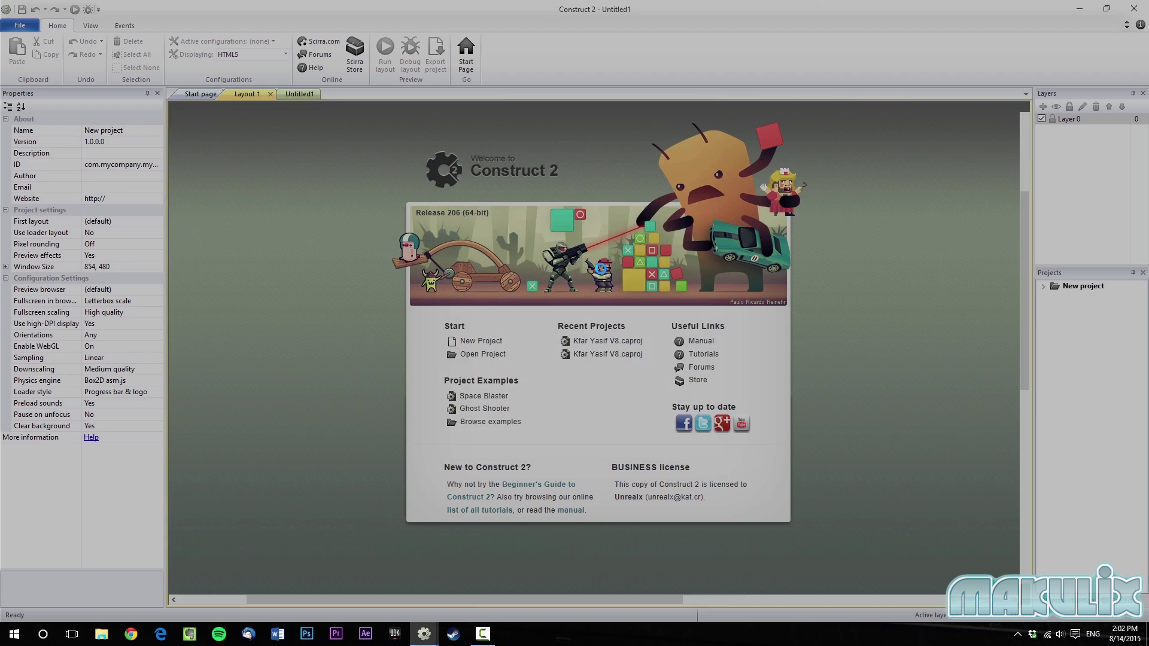
Create a new project and add a second layout named Level1 with its own event sheet.
click(421, 313)
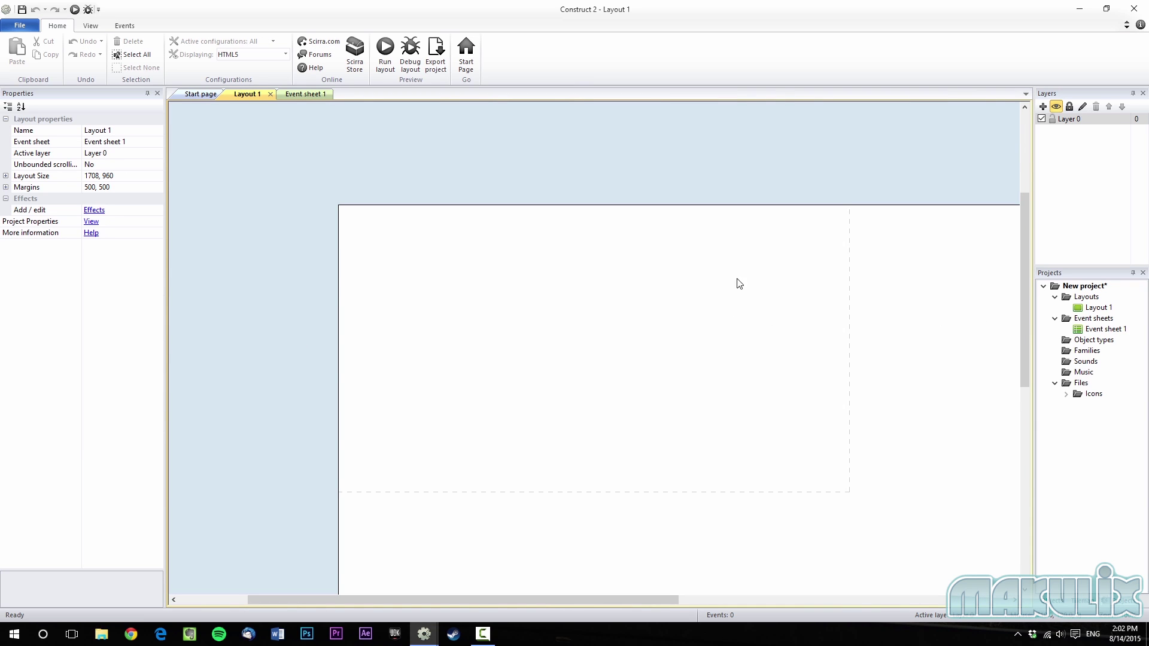
right_click(1084, 297)
click(1086, 303)
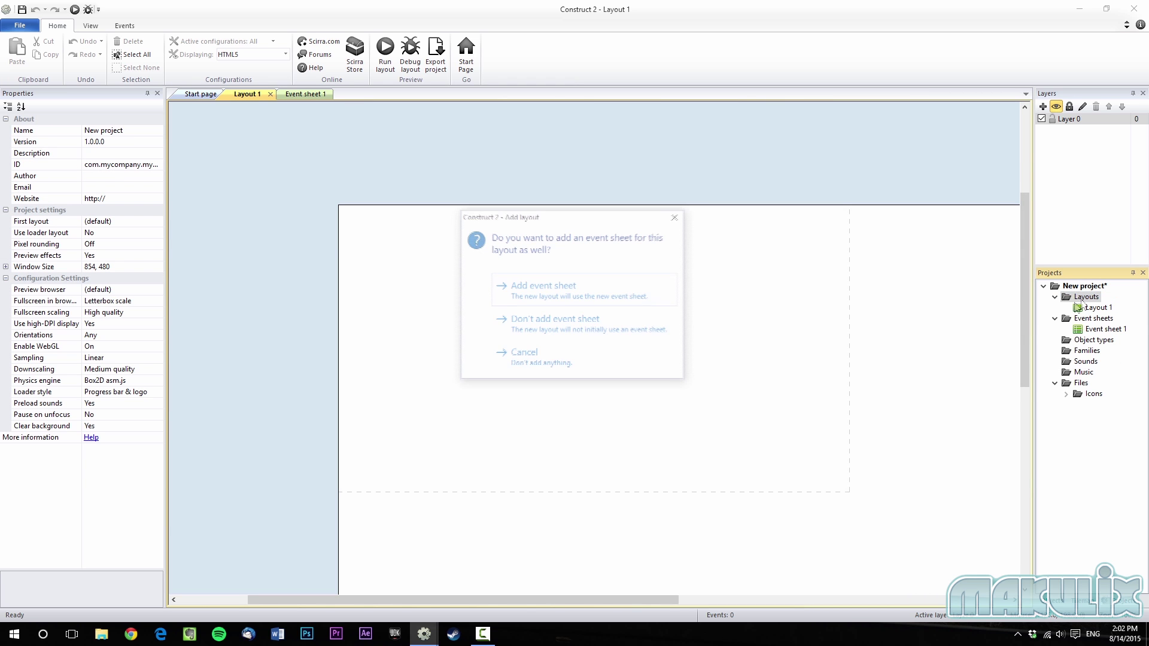
click(554, 300)
text(Level1)
key(Return)
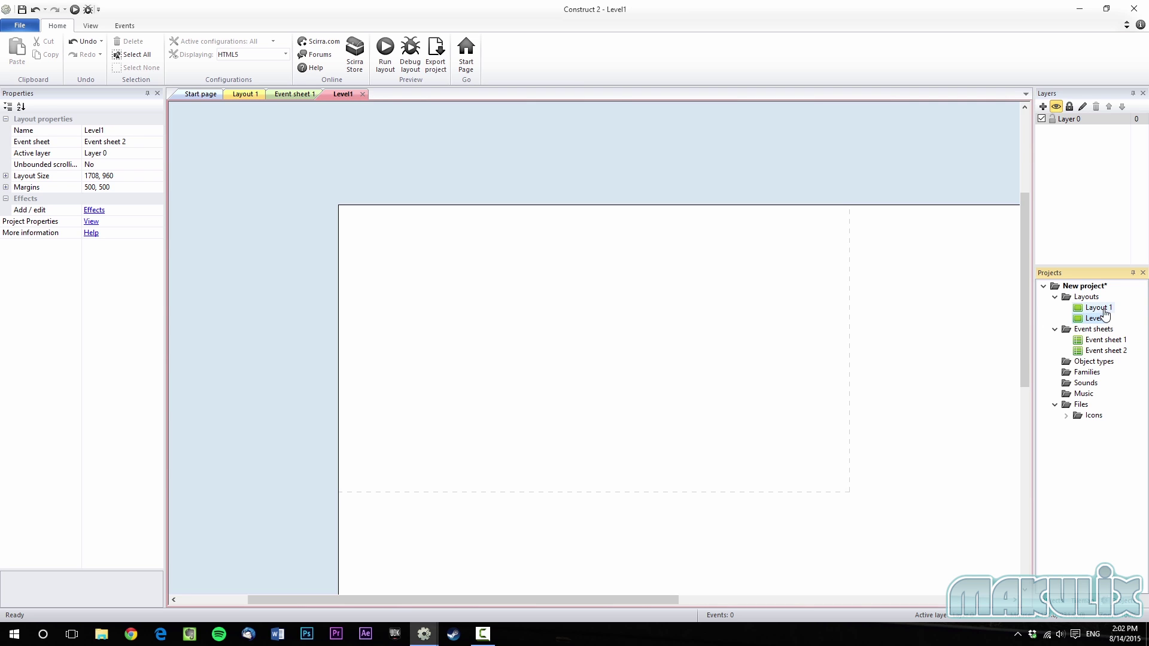
Rename the layout Layout 1 as Menu.
right_click(1103, 315)
click(1077, 328)
text(Menu)
key(Return)
Rename Event sheet 1 as Menu and Event sheet 2 as Level1 to match the layouts.
right_click(1101, 340)
click(1098, 372)
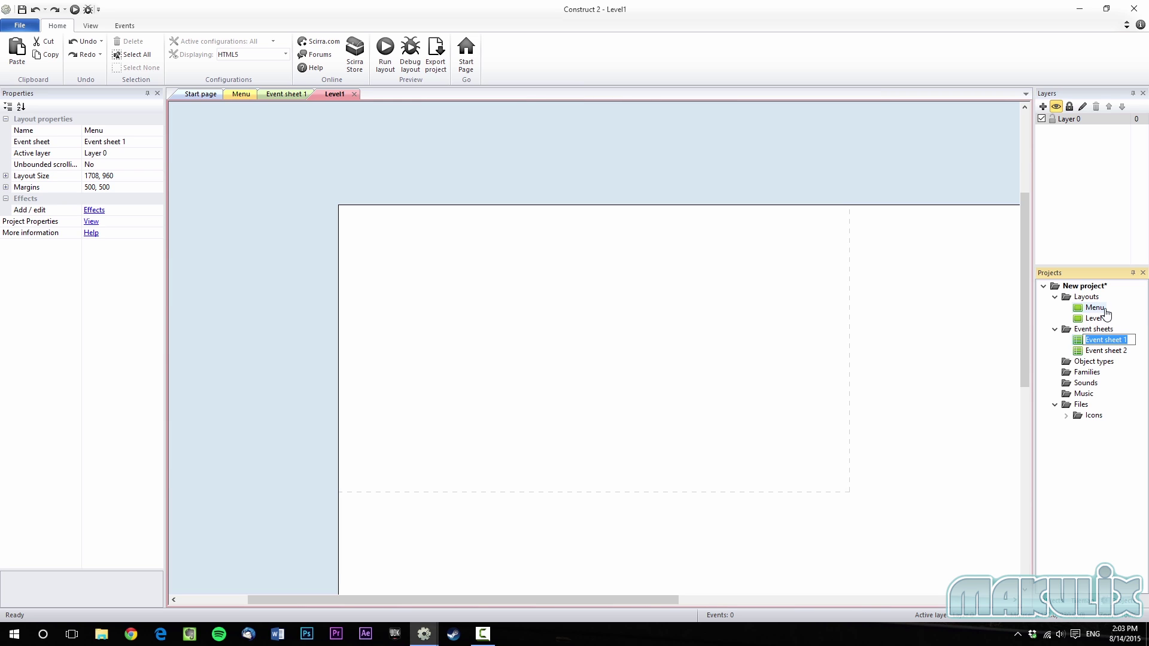
text(Menu)
key(Return)
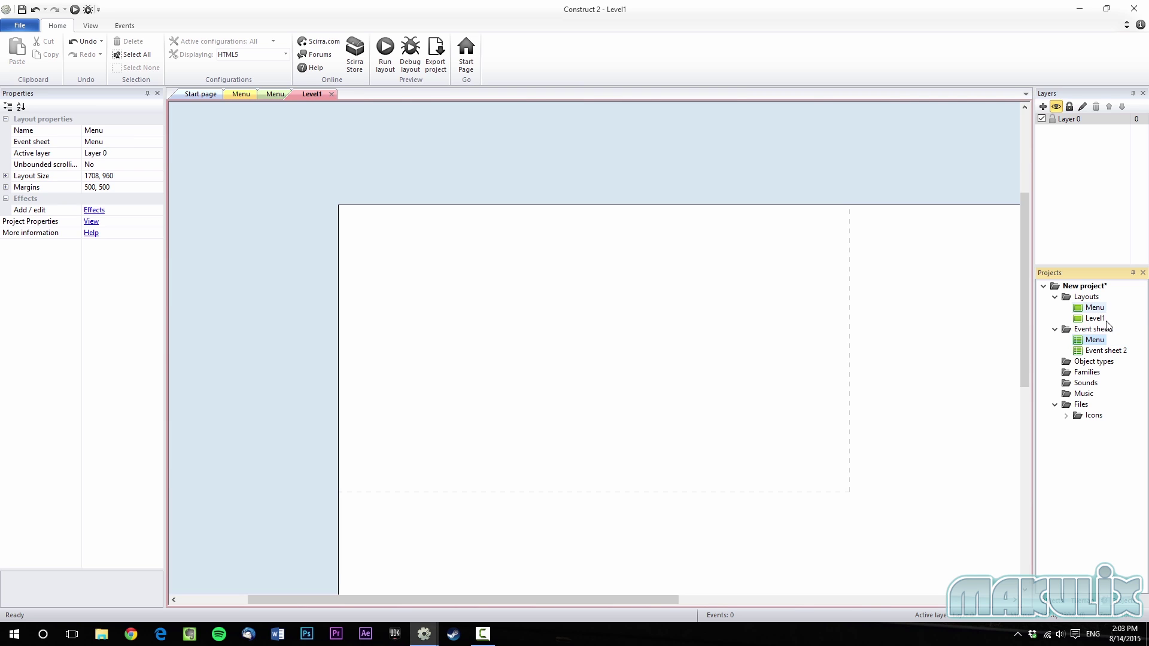
right_click(1103, 354)
click(1094, 373)
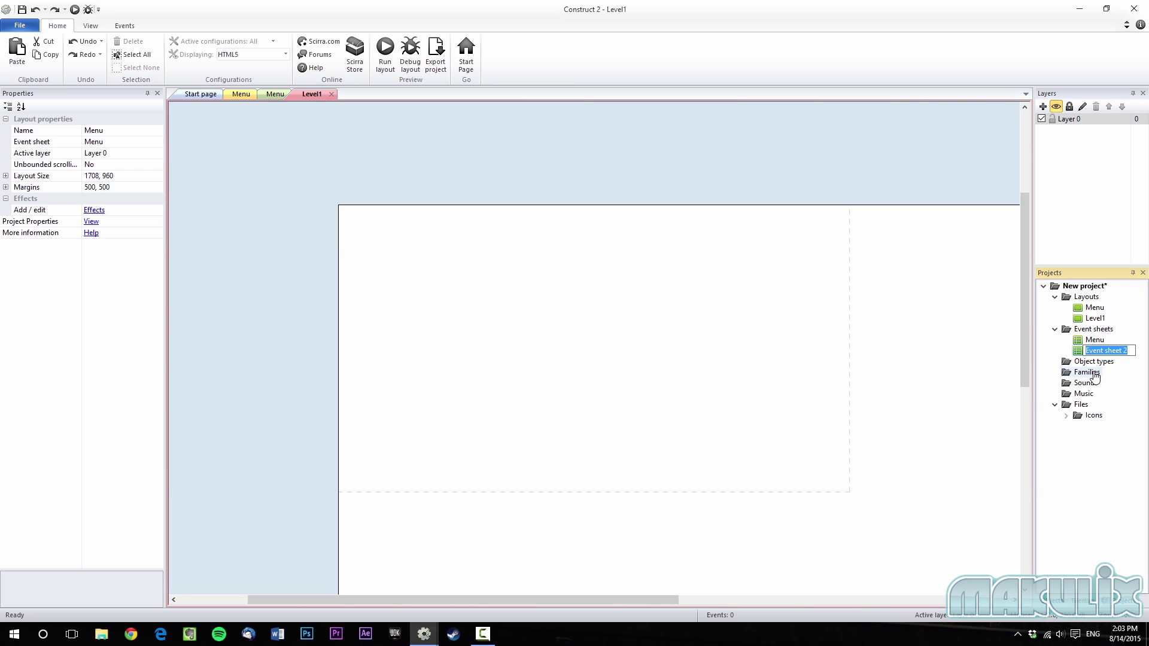
text(Level1)
key(Return)
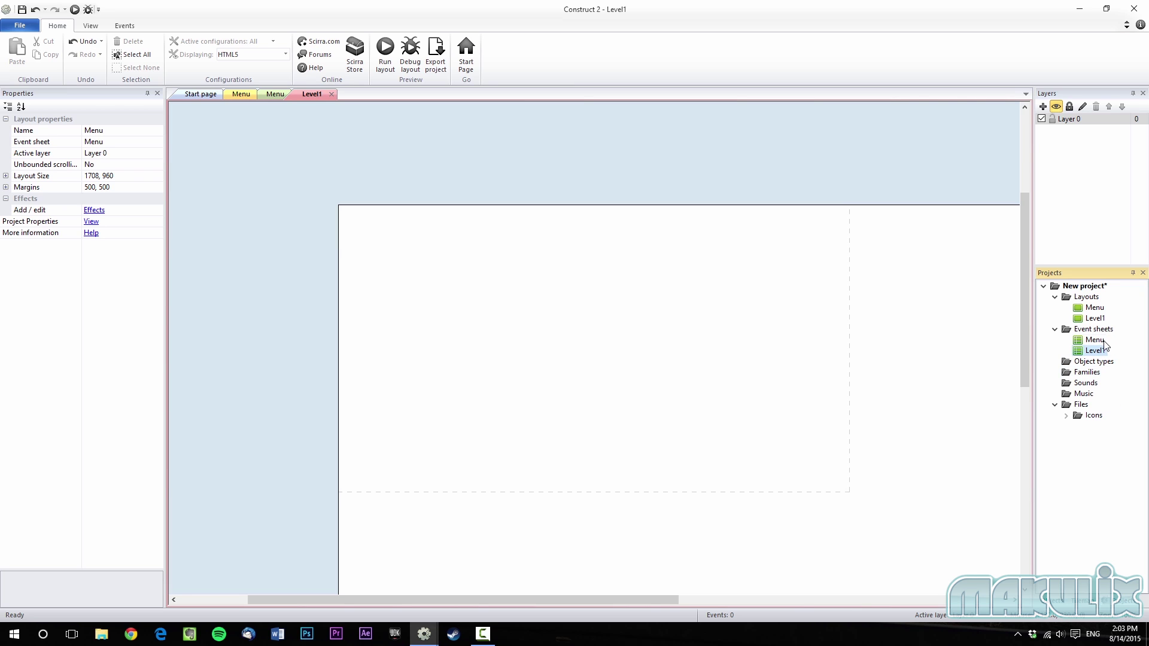
Set the width in the Level1 layout size to 3000, keeping the height at 960.
click(455, 261)
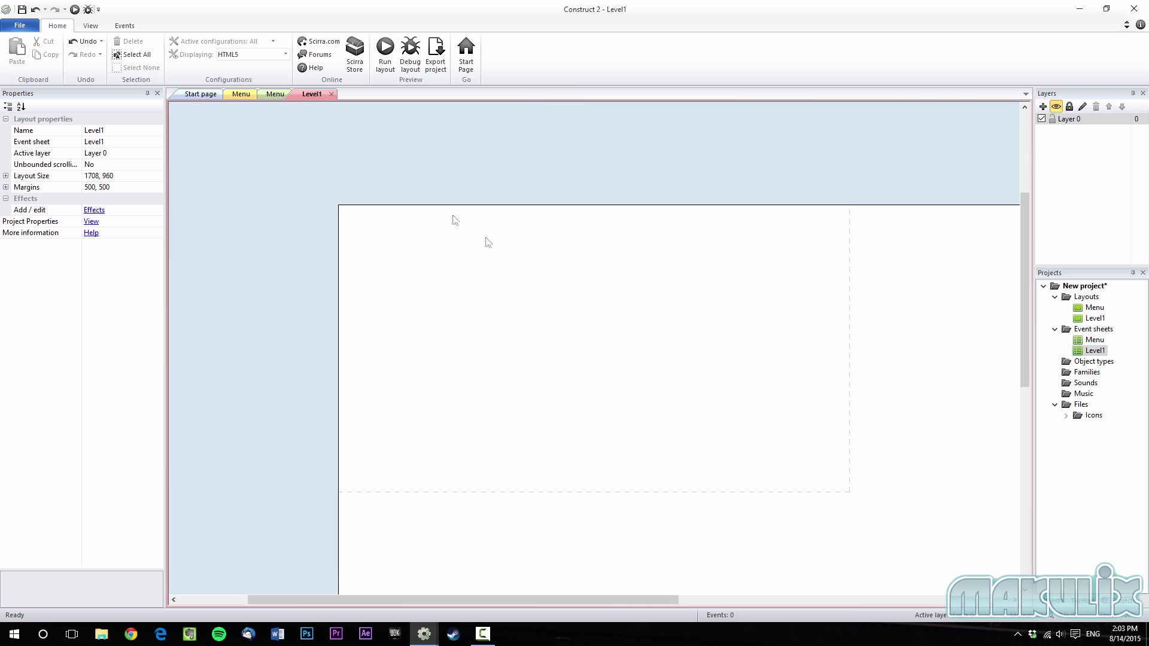
click(92, 178)
click(90, 178)
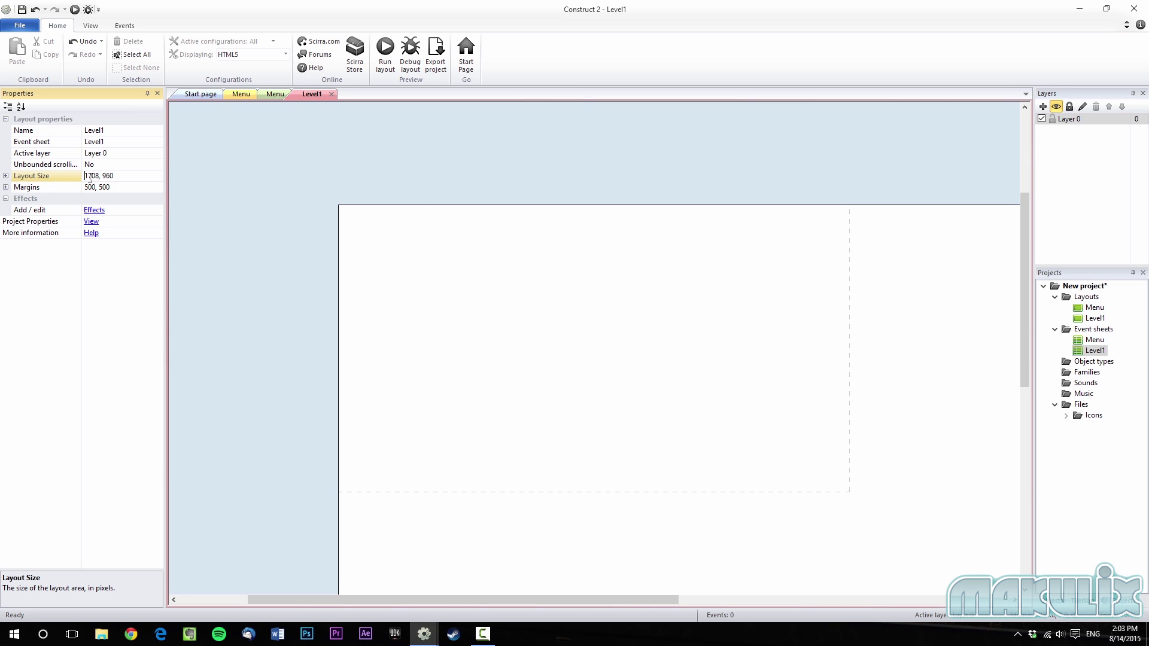
drag(99, 178, 79, 179)
text(3000)
key(Tab)
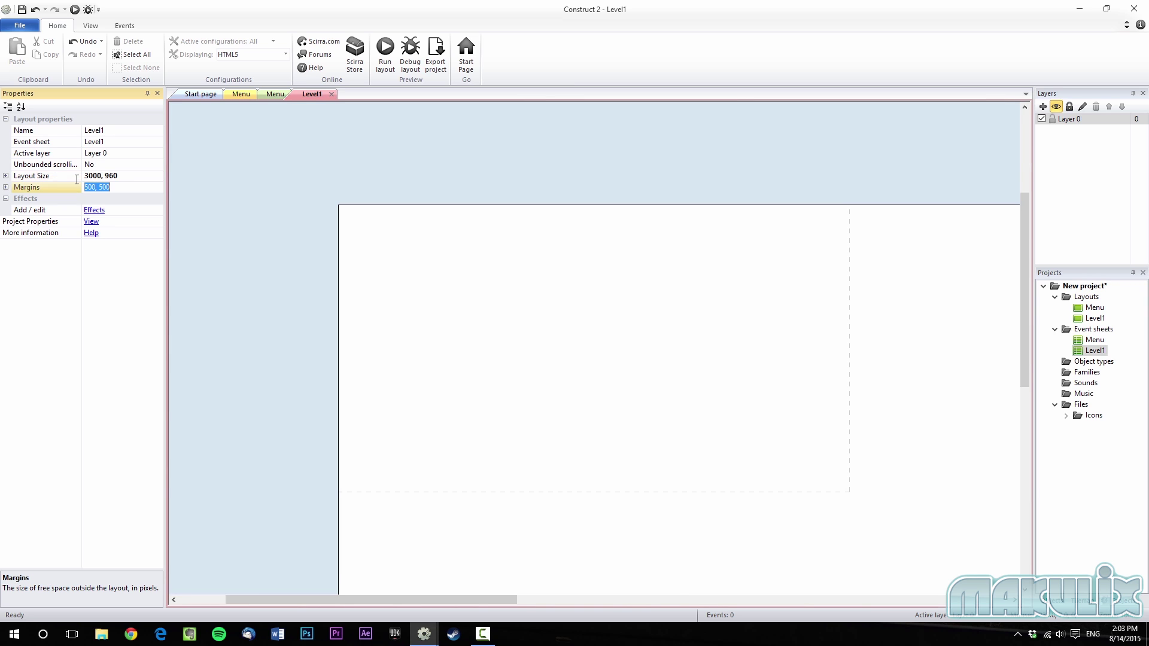
Enter 900 as the Level1 layout size.
click(121, 177)
text(9)
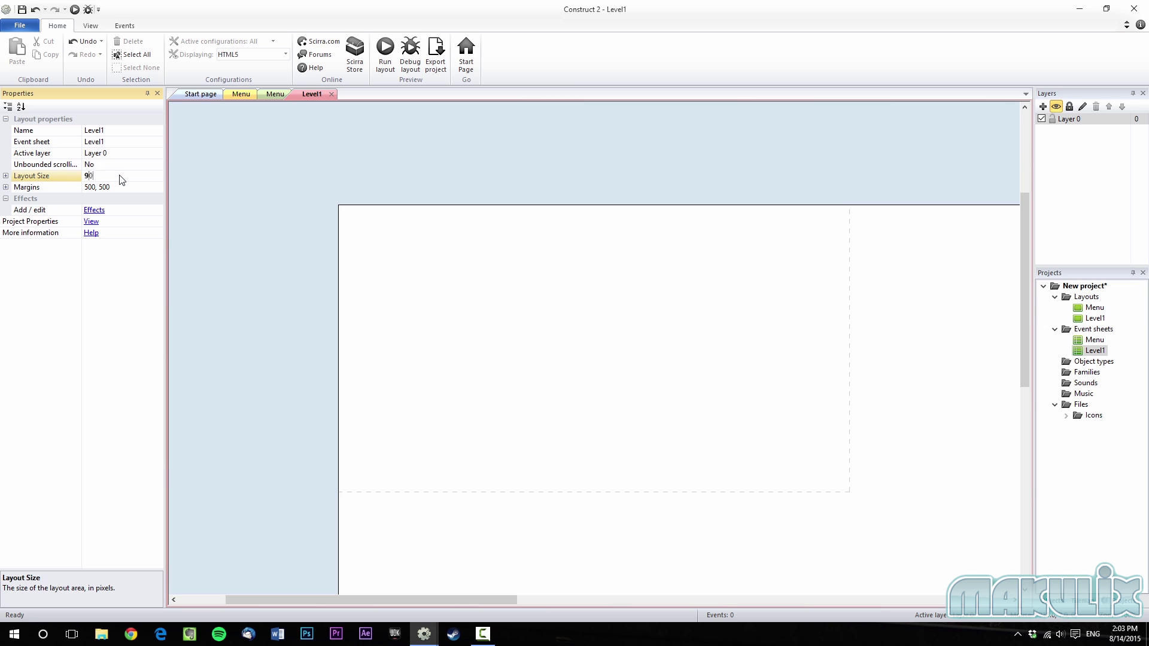
key(Return)
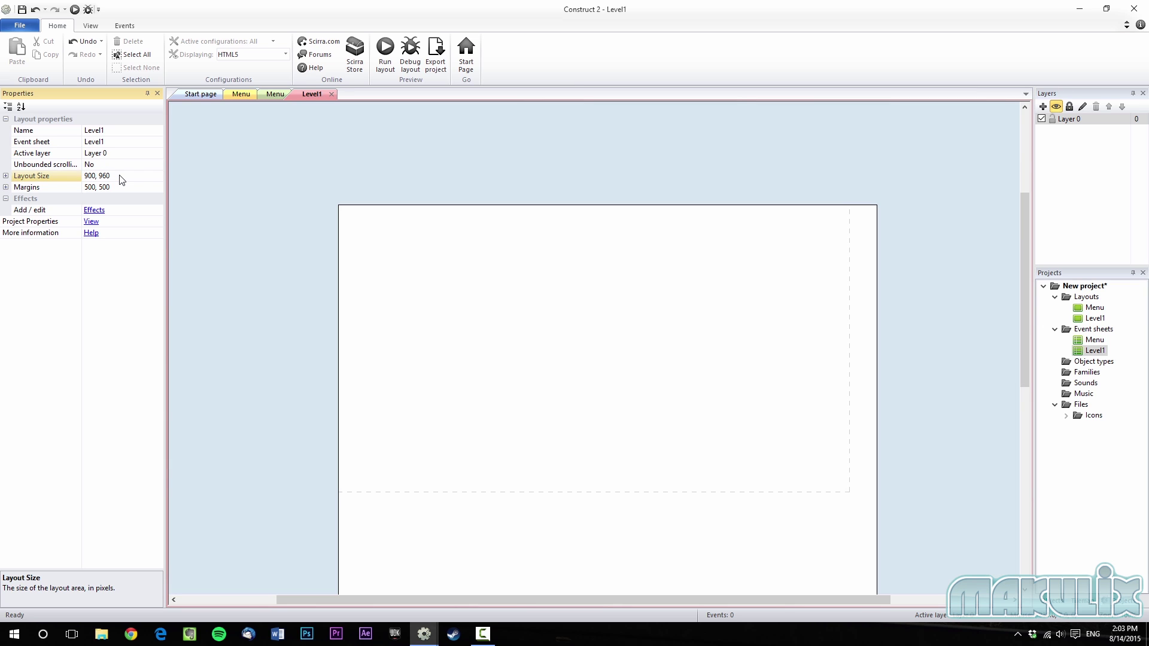
Set the project's window size to 1200, 600.
click(89, 222)
click(101, 269)
text(1200,600)
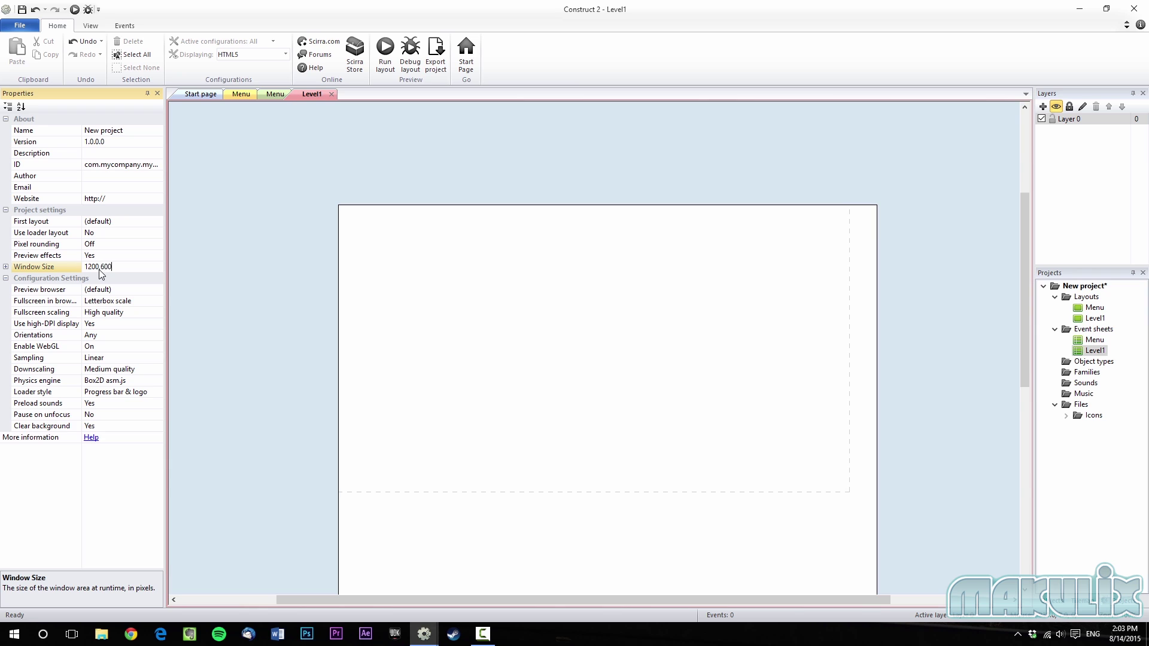
key(Return)
Return to the Level1 layout and set its layout size to 3000, 960.
click(314, 95)
click(343, 173)
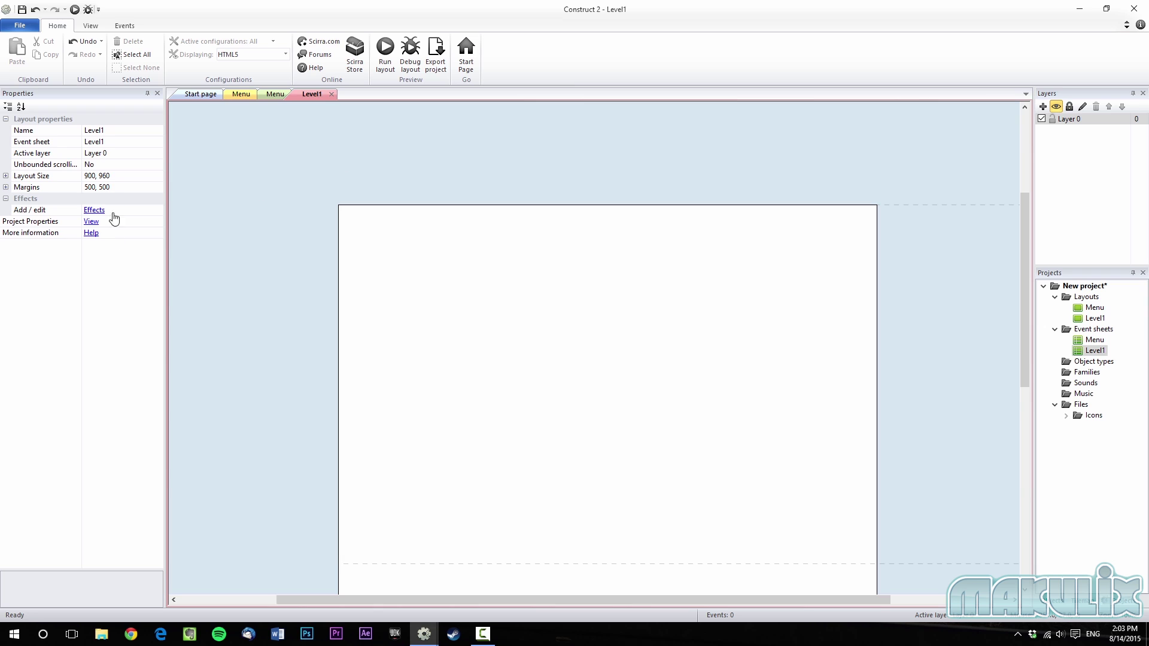
click(99, 176)
click(94, 179)
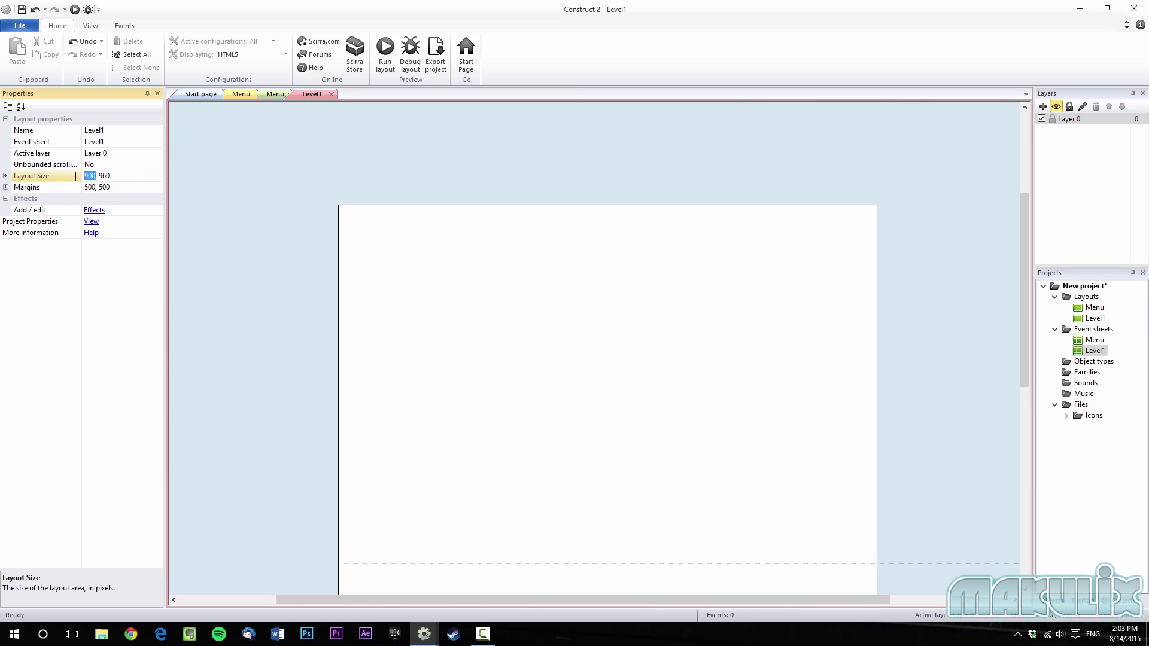
key(Return)
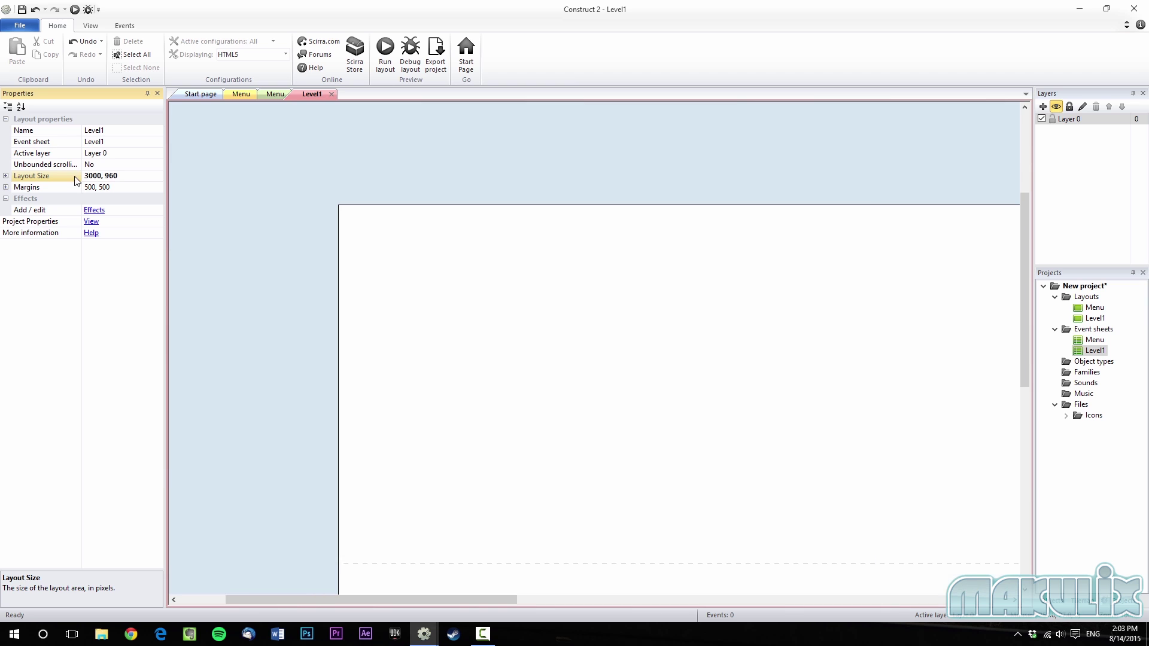
click(236, 205)
ctrl+scroll(485, 282, down, 2)
scroll(509, 431, down, 3)
scroll(526, 520, up, 2)
drag(484, 604, 510, 620)
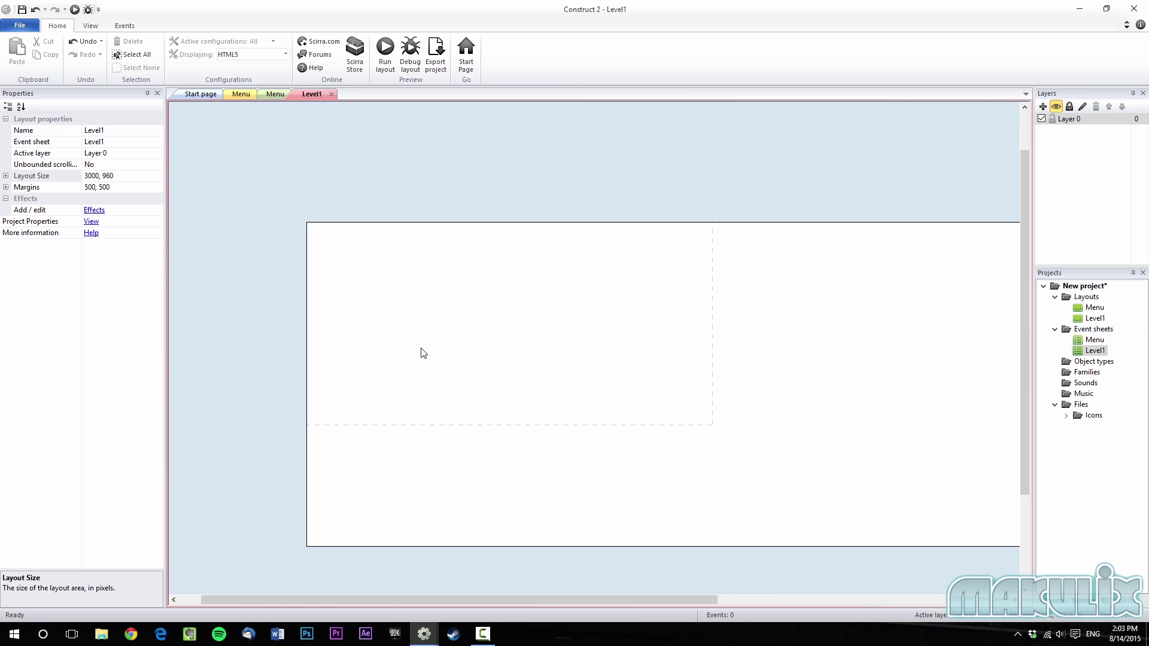
right_click(415, 280)
click(609, 350)
double_click(470, 330)
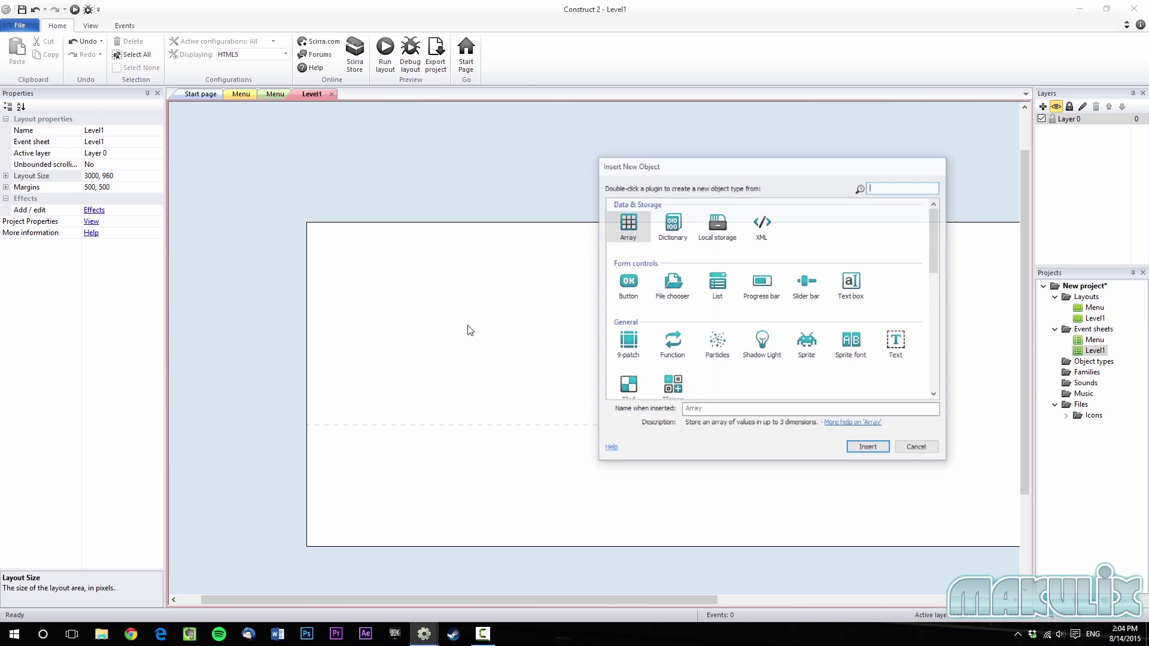
click(917, 449)
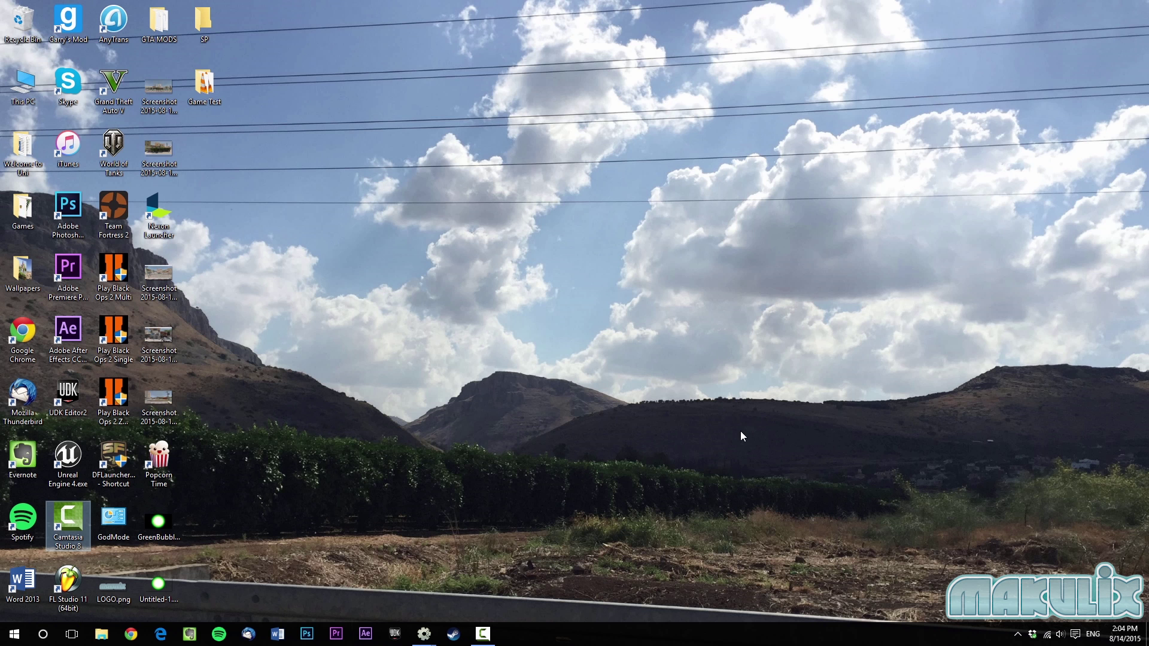
Import the sky photo from the desktop's Game Test folder into the Level1 layout as a sprite.
double_click(206, 87)
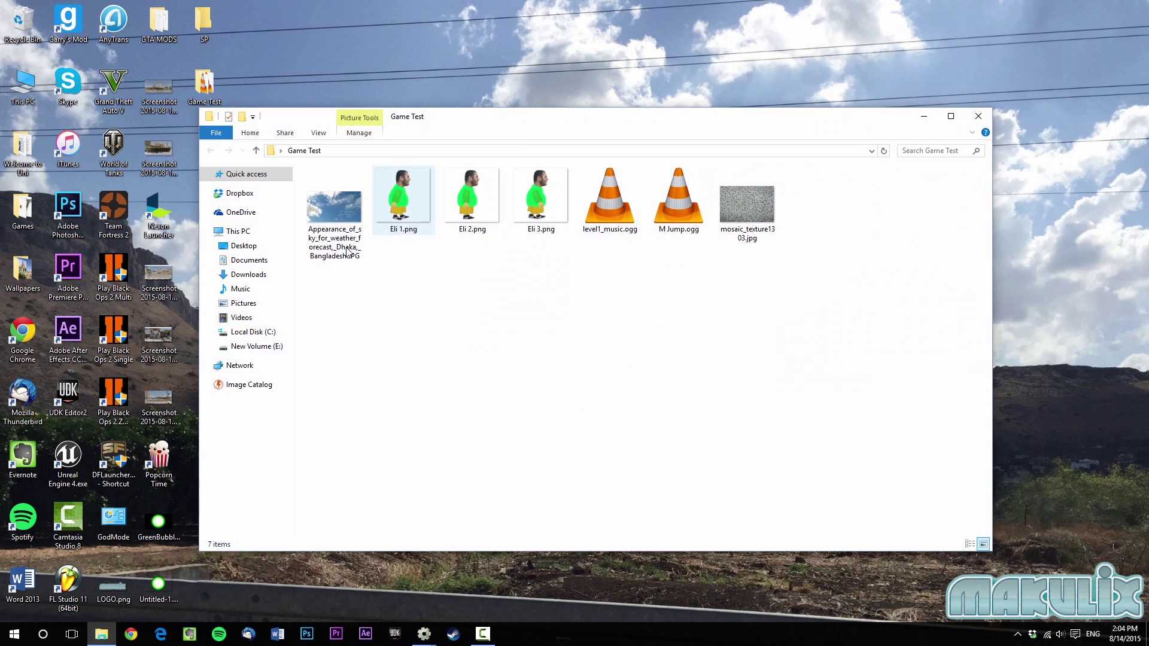
click(328, 217)
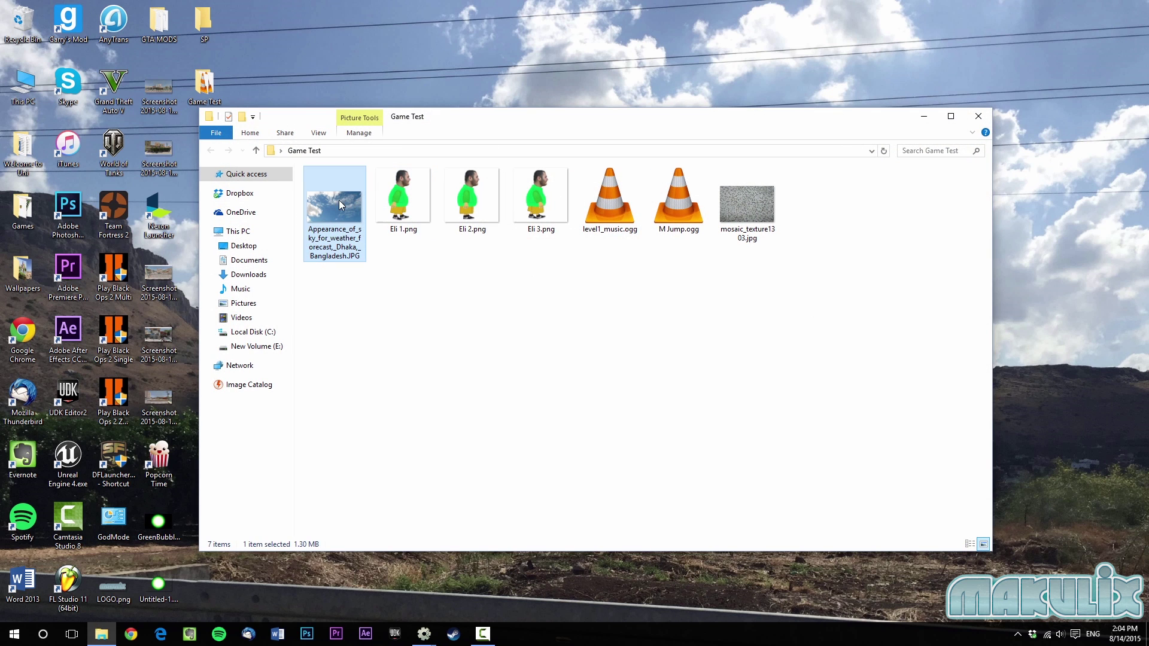
drag(335, 206, 418, 411)
scroll(548, 368, down, 3)
scroll(548, 368, up, 3)
Shrink the sky sprite to about 1684 × 945 and place it at the left end of the Level1 layout.
ctrl+scroll(548, 367, down, 7)
ctrl+scroll(548, 367, up, 2)
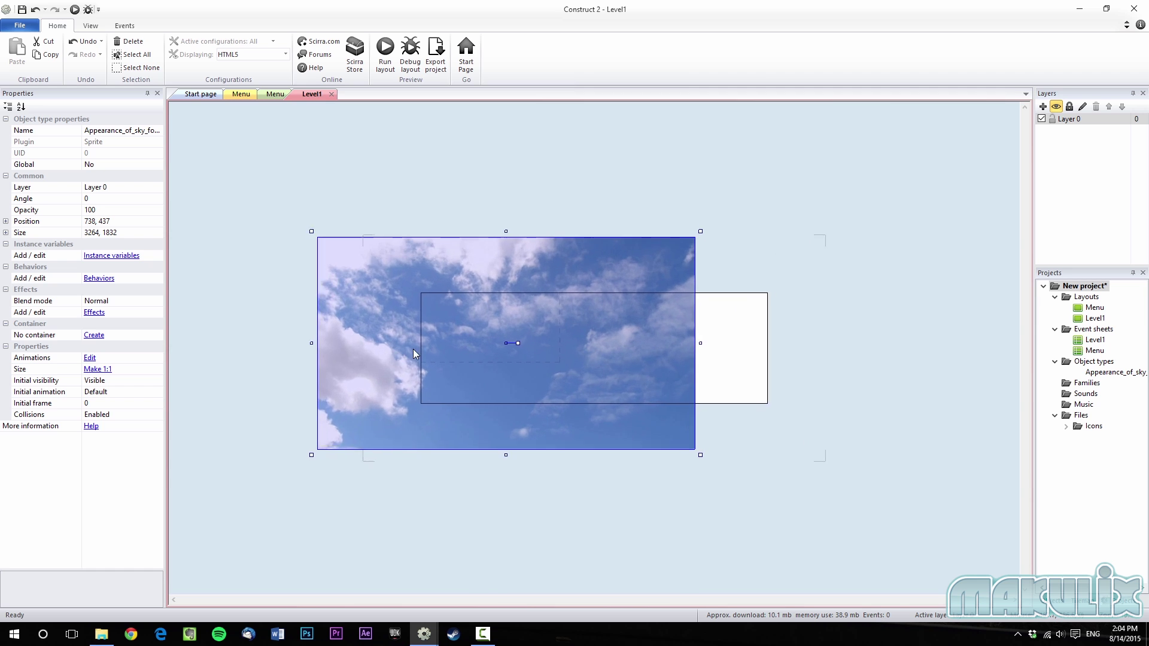
ctrl+scroll(413, 349, up, 3)
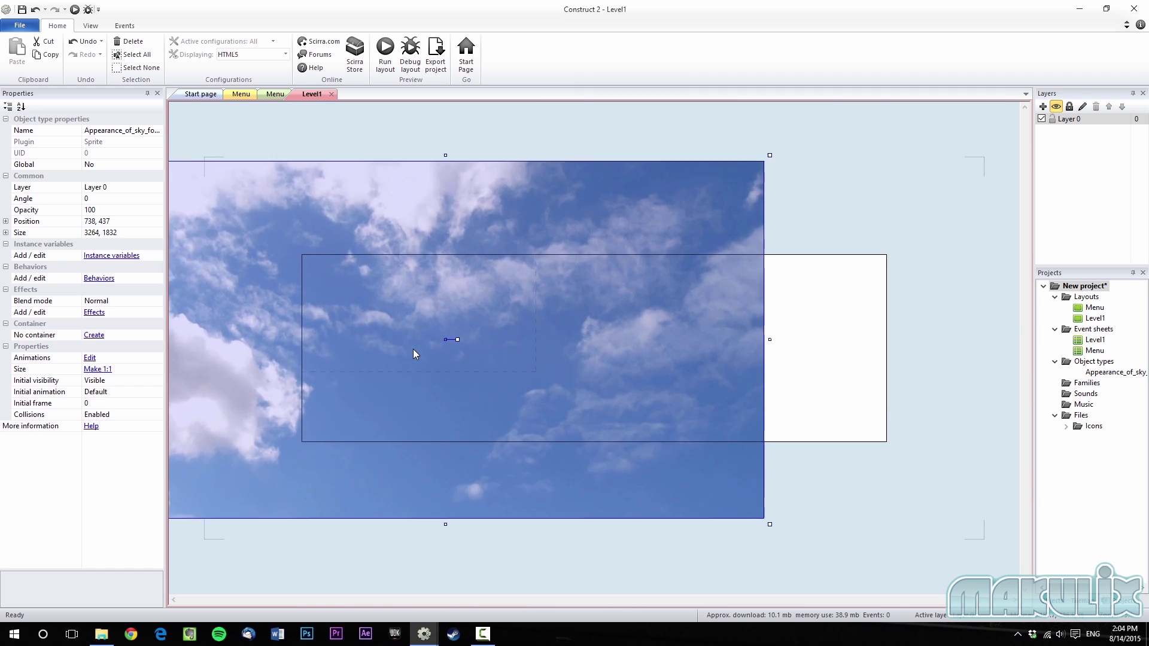
ctrl+scroll(413, 349, down, 2)
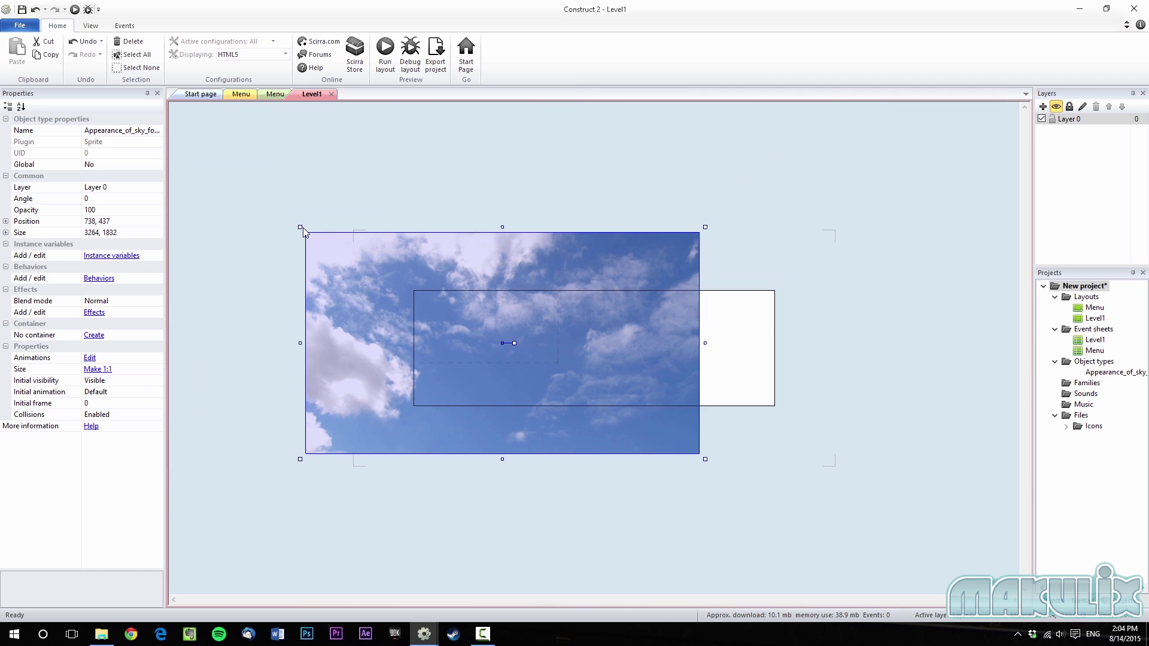
drag(300, 227, 486, 338)
drag(559, 382, 477, 333)
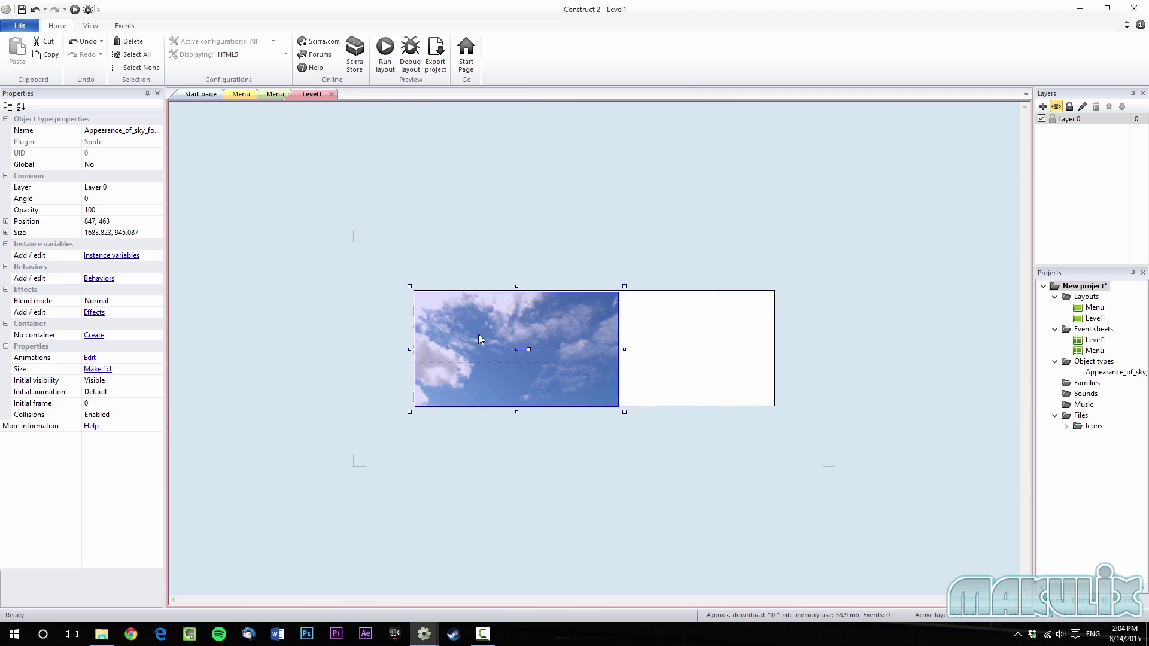
click(547, 245)
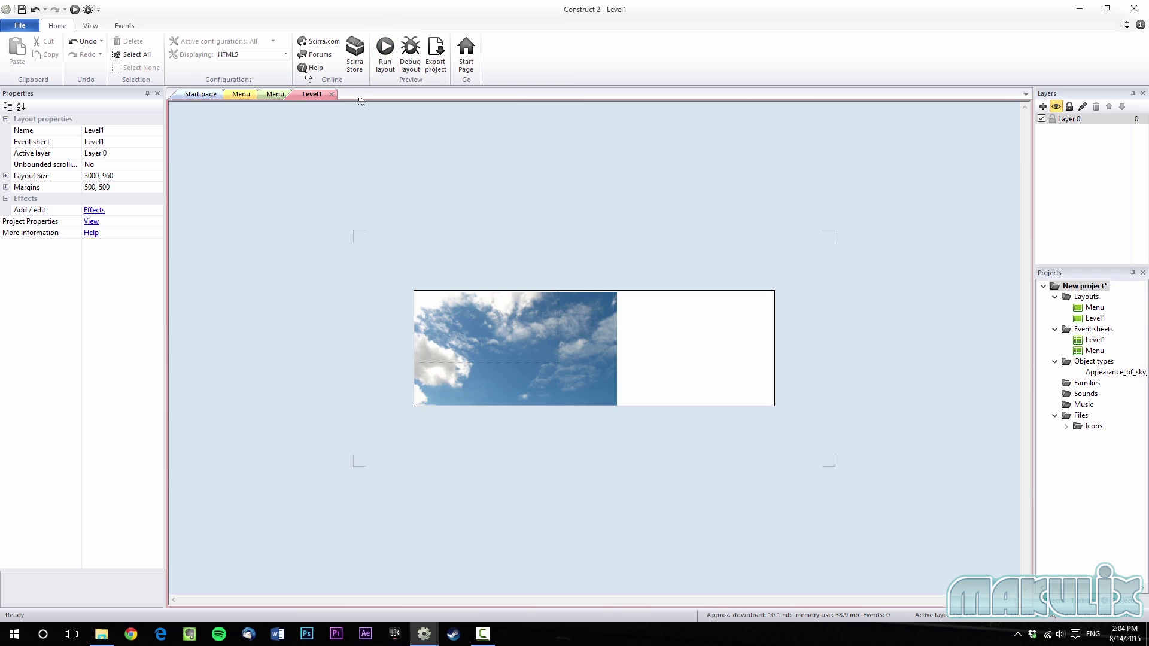
Turn on Snap to grid and set both the grid width and the grid height to 8.
click(124, 25)
click(94, 25)
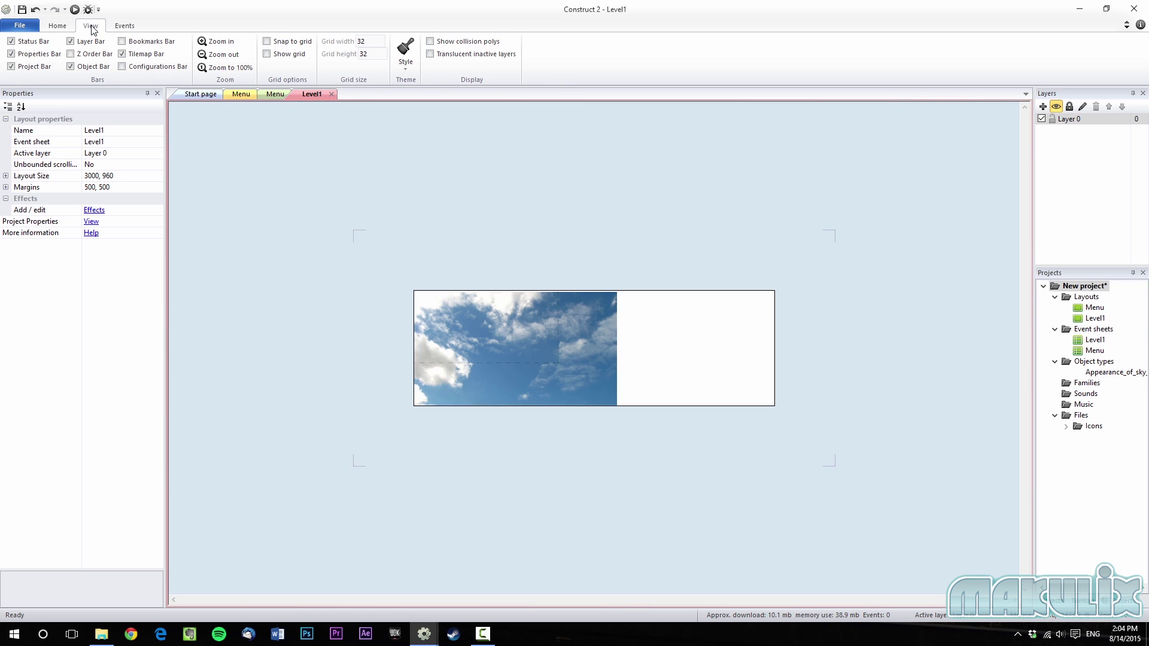
click(266, 42)
double_click(375, 42)
double_click(375, 54)
text(8)
Resize the sky sprite to about 1688 × 952 so it fits the layout's left edge and height.
click(504, 380)
ctrl+scroll(483, 346, up, 4)
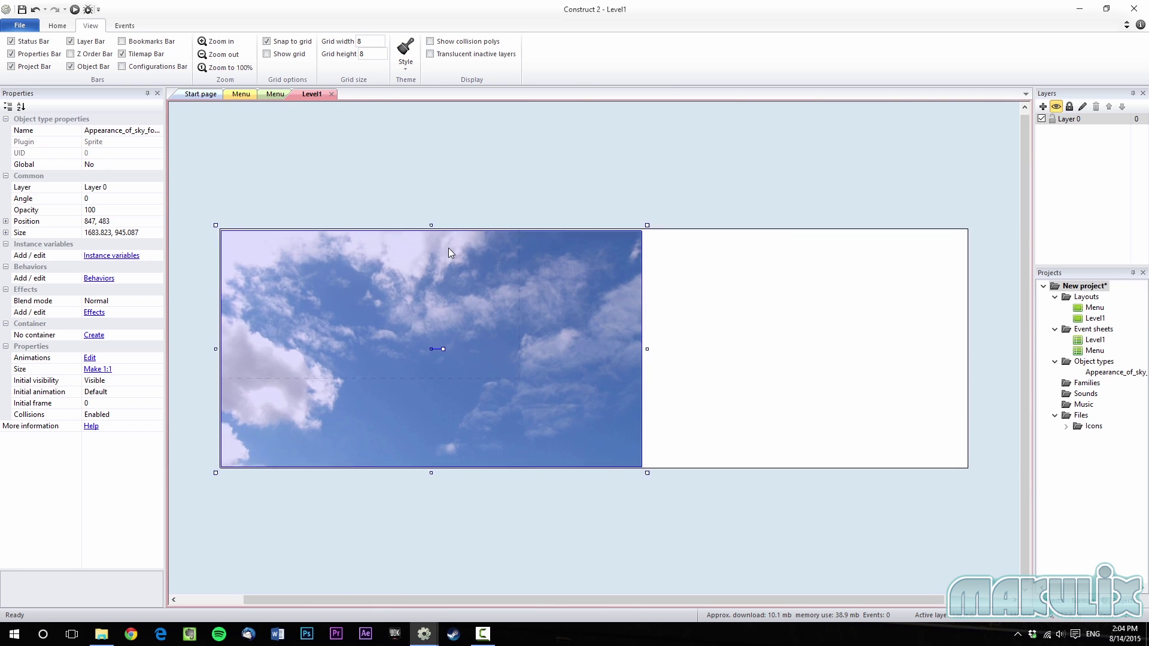
drag(426, 222, 426, 222)
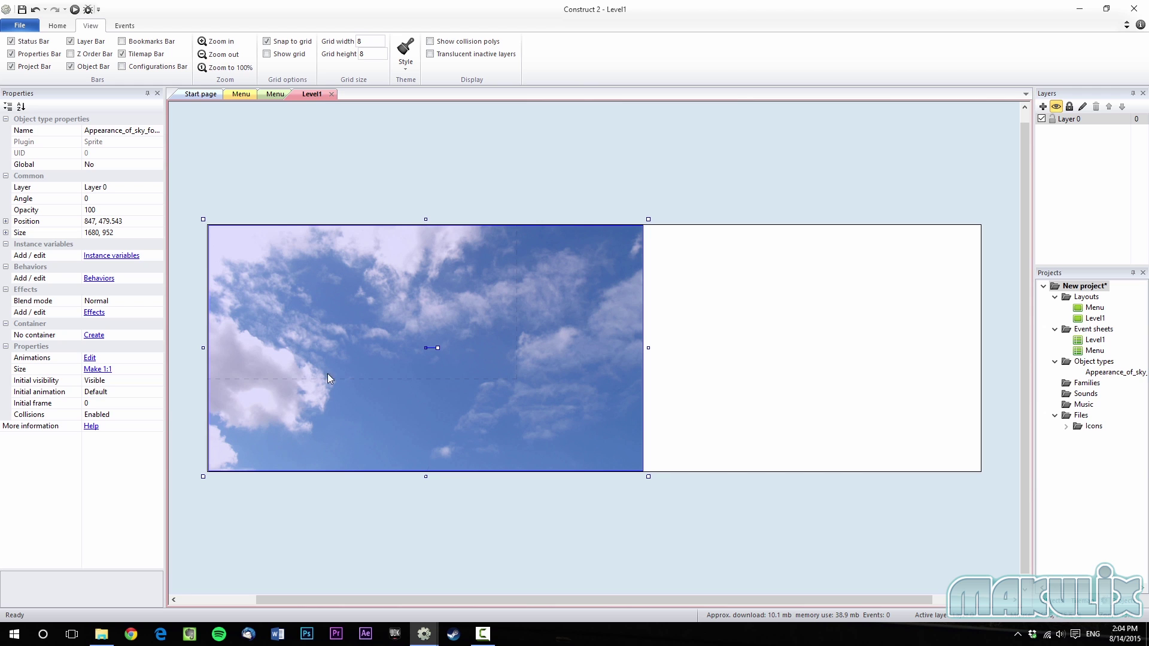
click(310, 516)
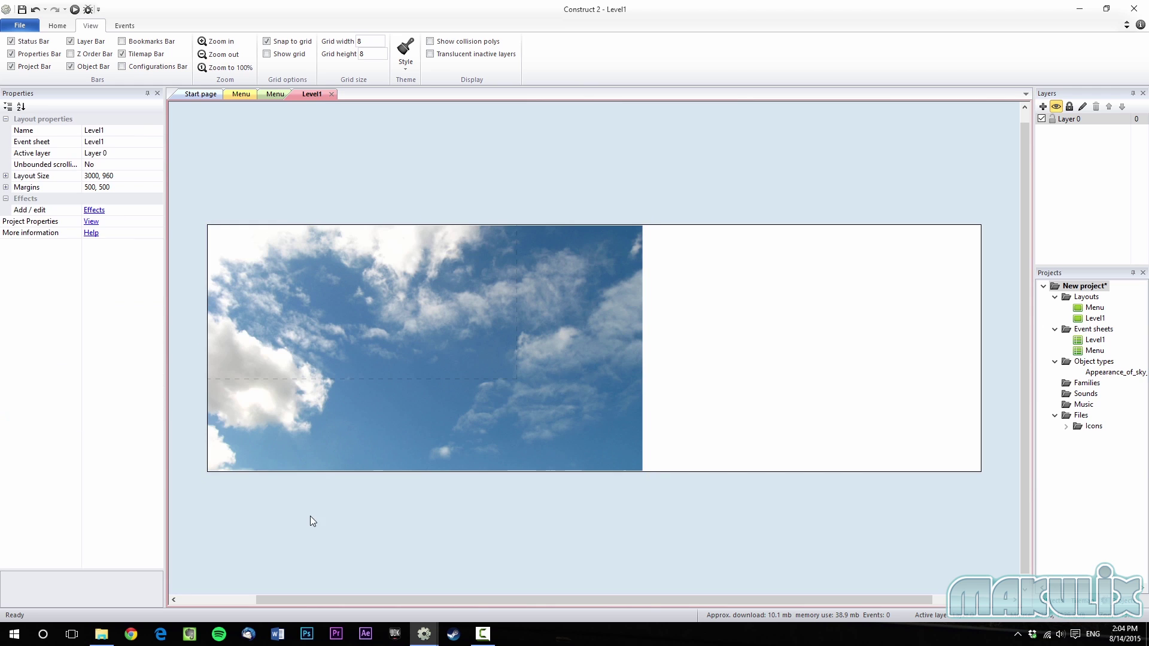
click(629, 397)
click(545, 516)
click(473, 426)
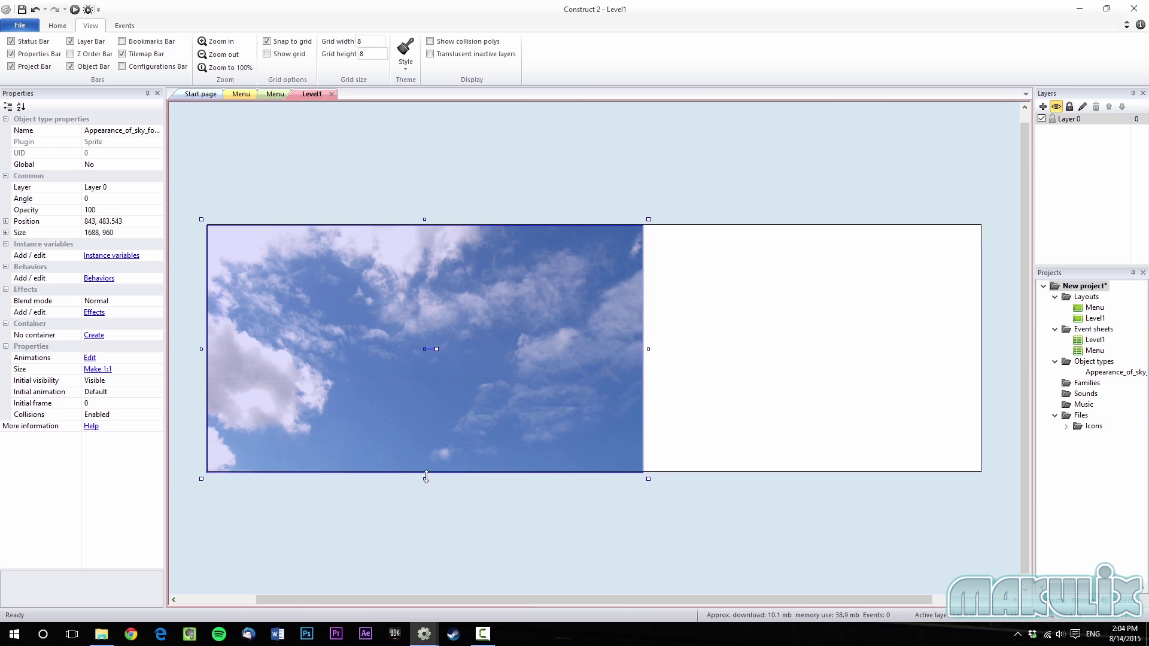
Duplicate the sky sprite and place the copy directly beside the original's right edge.
ctrl+drag(364, 408, 803, 408)
click(607, 592)
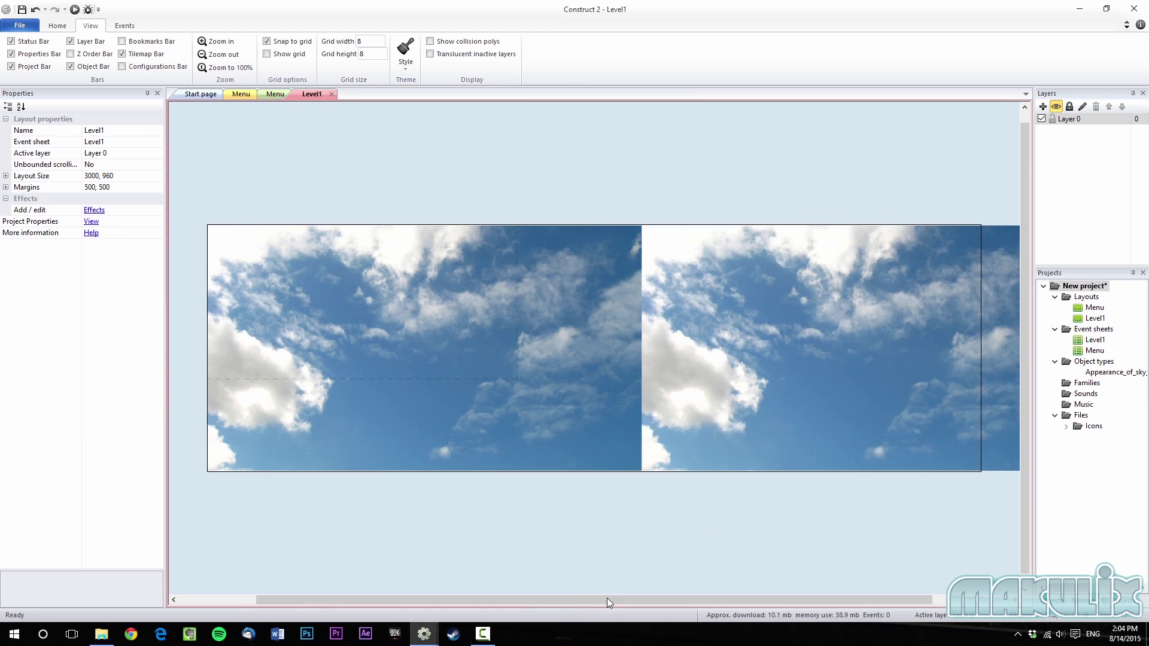
drag(599, 601, 577, 600)
click(735, 394)
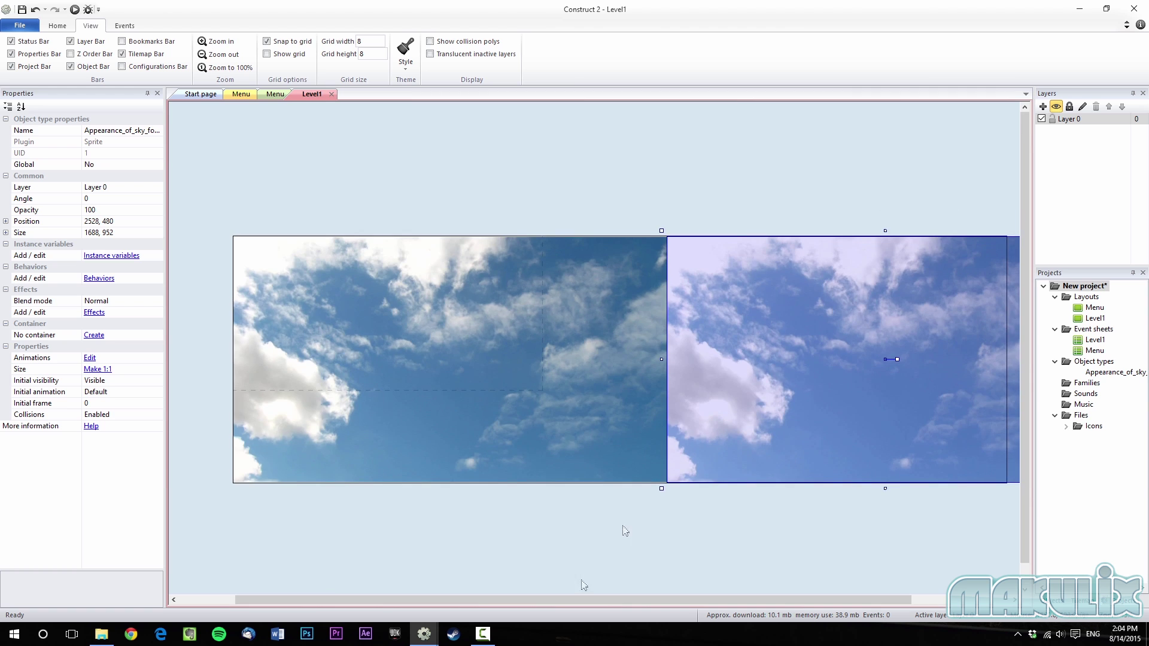
Mirror the sky copy horizontally at about 1616 × 952 and align it flush with the original's right edge.
ctrl+scroll(548, 538, down, 3)
drag(617, 347, 1144, 353)
drag(973, 360, 690, 353)
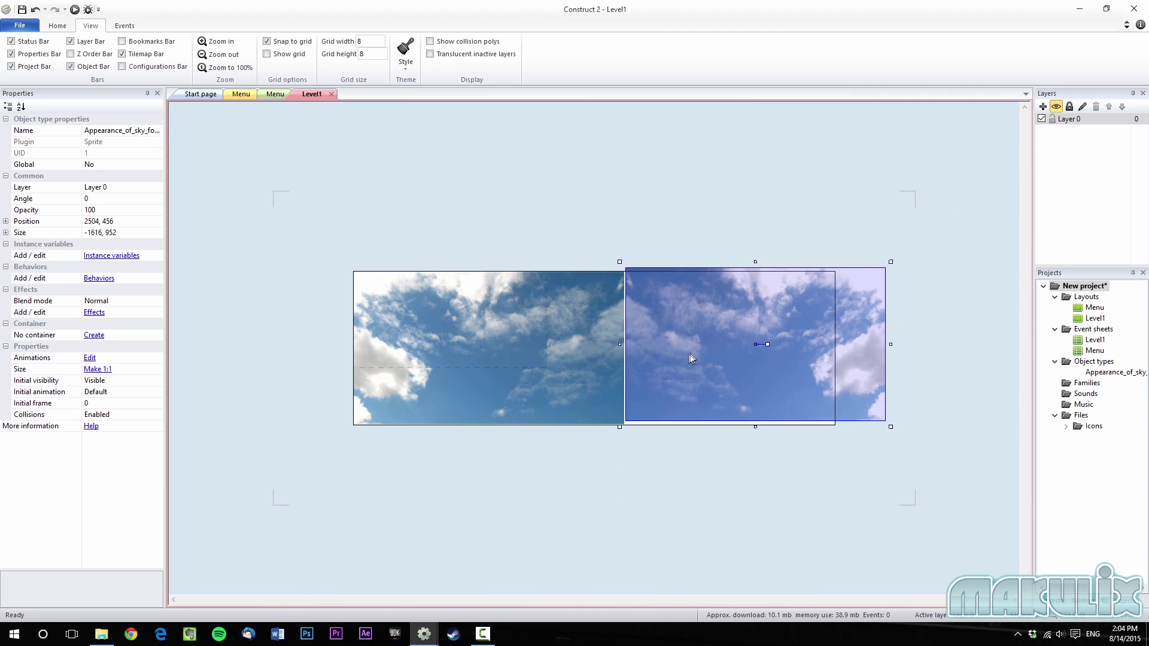
click(746, 462)
ctrl+scroll(359, 430, up, 2)
ctrl+scroll(353, 429, up, 2)
click(454, 458)
click(531, 518)
click(532, 376)
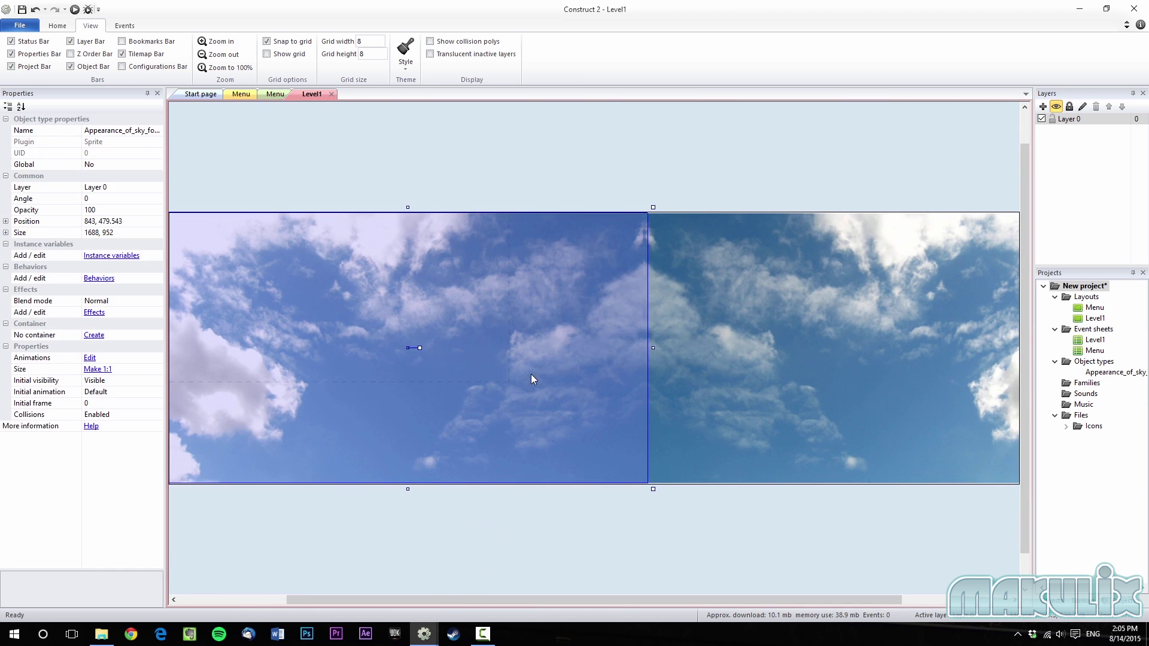
Send both sky sprites to the bottom of the layer.
shift+click(795, 359)
right_click(726, 343)
mouse_move(760, 409)
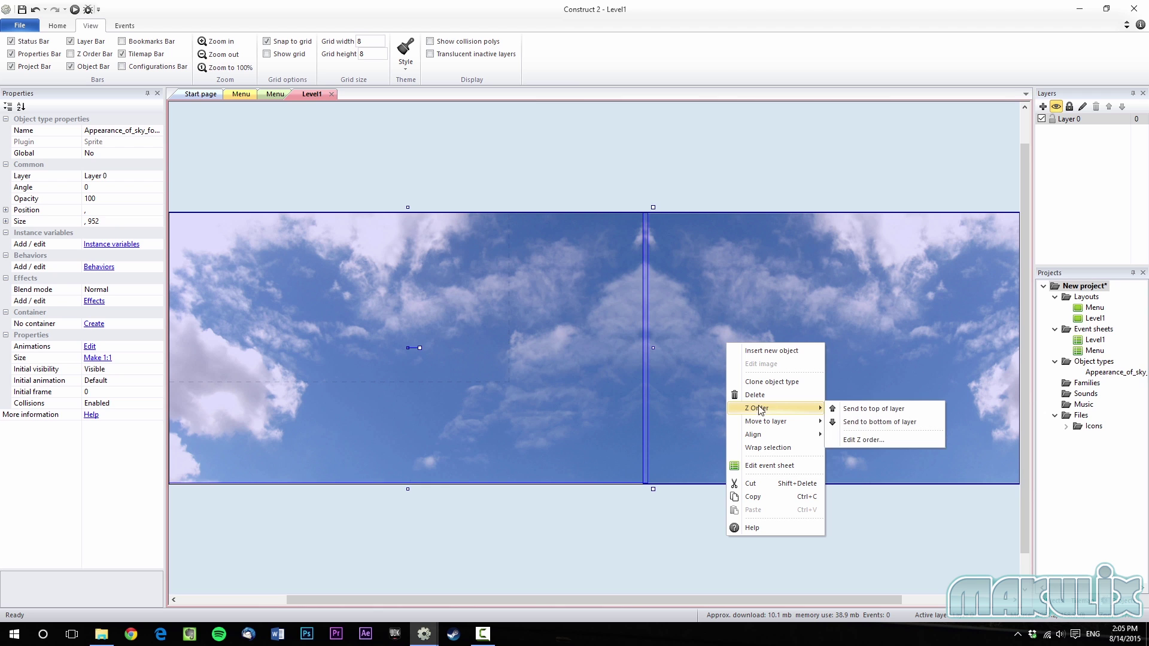
click(867, 423)
click(576, 571)
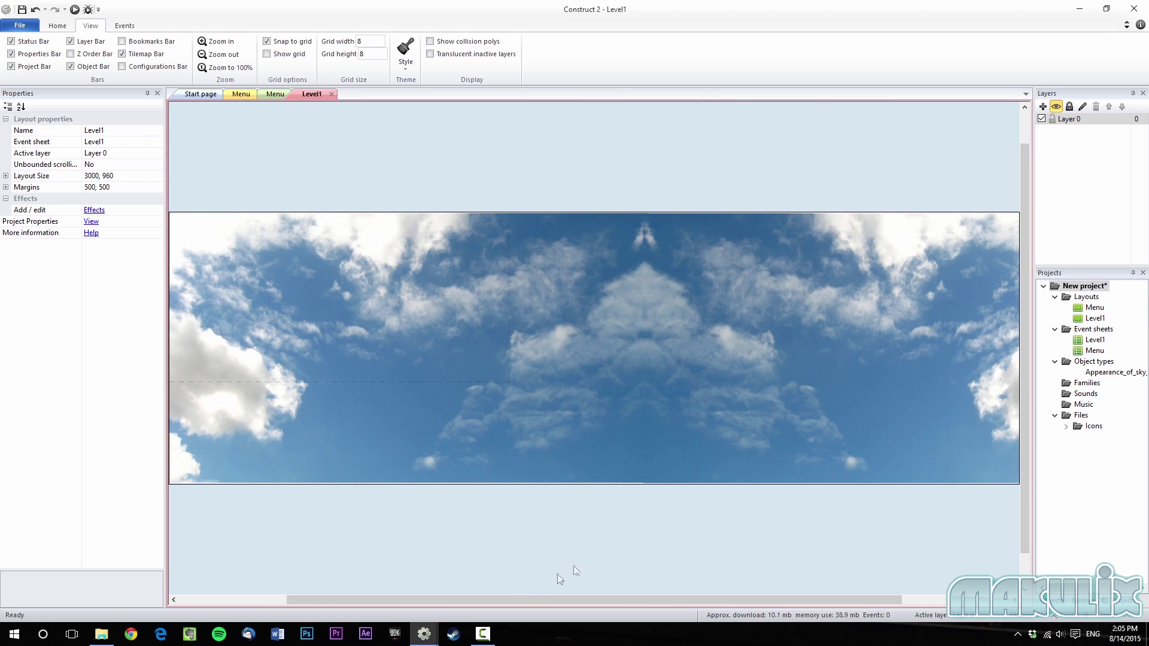
Import mosaic_texture1303.jpg from the Game Test folder into the Level1 layout as a sprite.
click(102, 634)
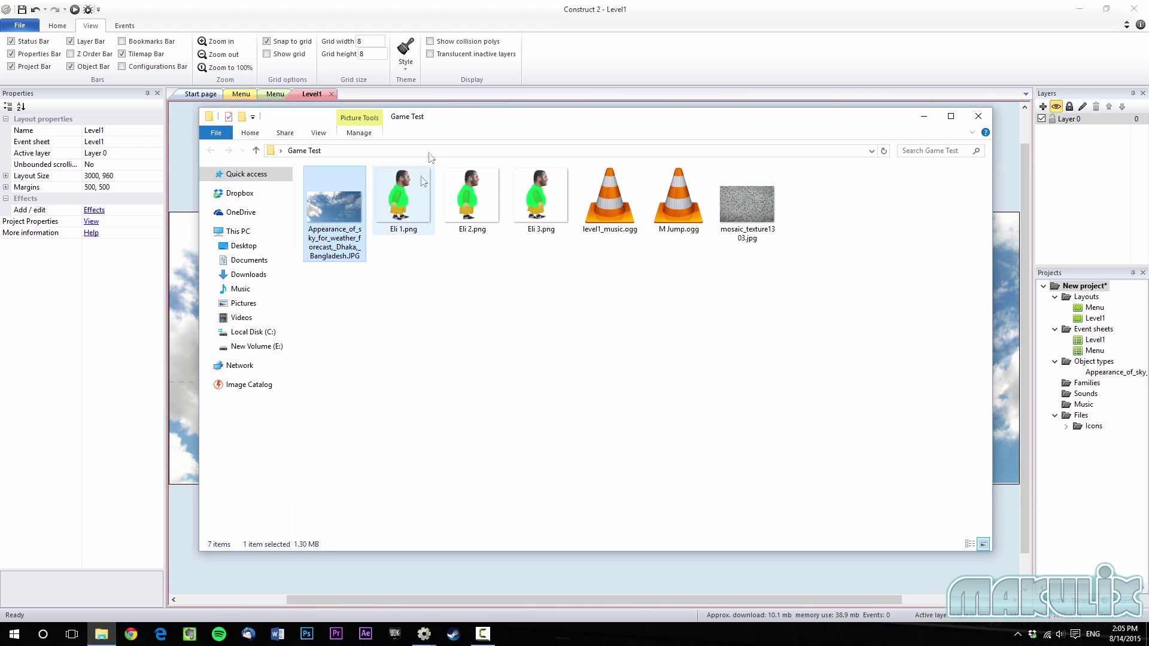
drag(430, 117, 297, 275)
drag(613, 368, 933, 488)
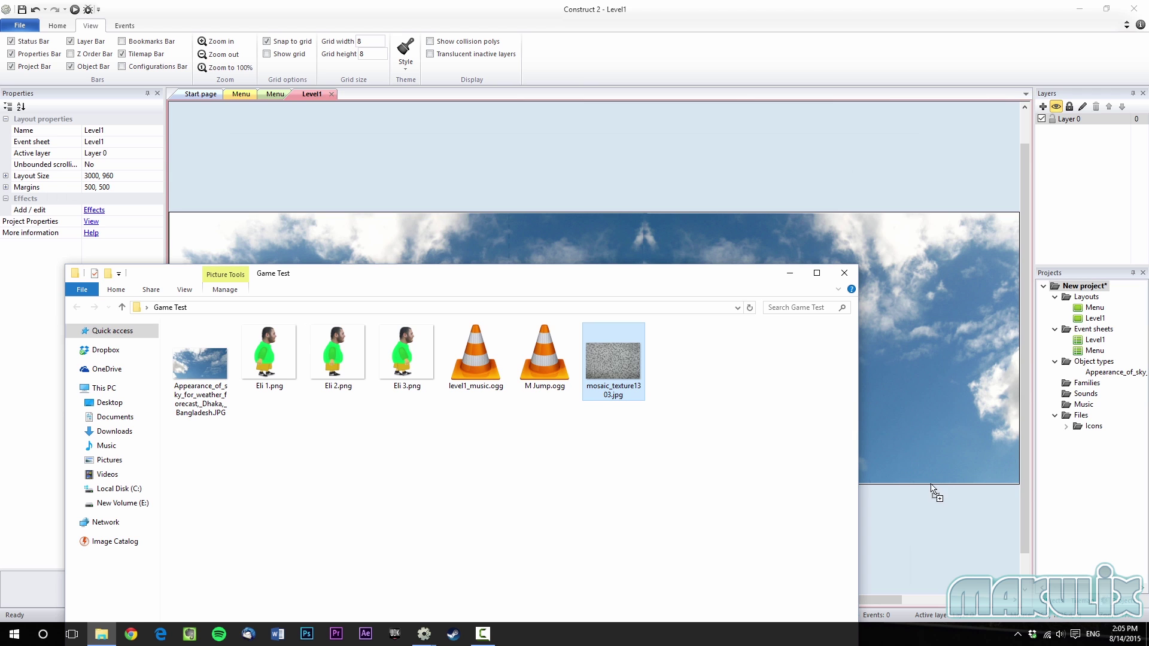
click(791, 276)
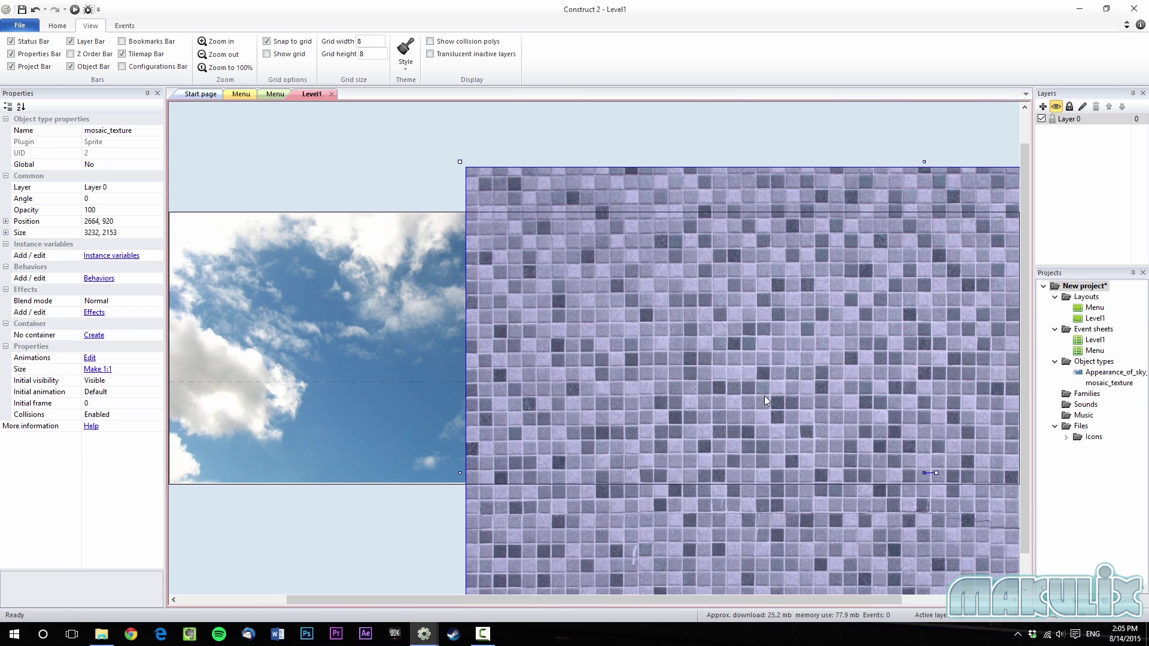
Shrink the mosaic sprite to about 328 × 107 near the layout's bottom edge.
ctrl+scroll(722, 393, down, 5)
drag(573, 315, 481, 377)
ctrl+scroll(524, 400, up, 5)
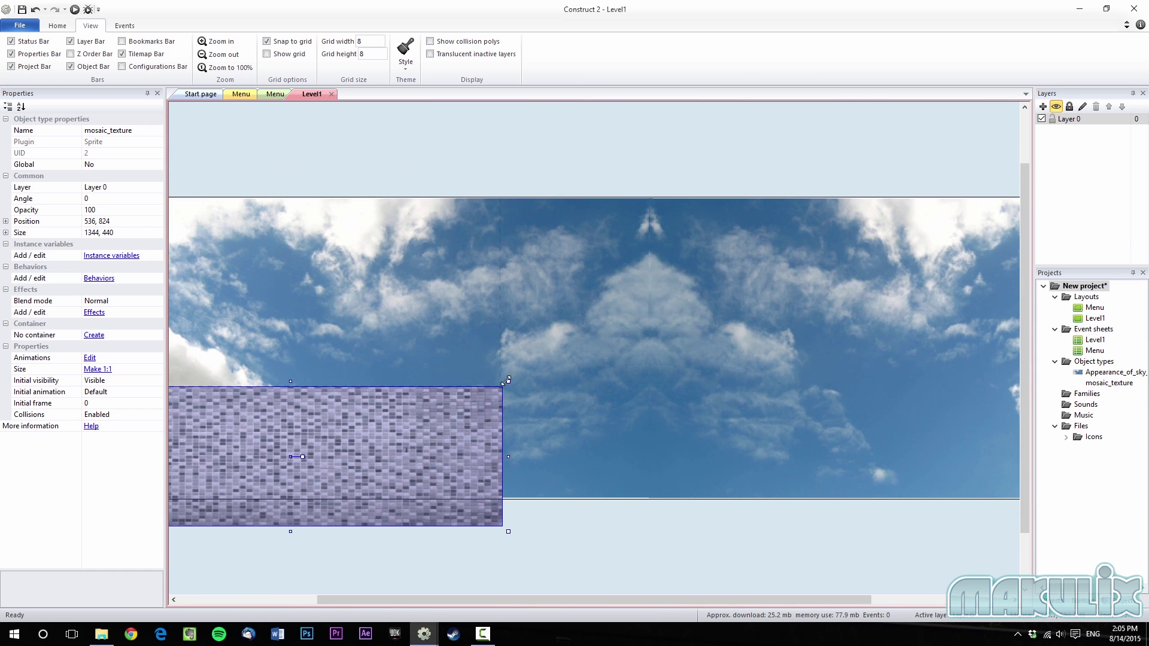
shift+drag(507, 383, 426, 476)
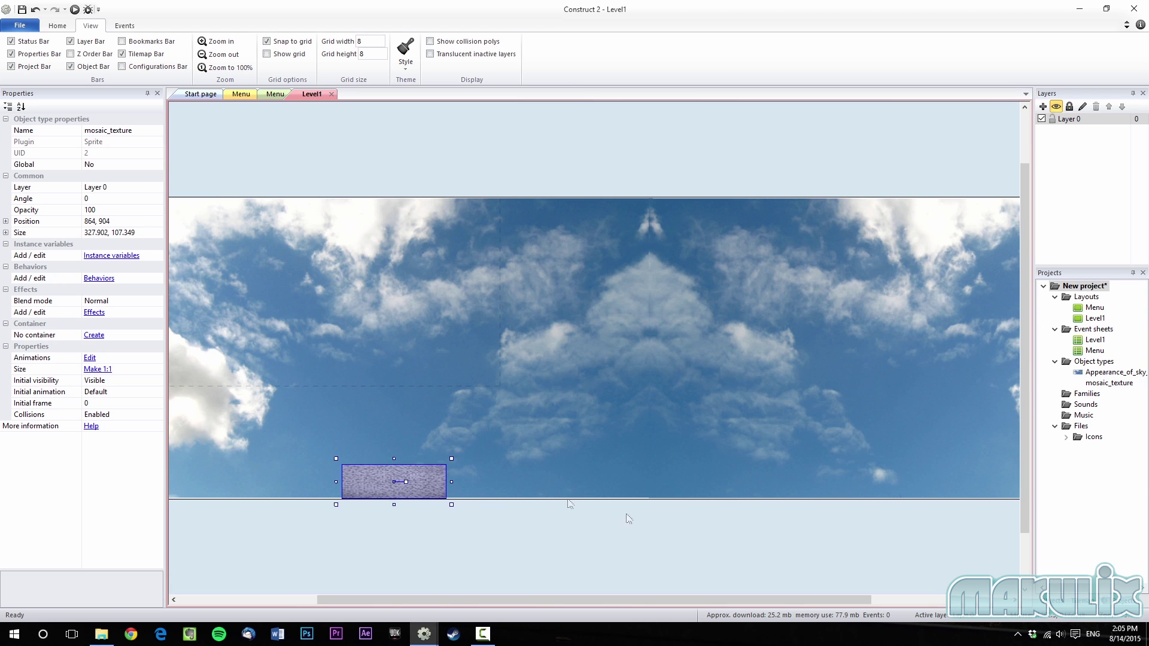
Place the mosaic tile in the layout's lower-left corner and duplicate it into a row of four along the bottom edge.
drag(800, 601, 714, 601)
drag(542, 489, 322, 488)
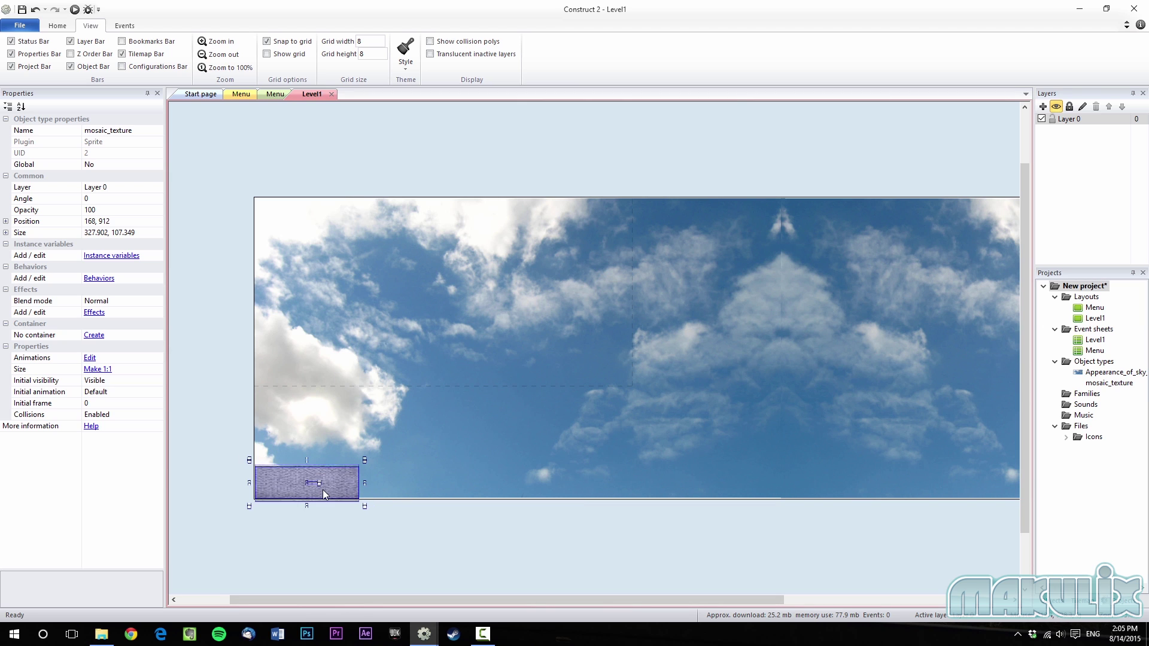
ctrl+drag(322, 490, 638, 490)
click(526, 519)
Add the Solid behavior to the four mosaic floor tiles together.
click(298, 477)
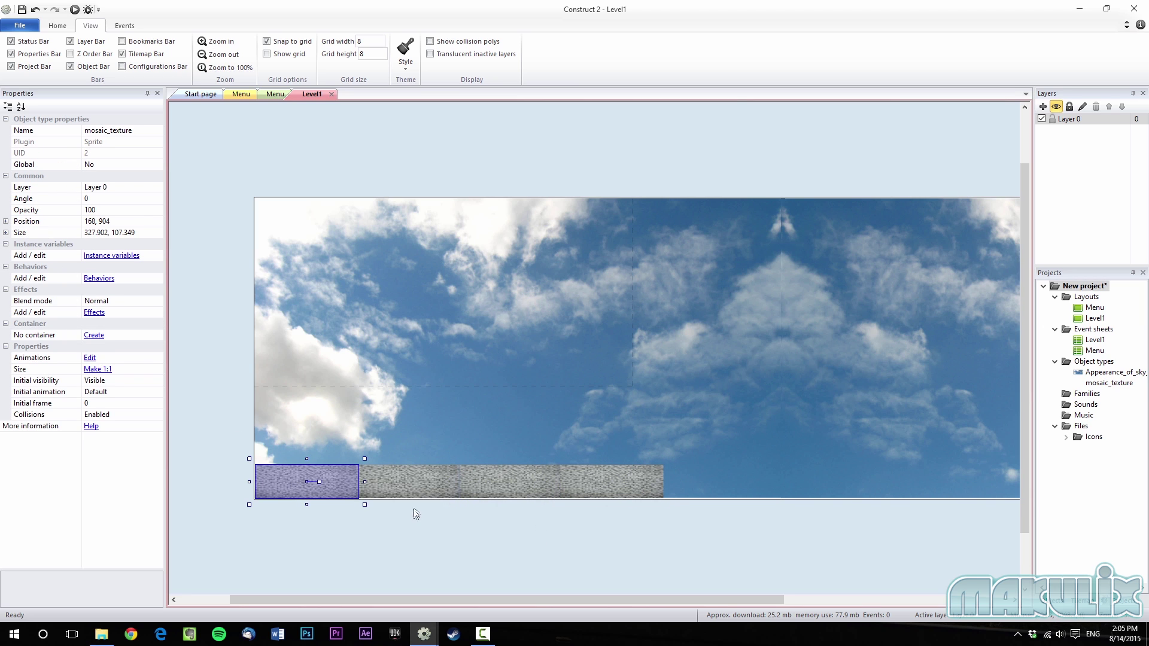
shift+click(409, 489)
shift+click(550, 482)
shift+click(618, 484)
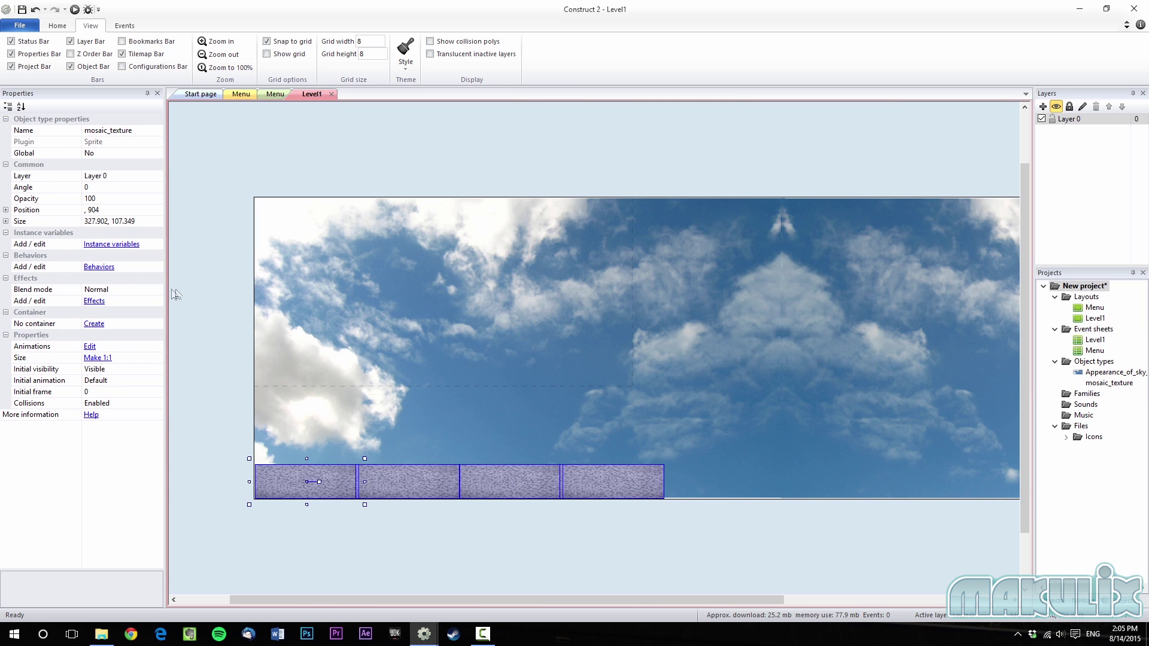
click(99, 267)
click(486, 253)
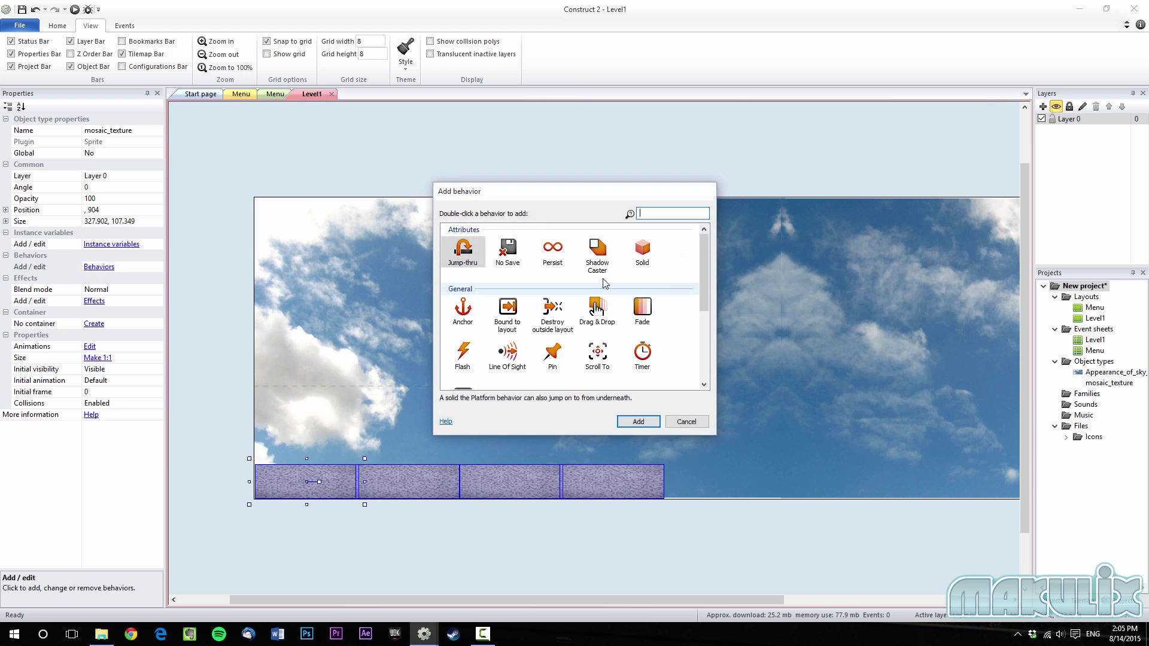
double_click(632, 262)
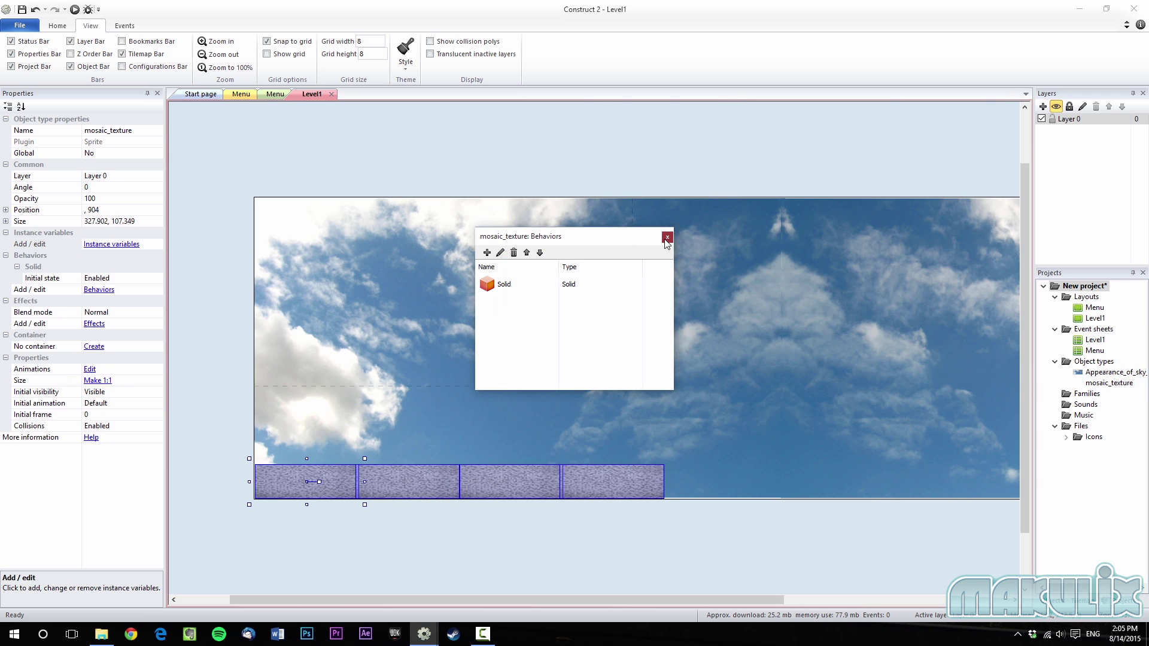
click(666, 238)
click(544, 562)
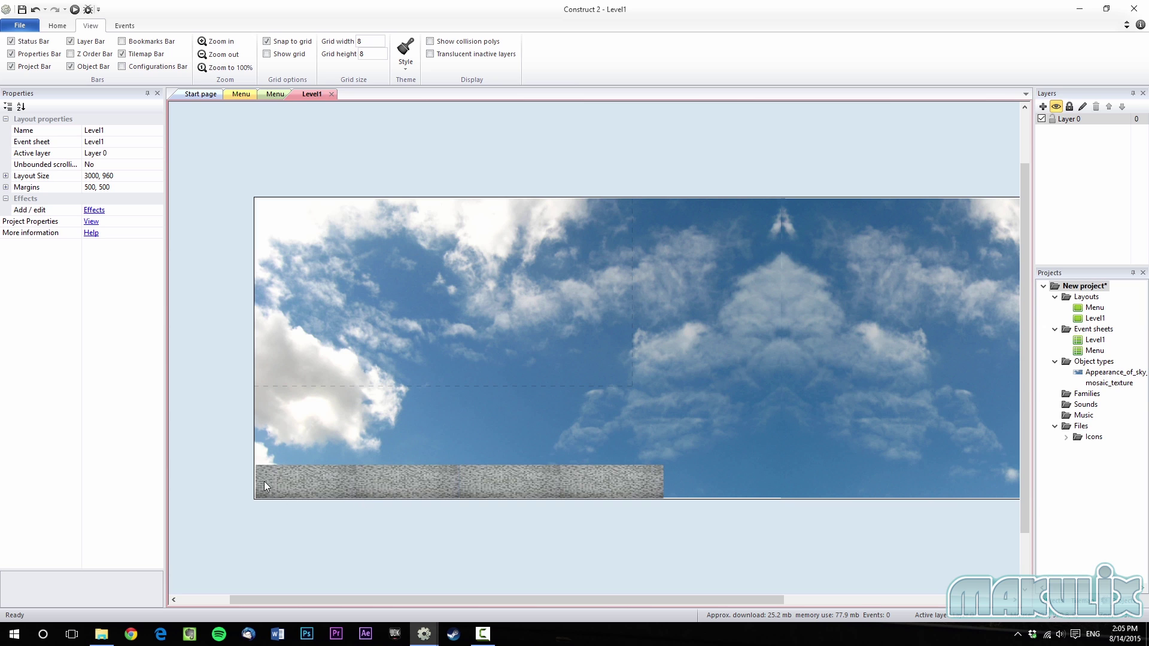
click(518, 379)
click(737, 551)
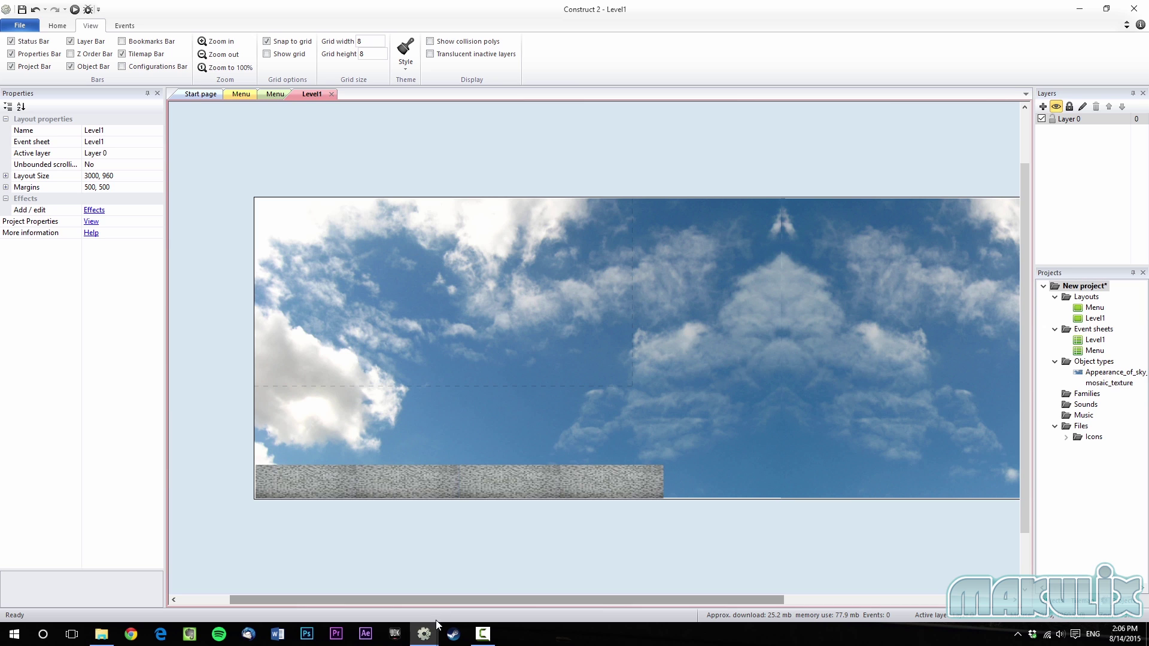
click(483, 634)
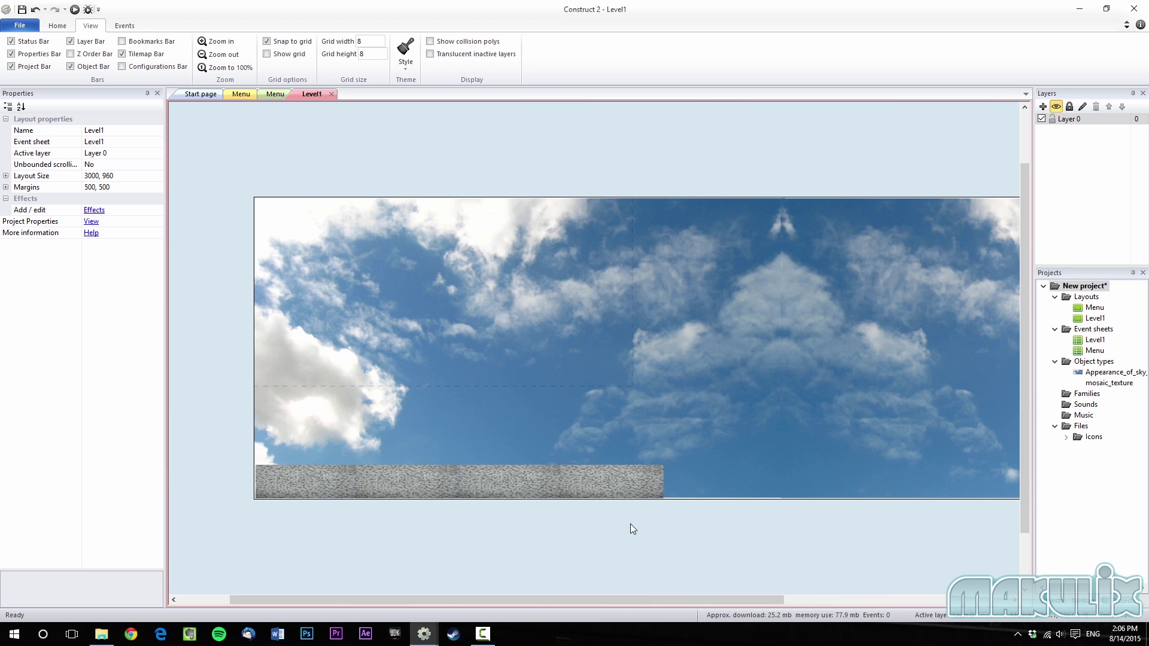
Import Idlee.png from the Game Test folder into the Level1 layout as the character sprite.
click(102, 633)
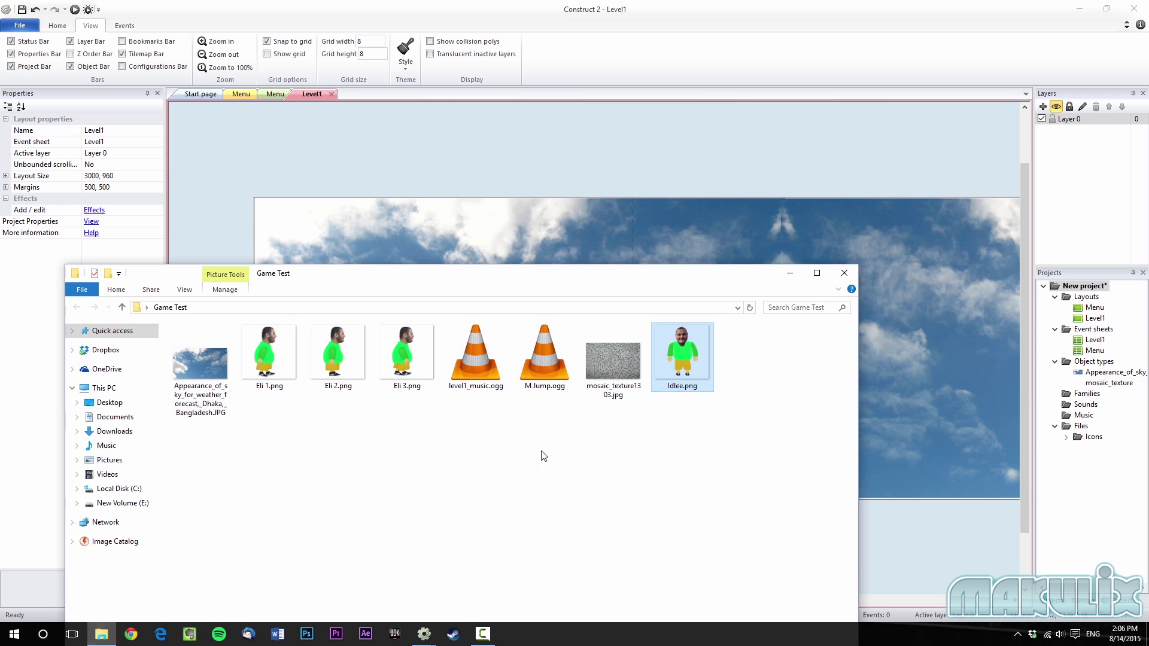
click(681, 363)
drag(748, 274, 171, 197)
drag(116, 274, 470, 420)
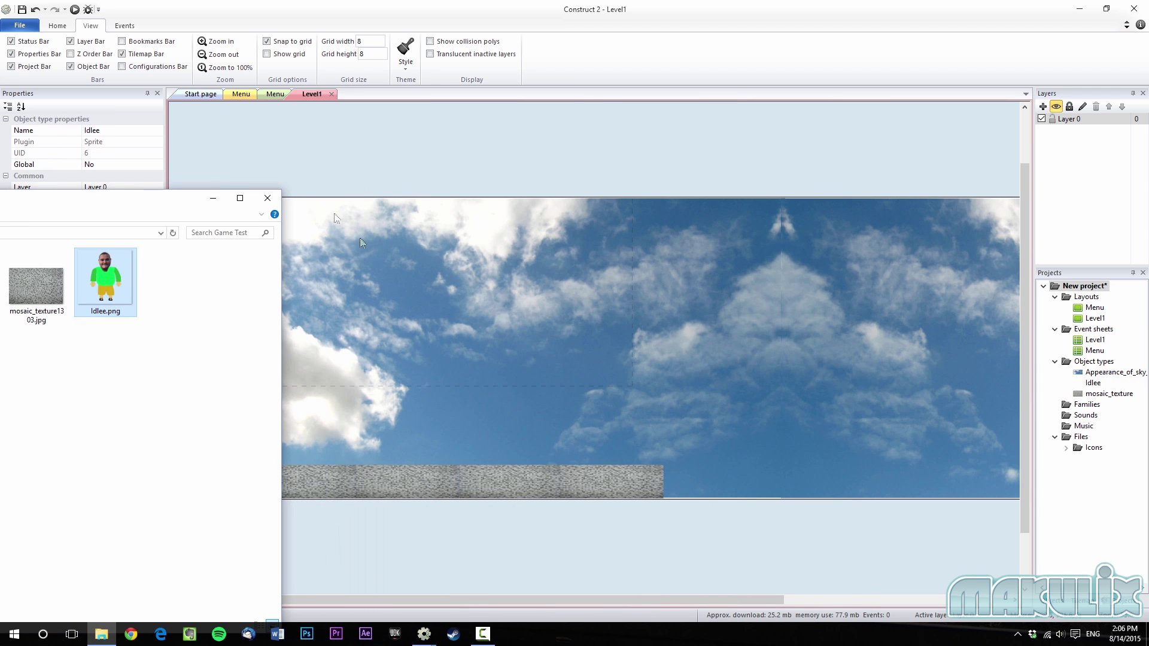
click(212, 198)
Shrink the character sprite to about 182 × 182 and stand it on the left end of the mosaic floor.
drag(219, 177, 572, 523)
drag(626, 551, 461, 377)
drag(496, 424, 304, 450)
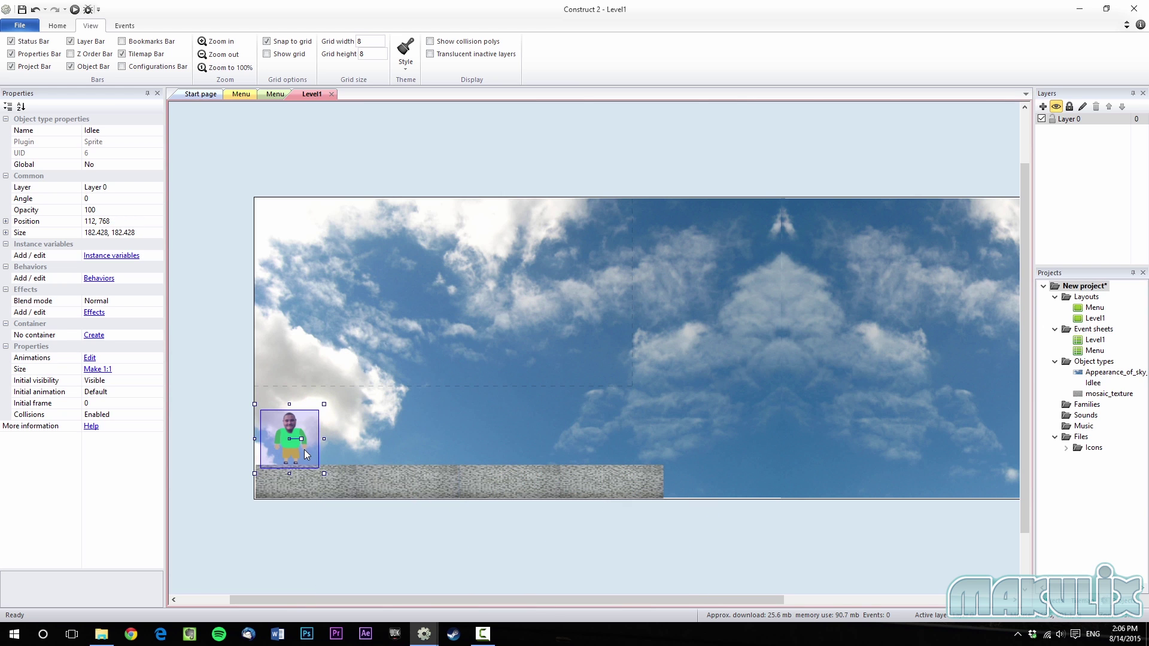
click(357, 539)
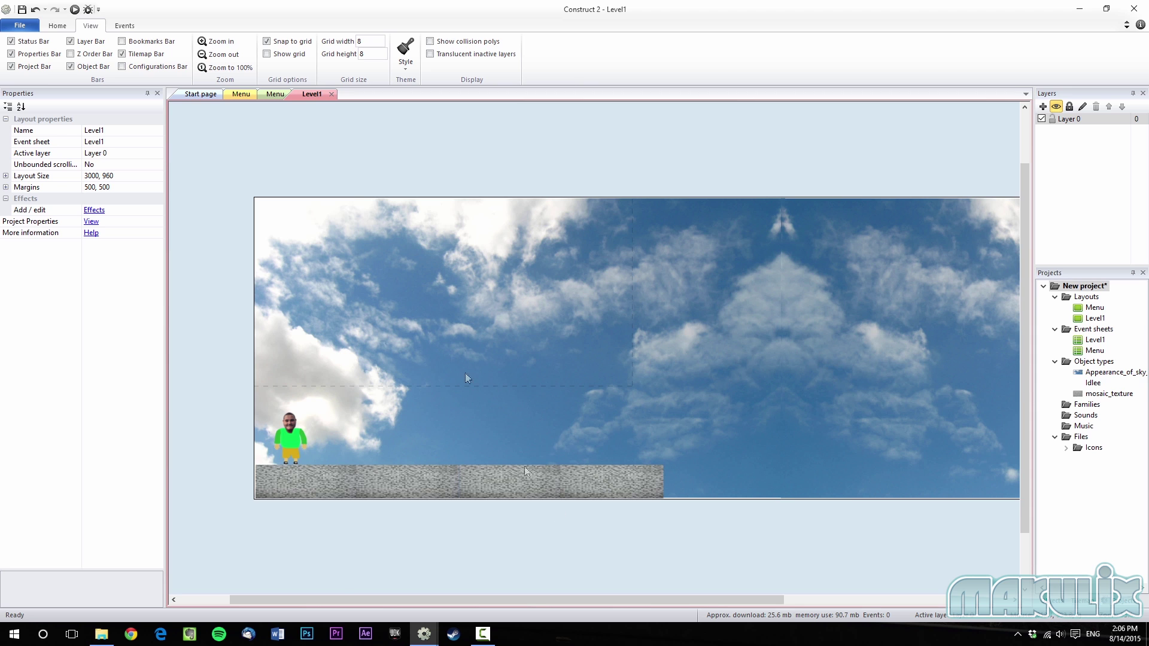
Run the layout to preview it in the browser, and close the preview.
click(49, 26)
click(385, 50)
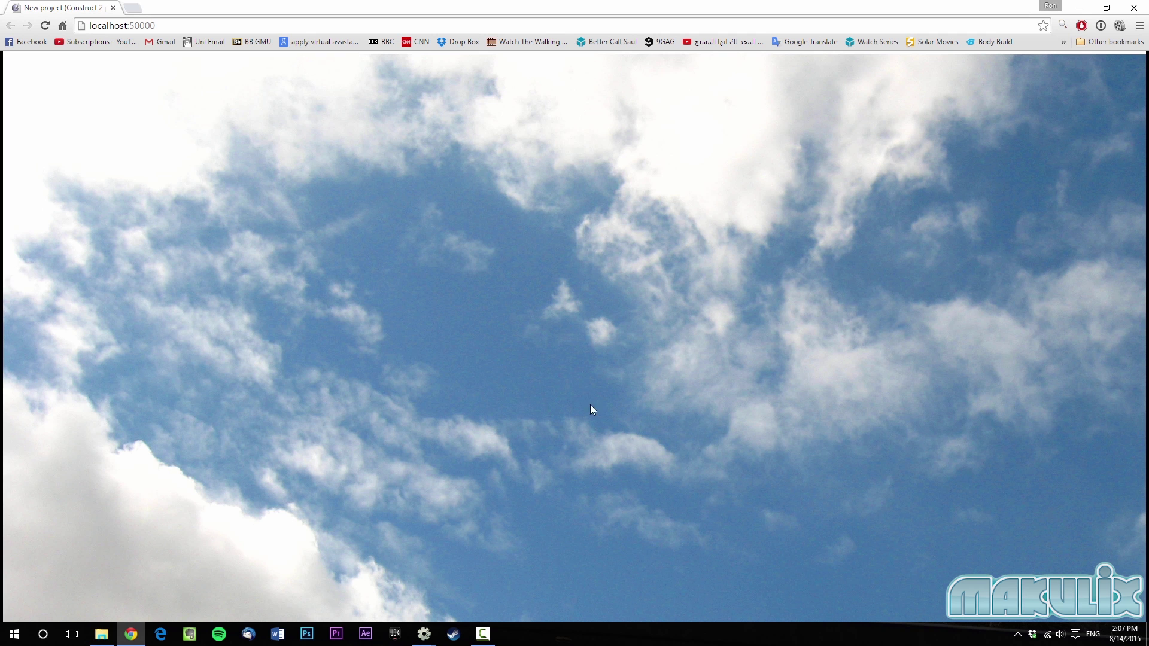
click(1144, 9)
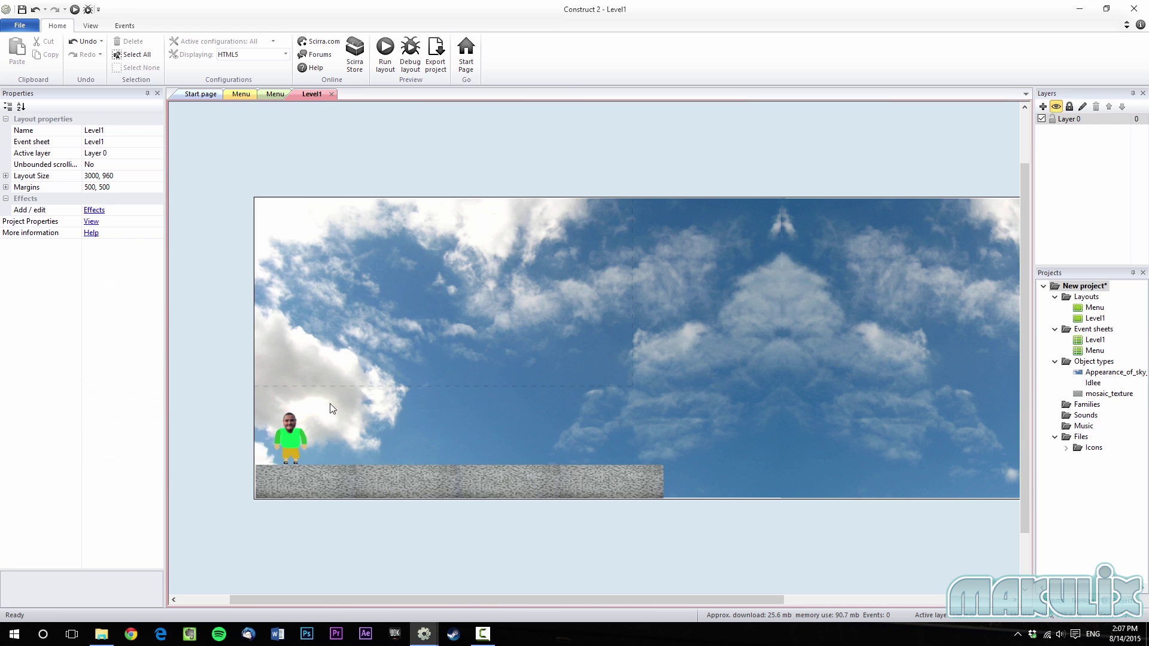
Enlarge the character sprite to about 255 × 255 and reposition it at 112, 736 on the floor's left end.
click(290, 437)
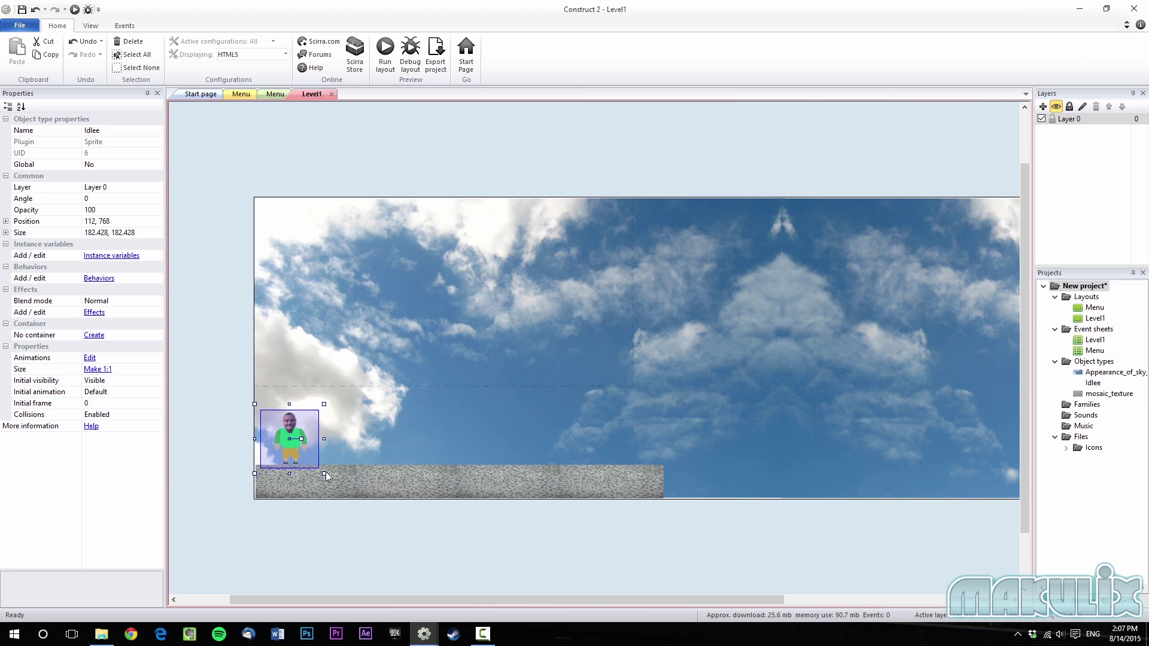
drag(324, 407, 347, 384)
drag(322, 432, 309, 434)
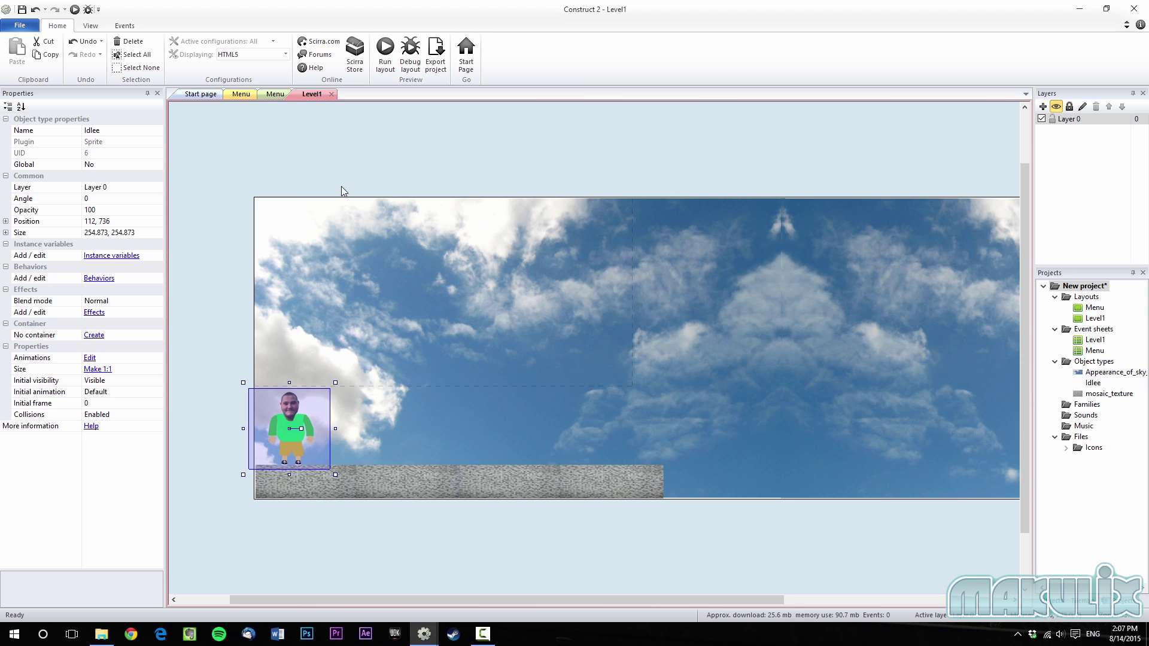
Add the Scroll To and Bound to layout behaviors to the character sprite.
click(99, 279)
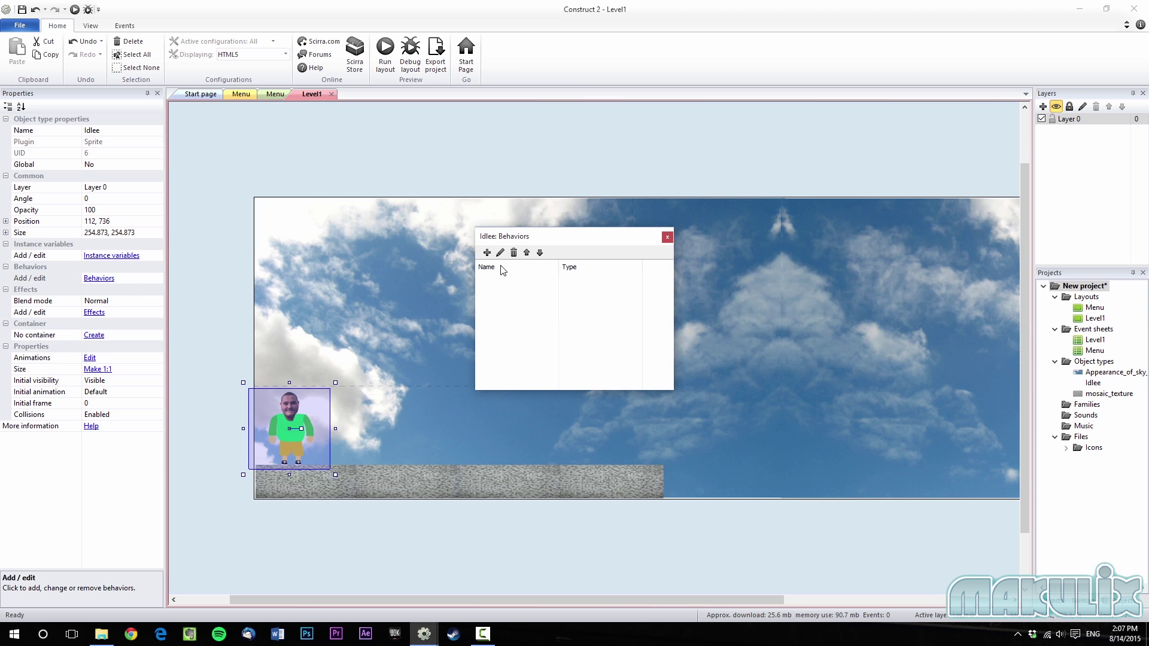
click(487, 253)
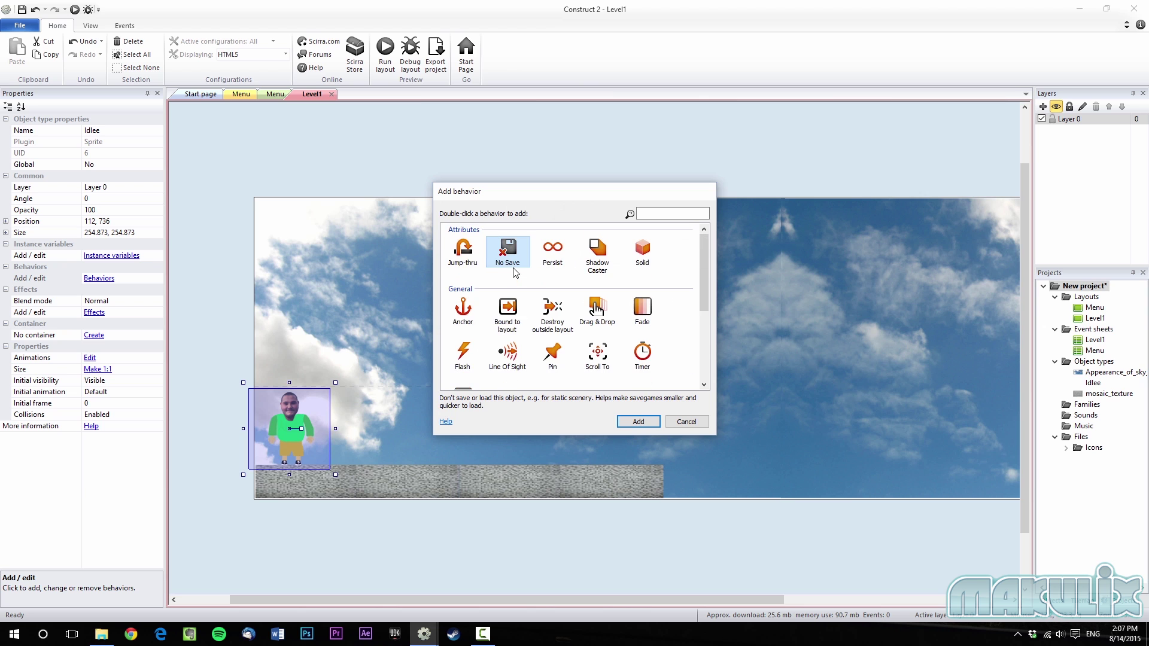
double_click(597, 351)
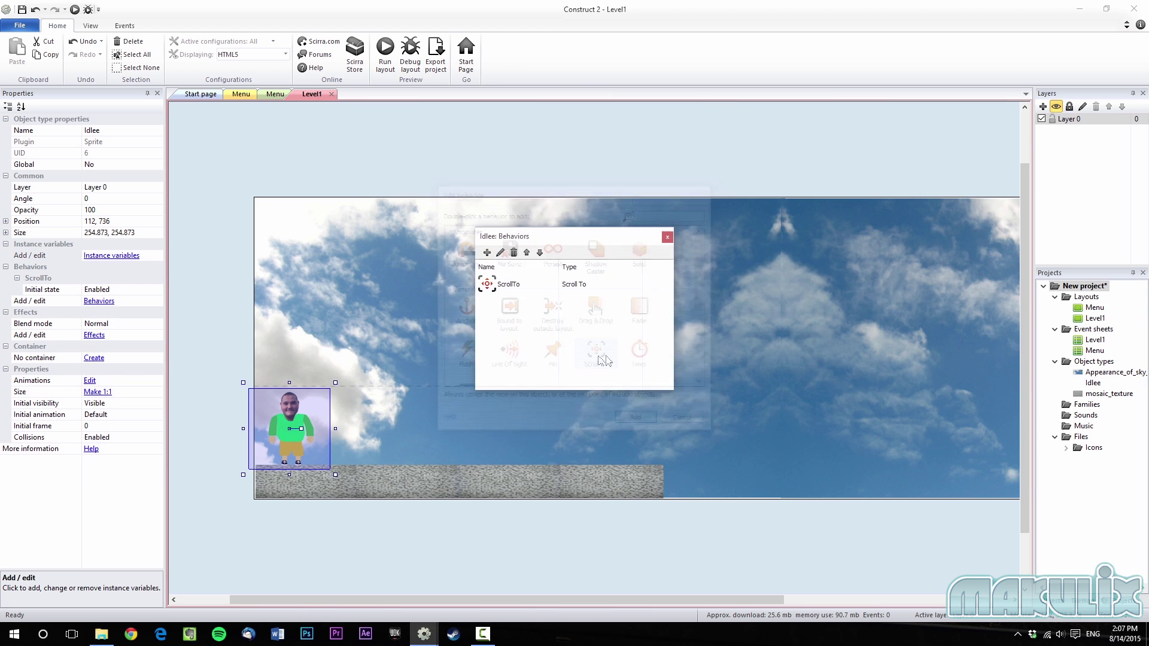
click(488, 255)
scroll(509, 312, down, 3)
scroll(509, 311, up, 3)
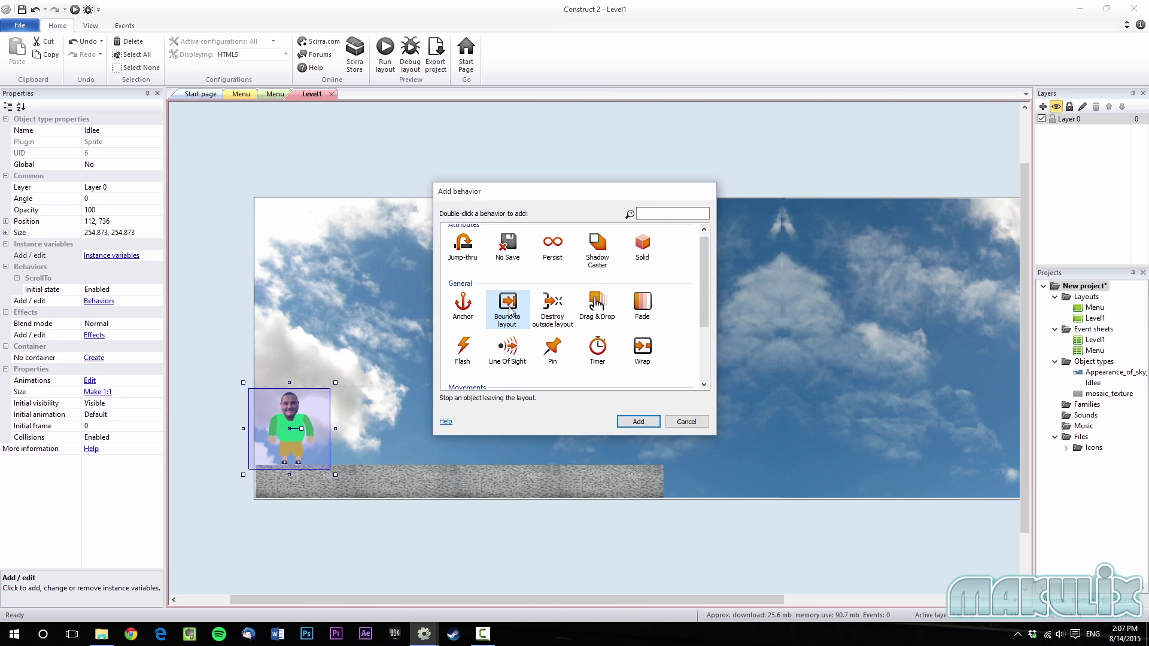
double_click(513, 323)
Add the Destroy outside layout and Platform behaviors to the character sprite.
click(487, 256)
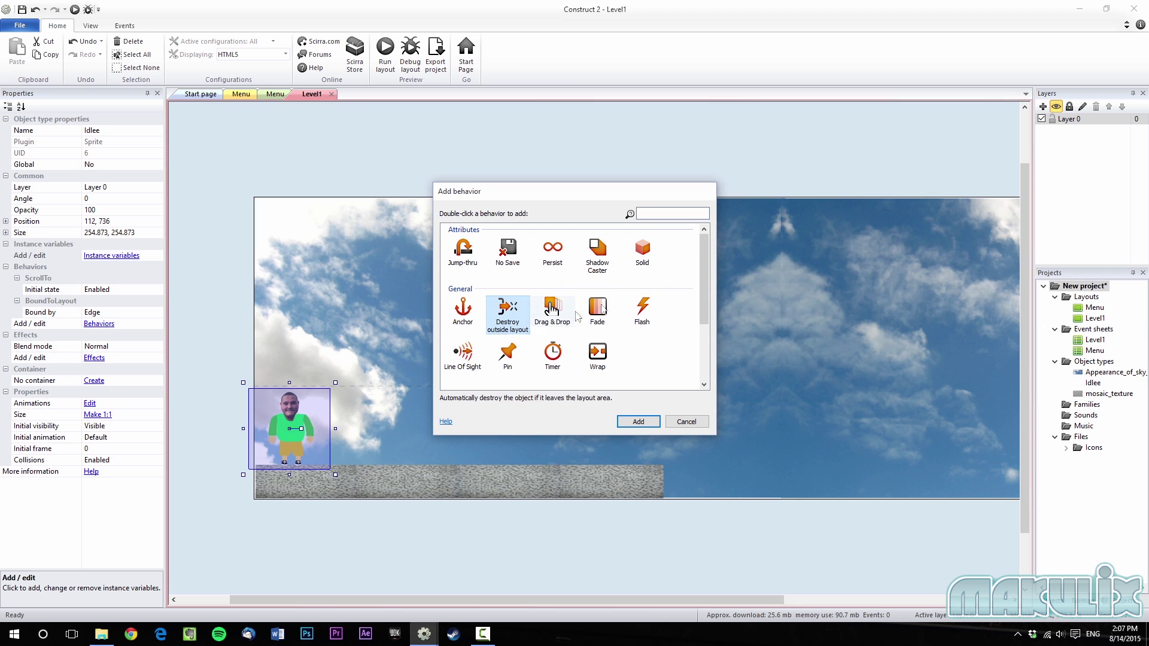
scroll(566, 314, down, 3)
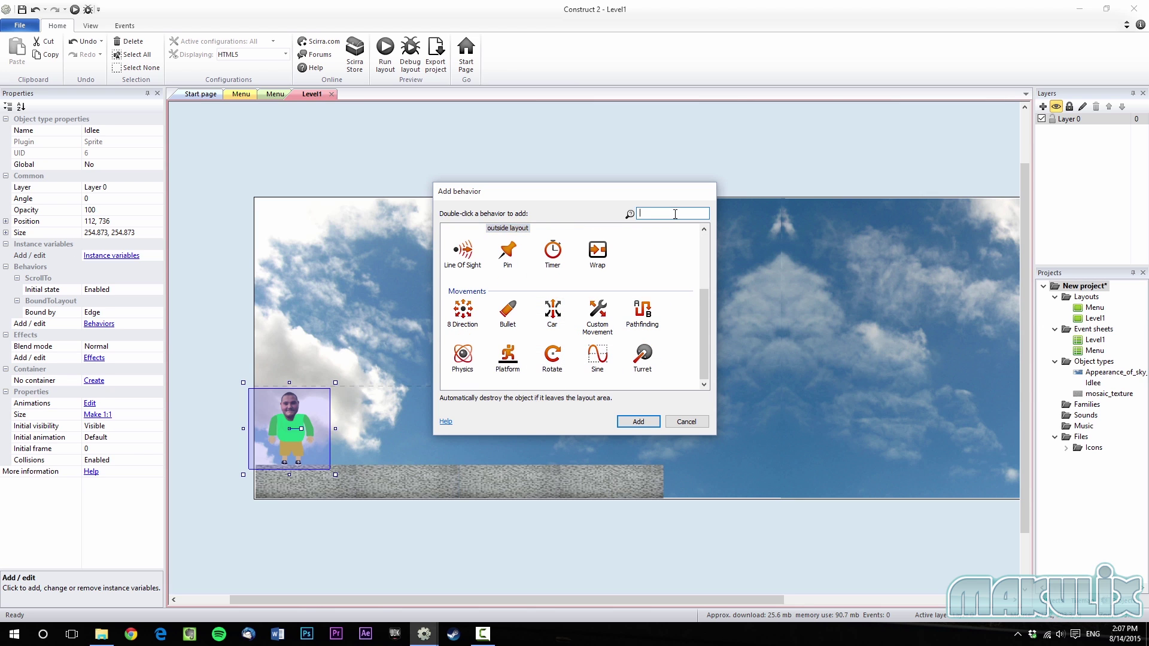
text(des)
double_click(463, 250)
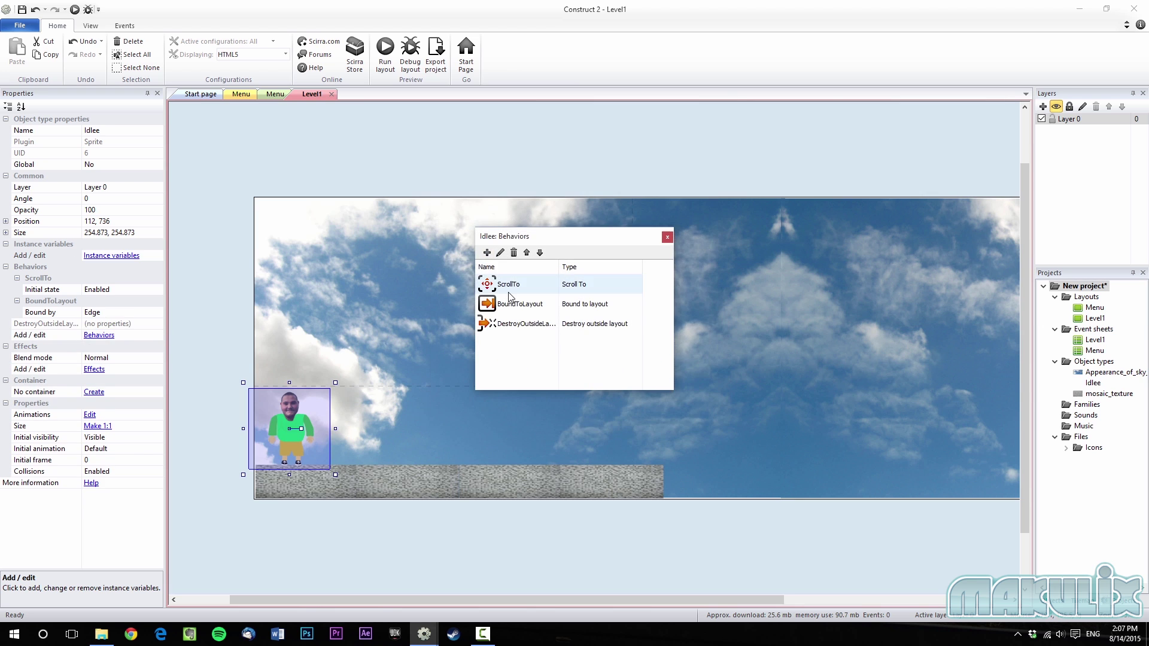
click(487, 253)
scroll(545, 345, down, 5)
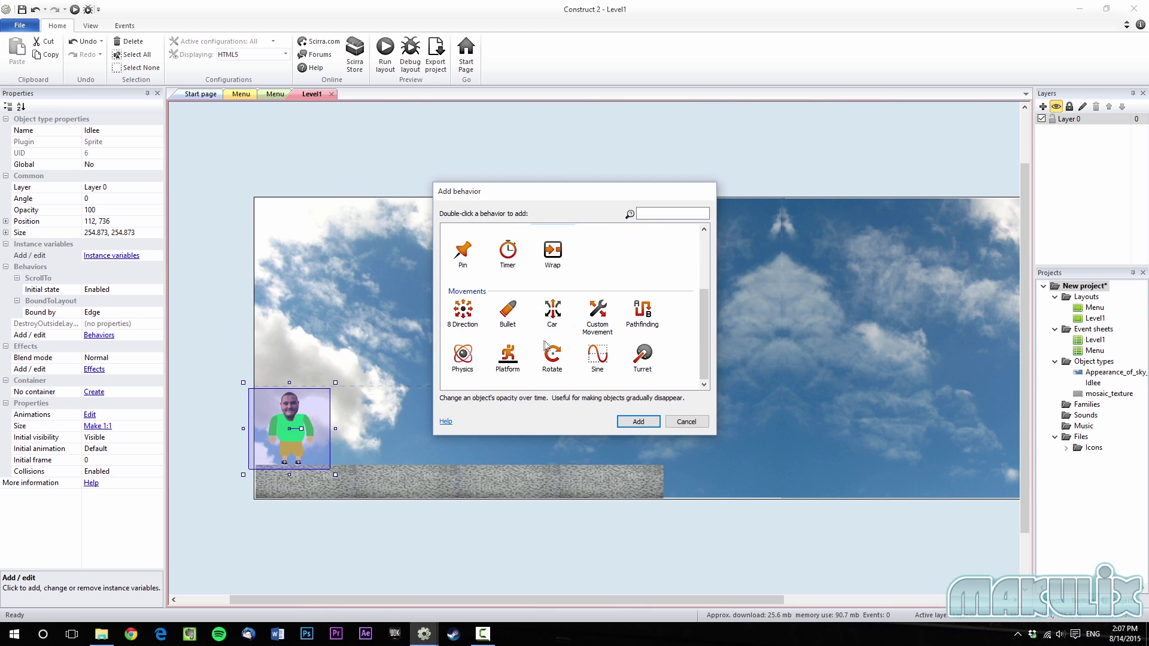
double_click(509, 356)
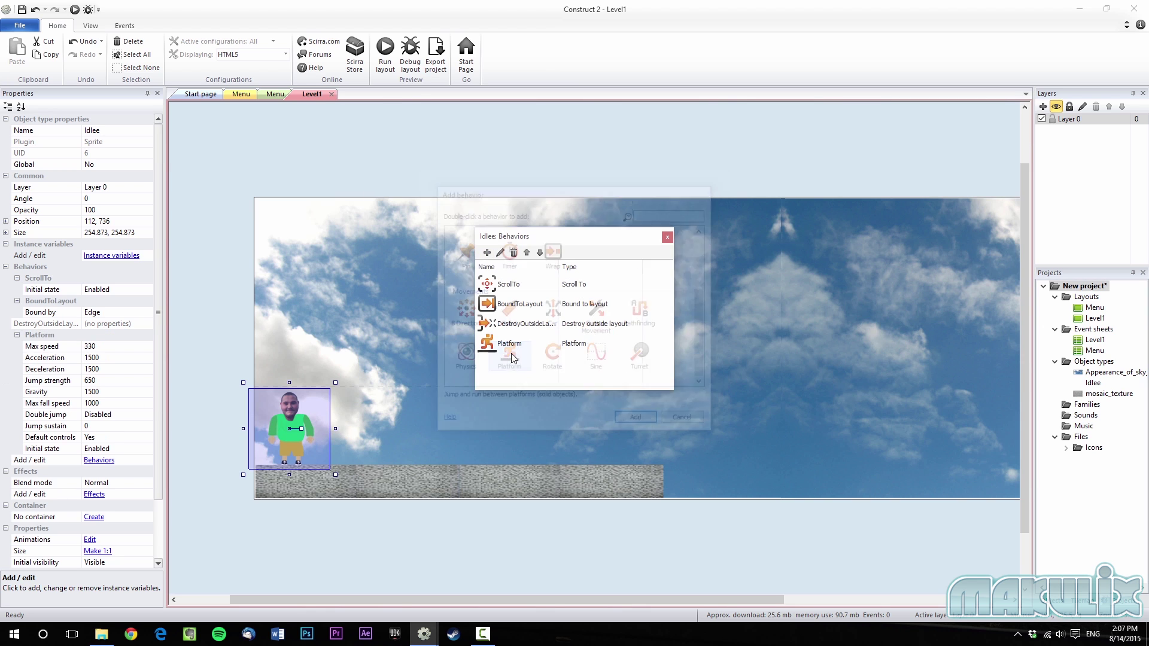
click(667, 237)
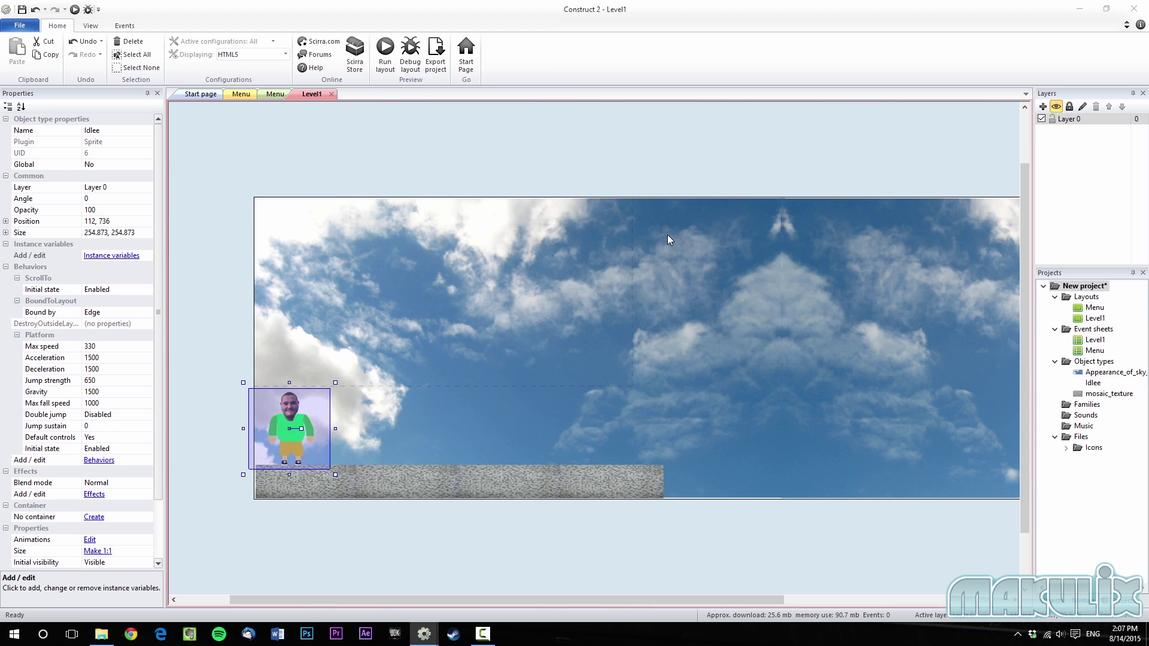
Run the layout in the browser and test walking the character right and left and jumping on the mosaic floor.
click(383, 58)
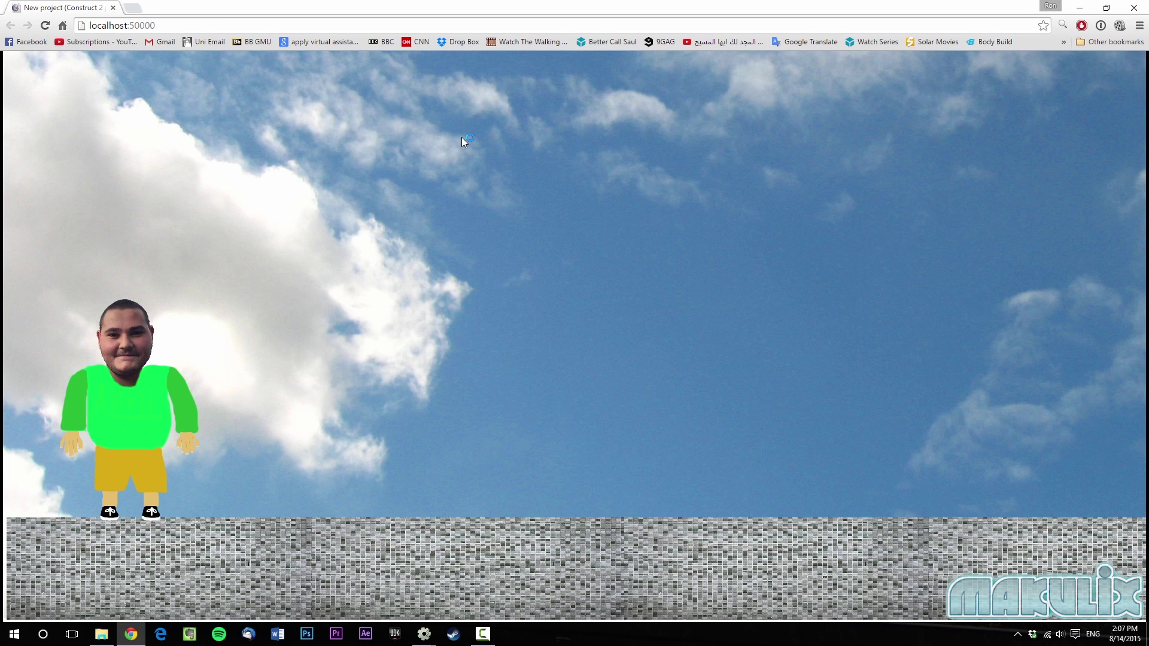
key(Right)
key(Left)
key(Up)
key(Right)
key(Left)
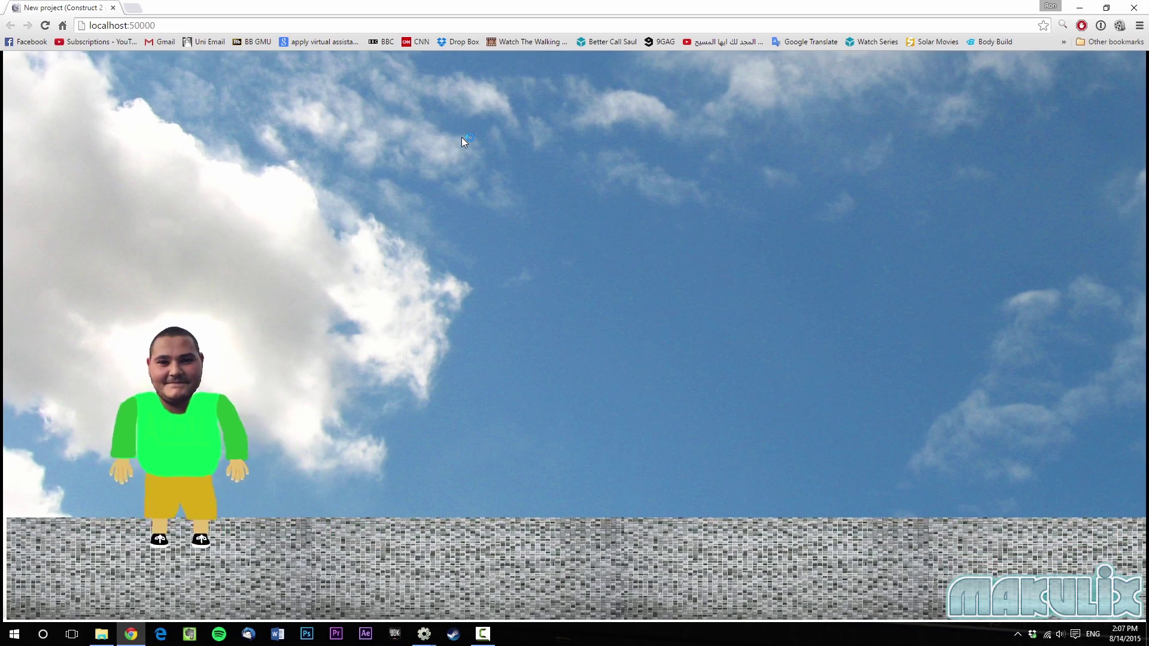
Continue testing the character's jumps and sideways movement in the browser preview, and close the preview.
key(Up)
key(Right)
key(Left)
key(Right)
key(Up)
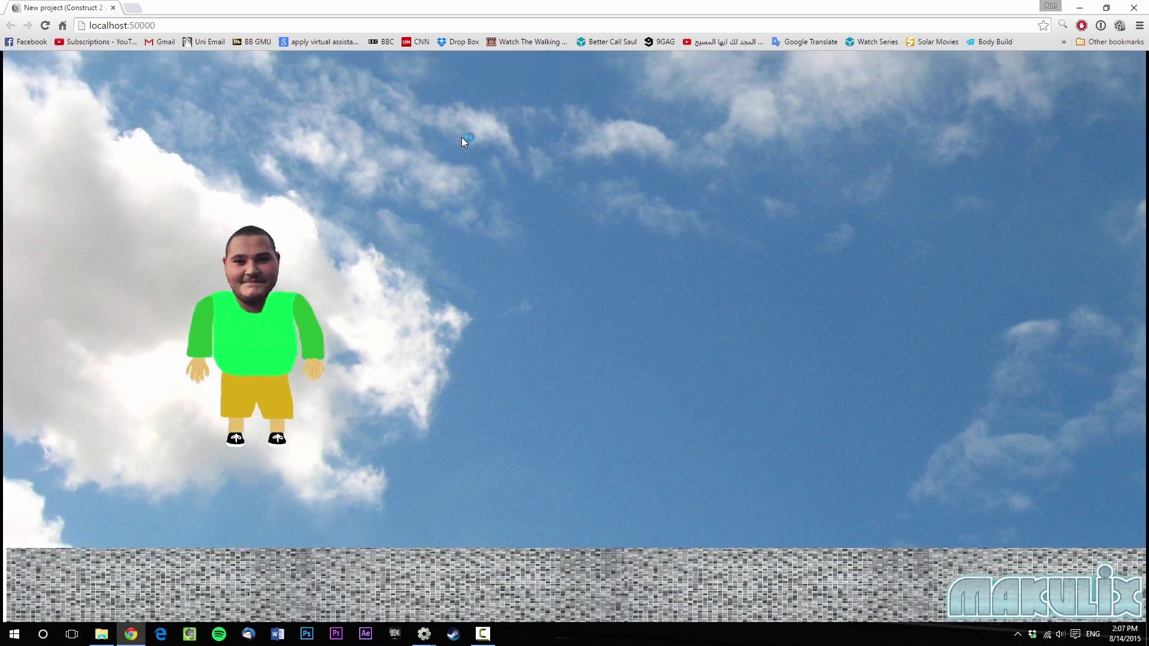
key(Left)
key(Right)
key(Up)
key(Left)
key(Right)
key(Right)
key(Up)
key(Left)
key(Right)
key(Left)
key(Up)
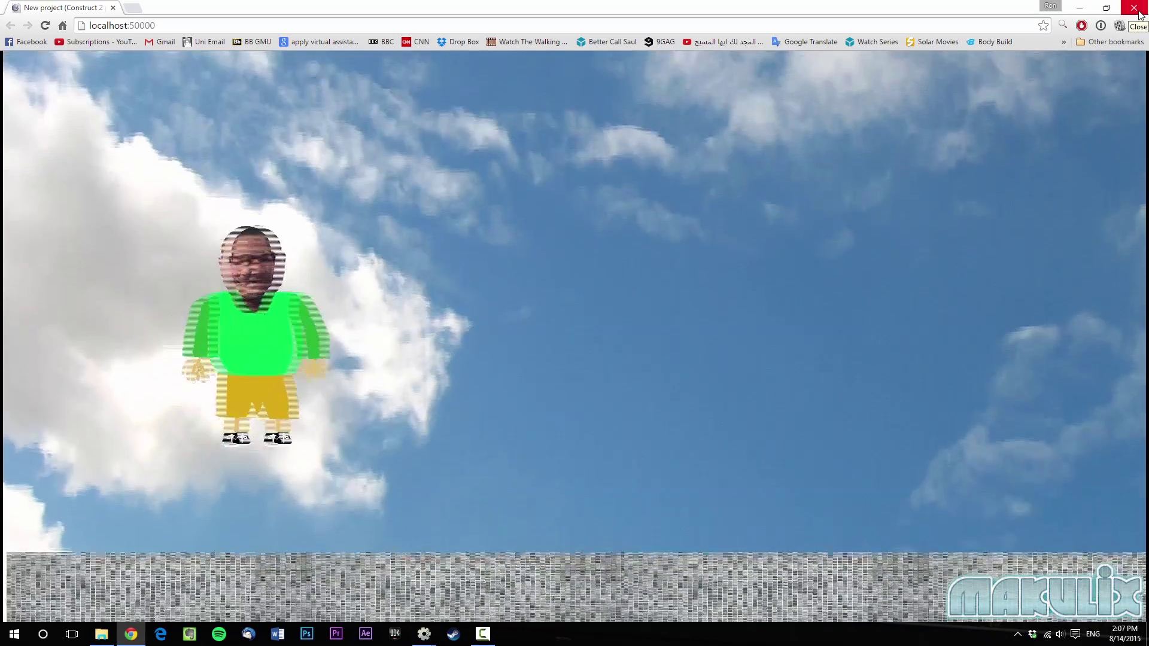
key(Right)
key(Left)
key(Right)
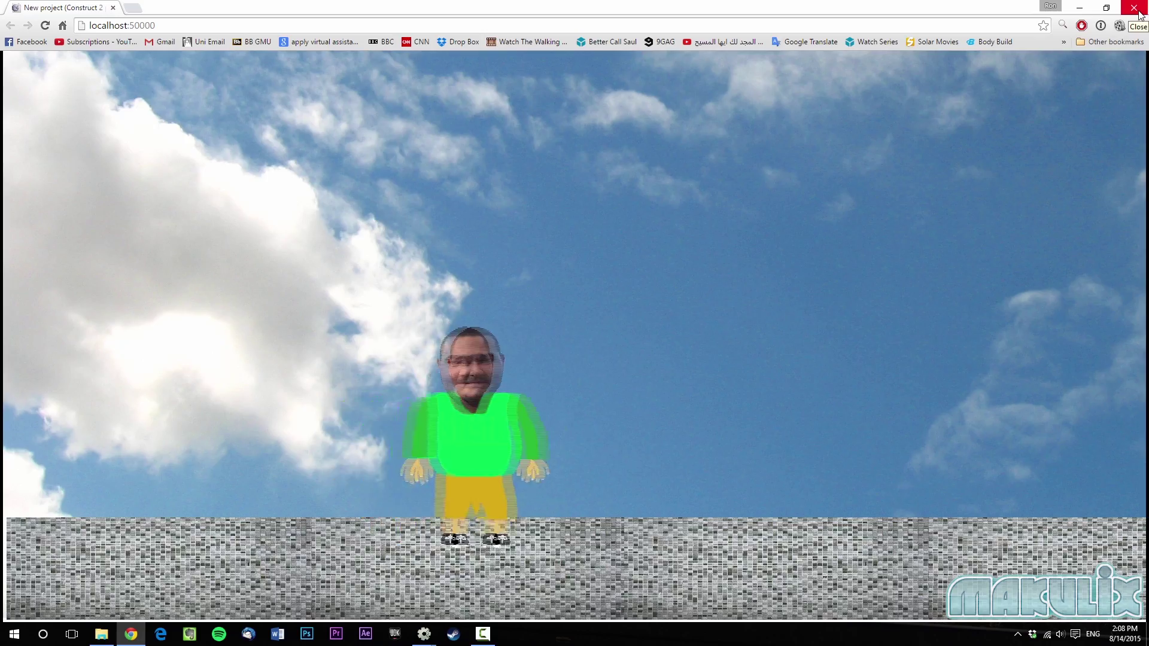
key(Left)
key(Up)
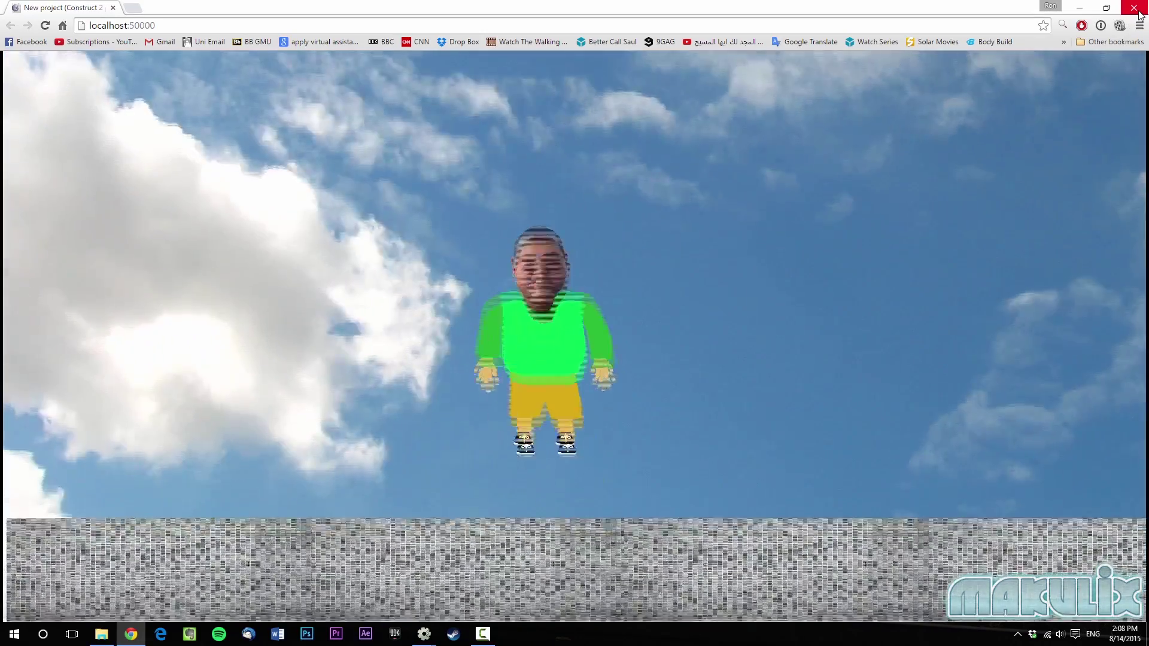
key(Right)
key(Up)
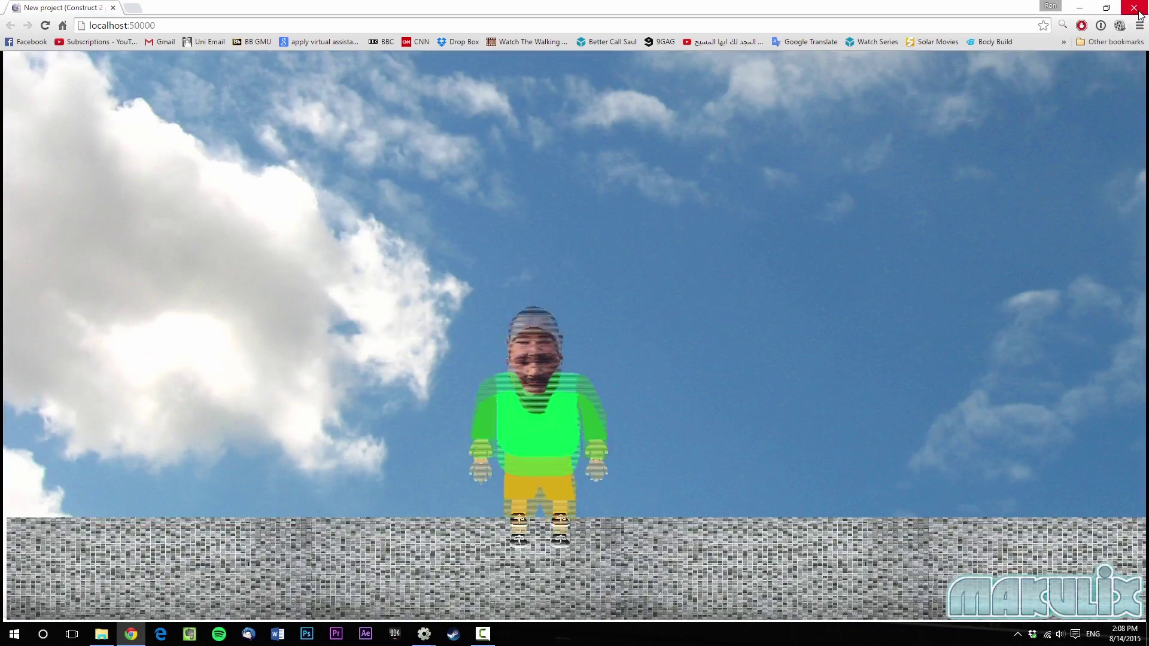
click(1138, 13)
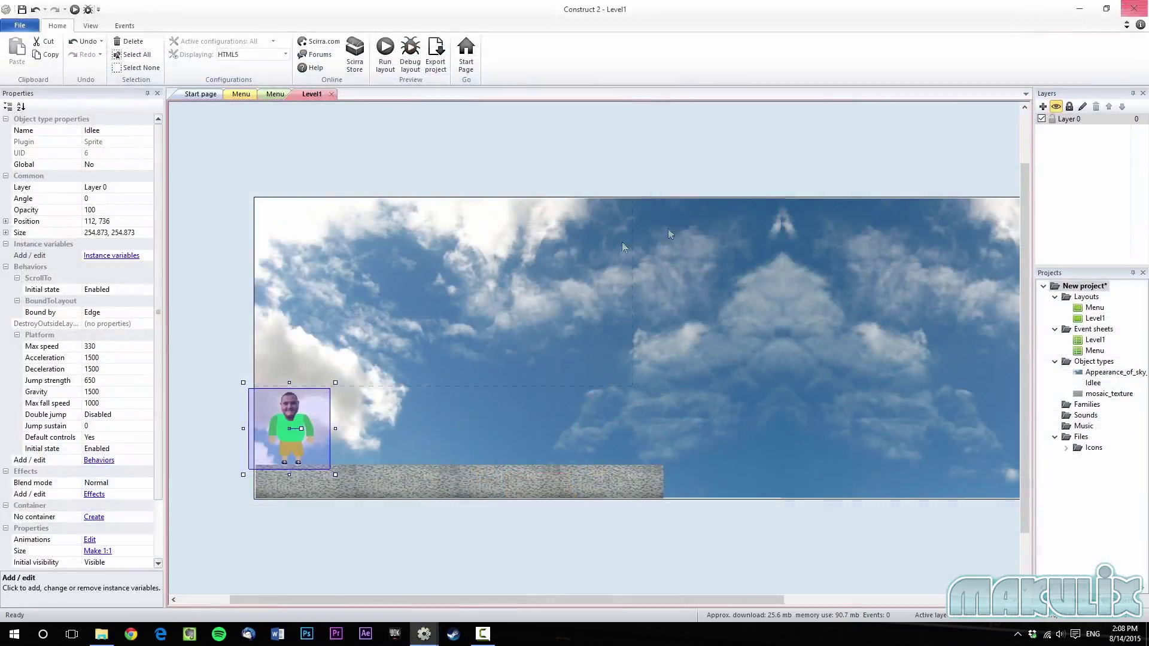
double_click(291, 420)
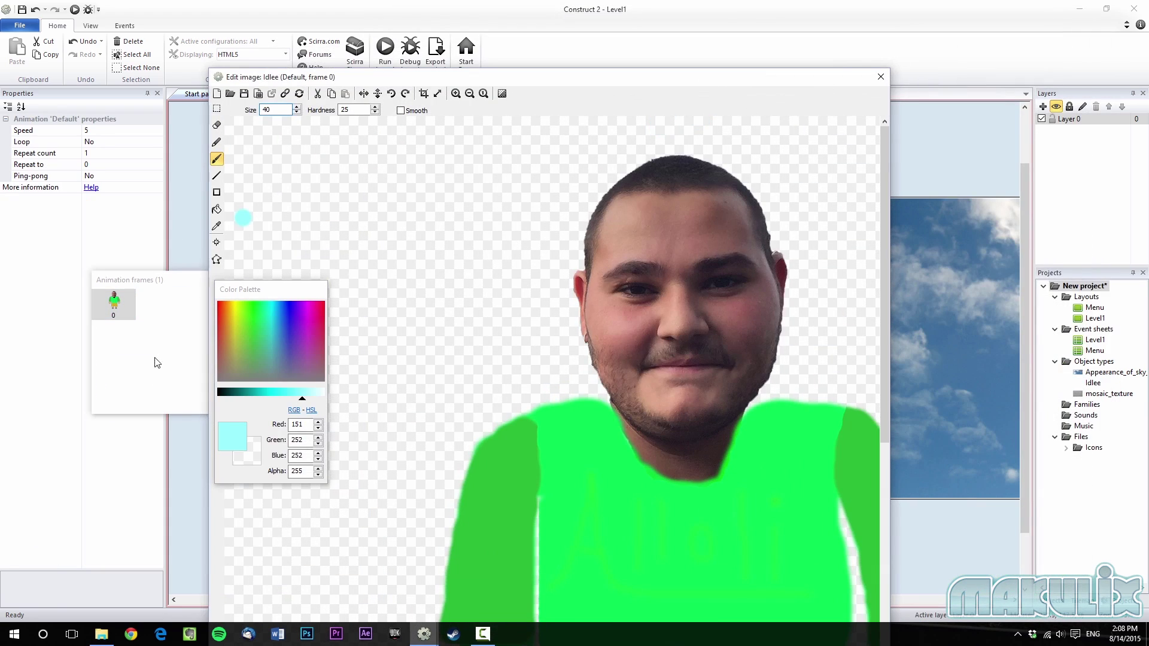
click(159, 360)
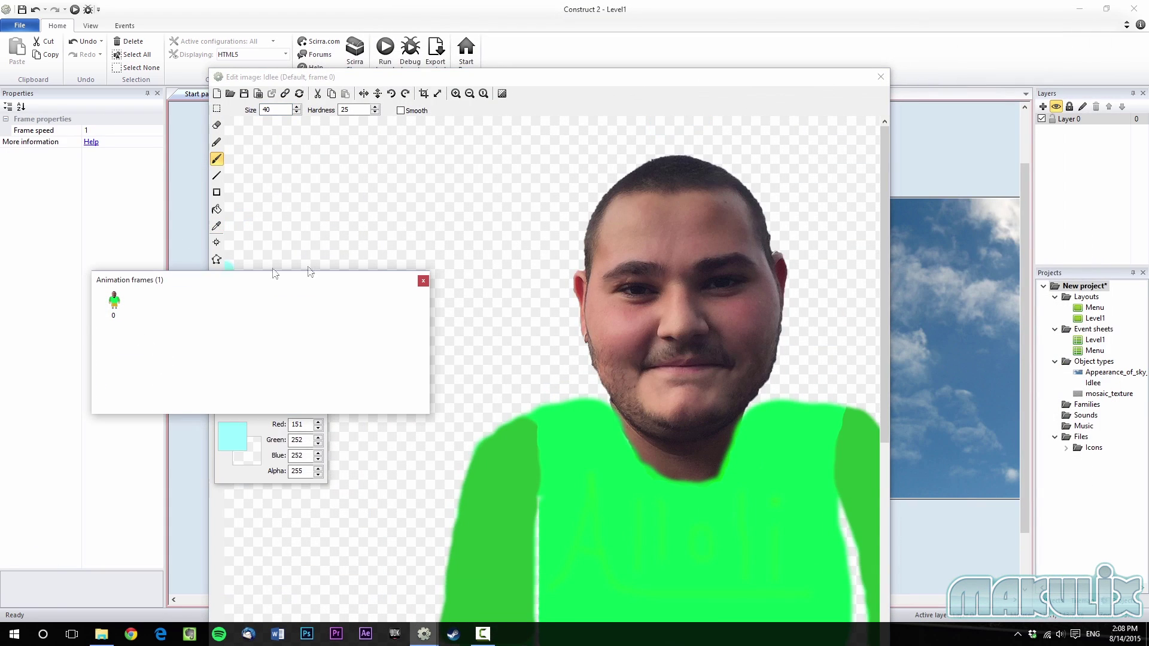
click(423, 281)
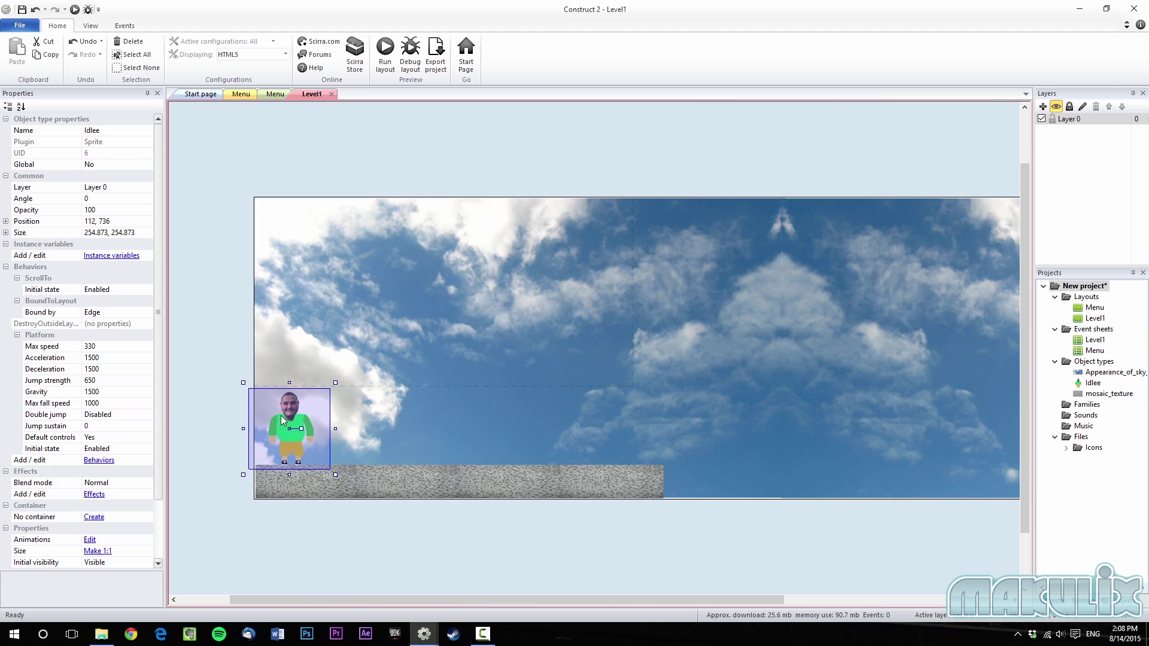
Reshape the character sprite's collision polygon to follow the head, arms and feet, and close the image editor.
double_click(284, 420)
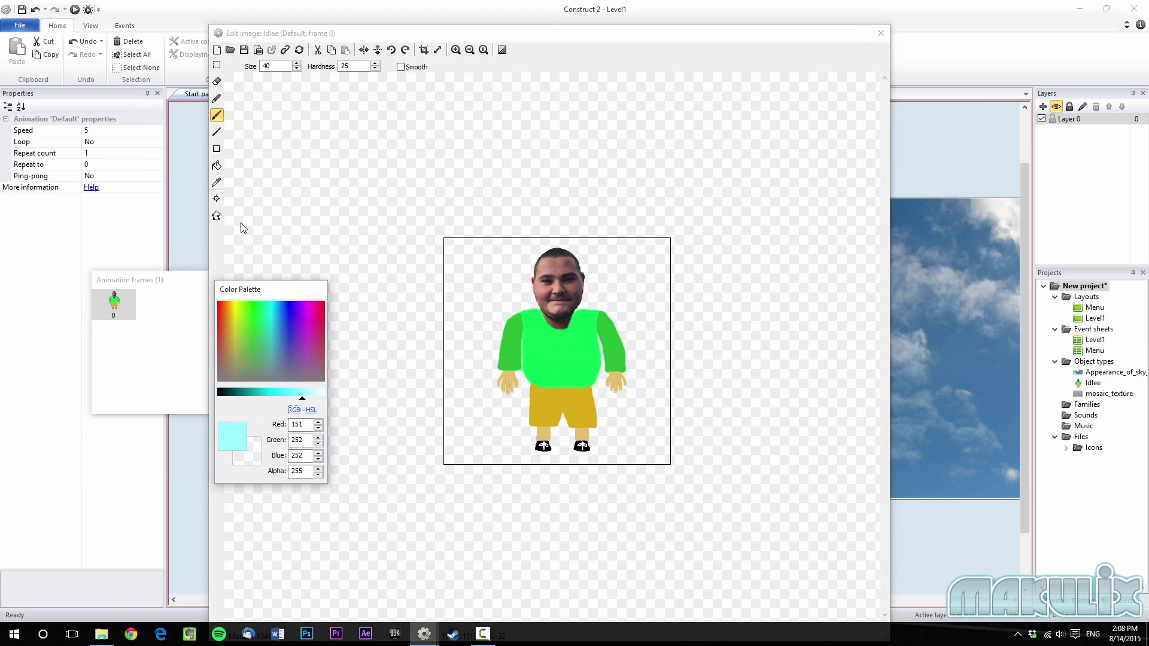
click(217, 215)
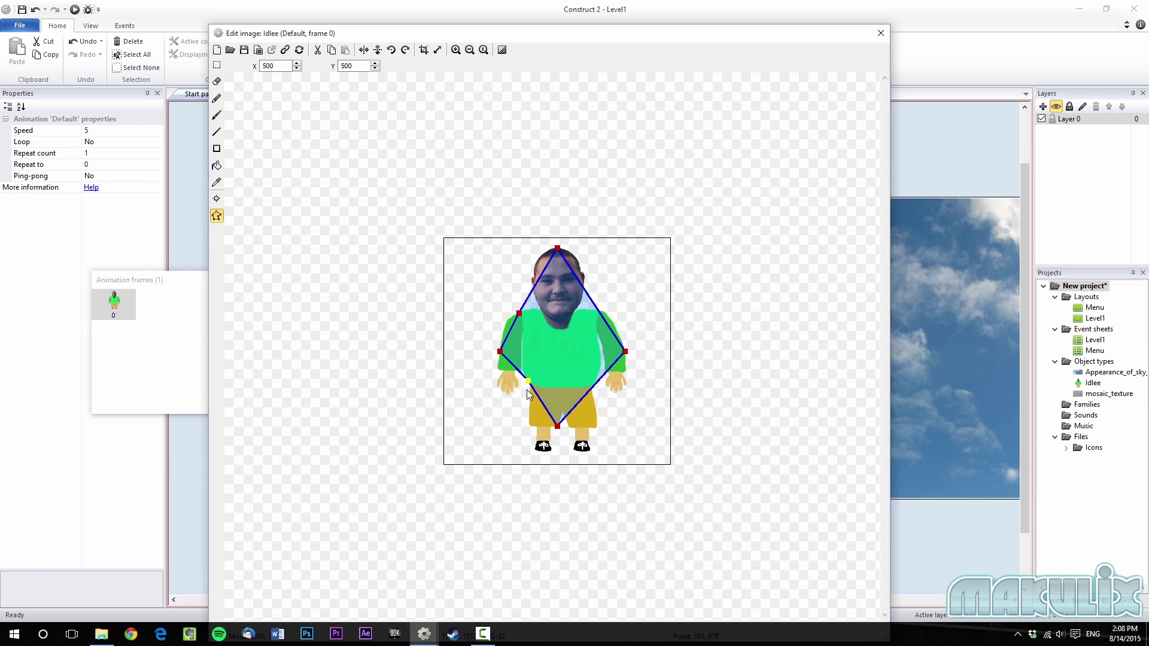
drag(528, 392, 496, 394)
drag(560, 428, 549, 450)
drag(625, 353, 591, 452)
drag(560, 250, 623, 324)
drag(524, 315, 559, 250)
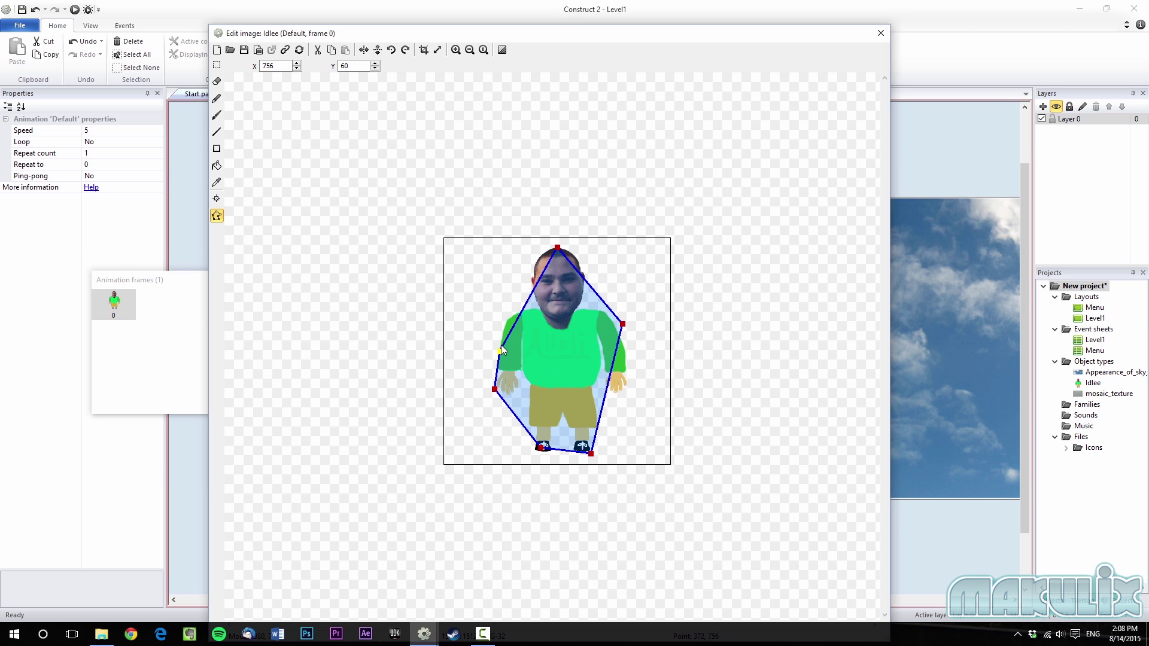
drag(623, 324, 628, 351)
click(879, 34)
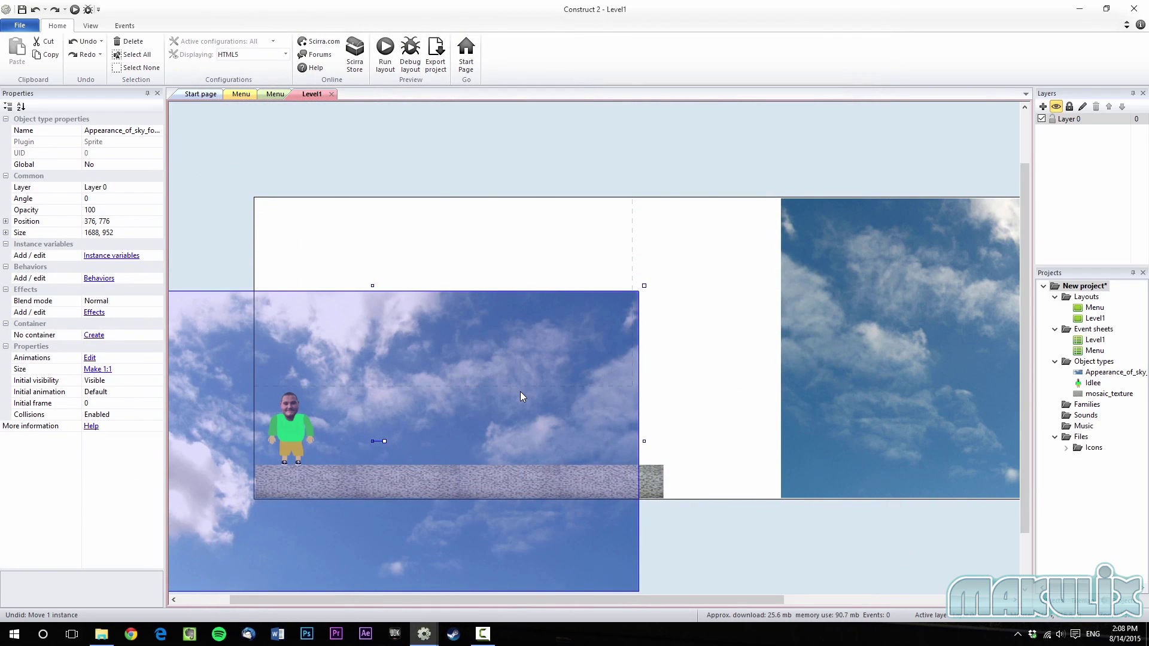
Undo the accidental move of the sky background sprite.
key(ctrl+z)
click(386, 592)
Reopen the character sprite's image editor and spread out the image, Animation frames and Animations windows so they are all accessible.
click(301, 429)
double_click(300, 429)
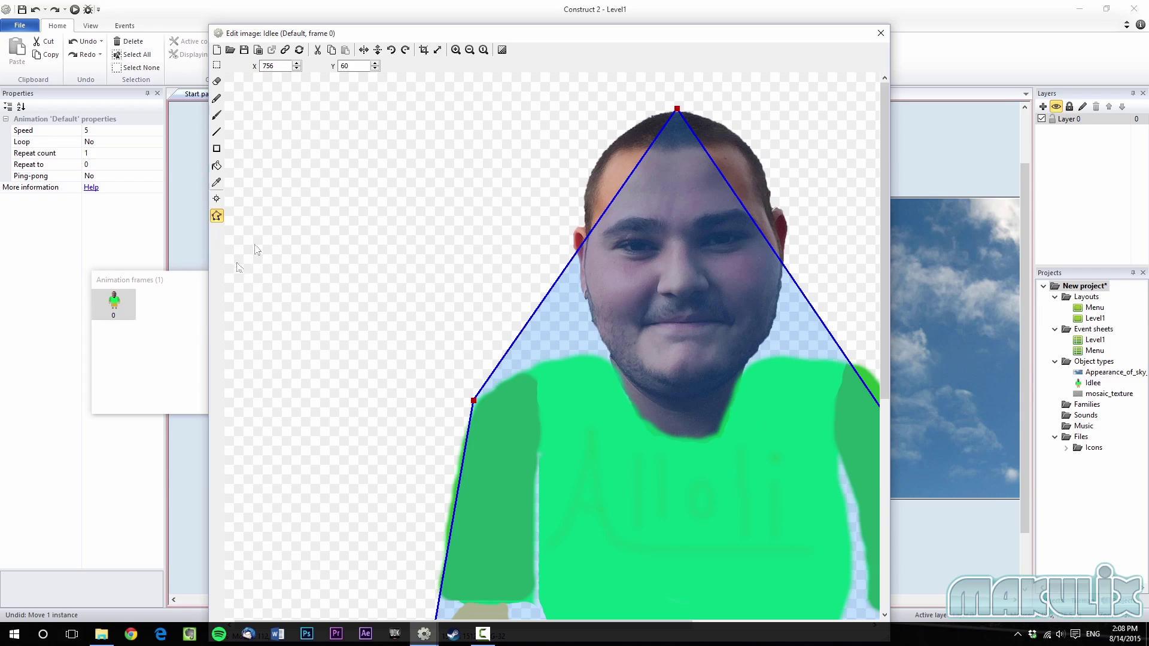
drag(204, 291, 358, 287)
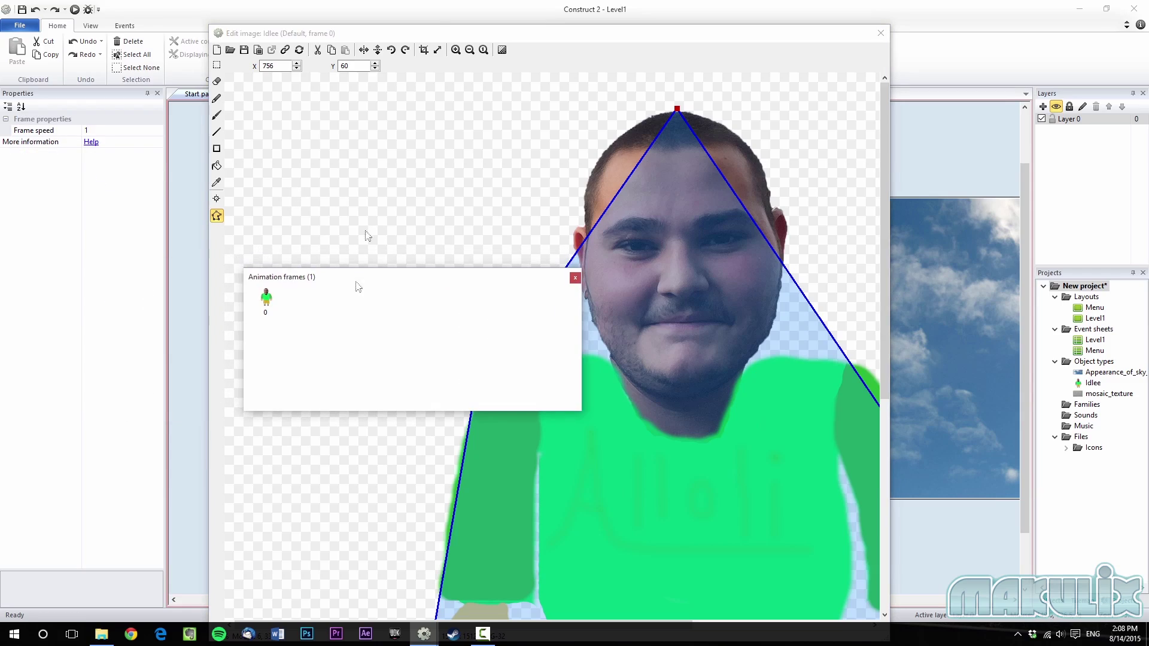
drag(439, 40, 776, 41)
click(389, 220)
drag(372, 206, 349, 117)
Add a second animation to the character sprite under its default name and select it.
right_click(317, 166)
click(329, 164)
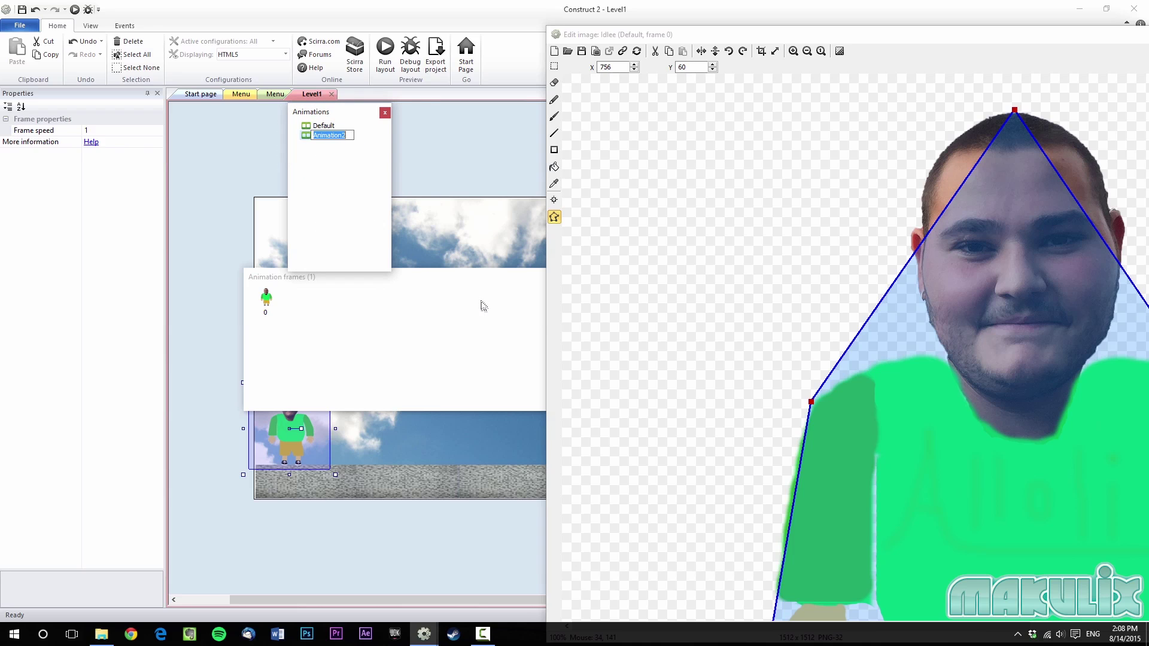
key(Return)
click(322, 138)
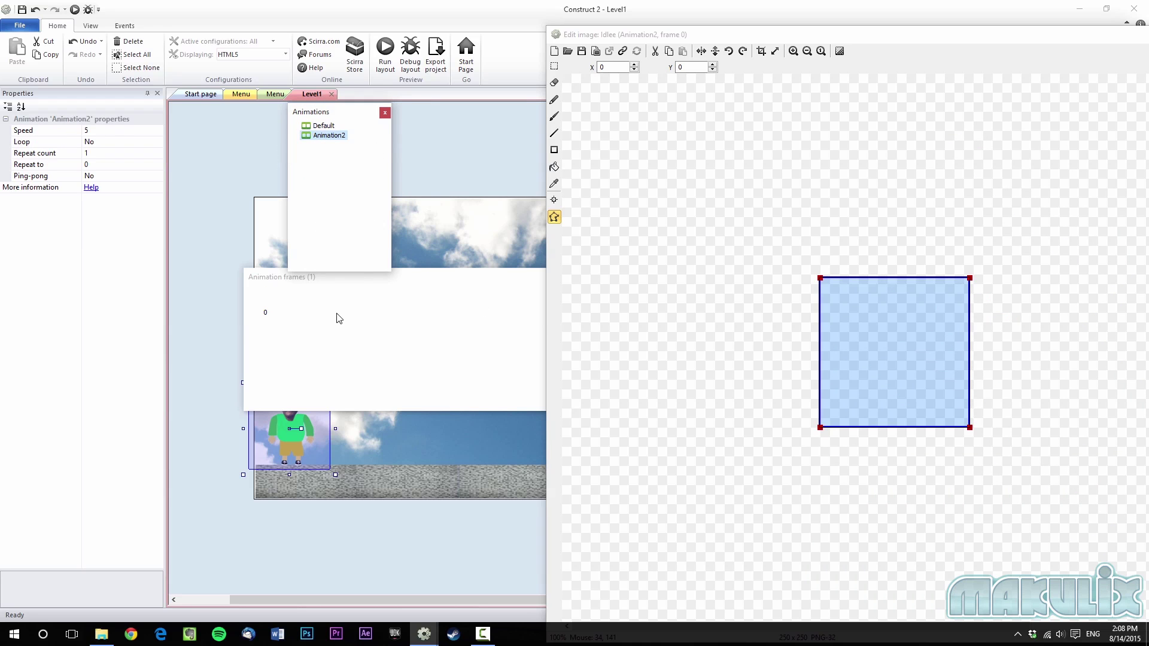
Import Eli 1.png, Eli 2.png and Eli 3.png from the desktop's Game Test folder as frames of Animation2.
right_click(315, 316)
mouse_move(359, 367)
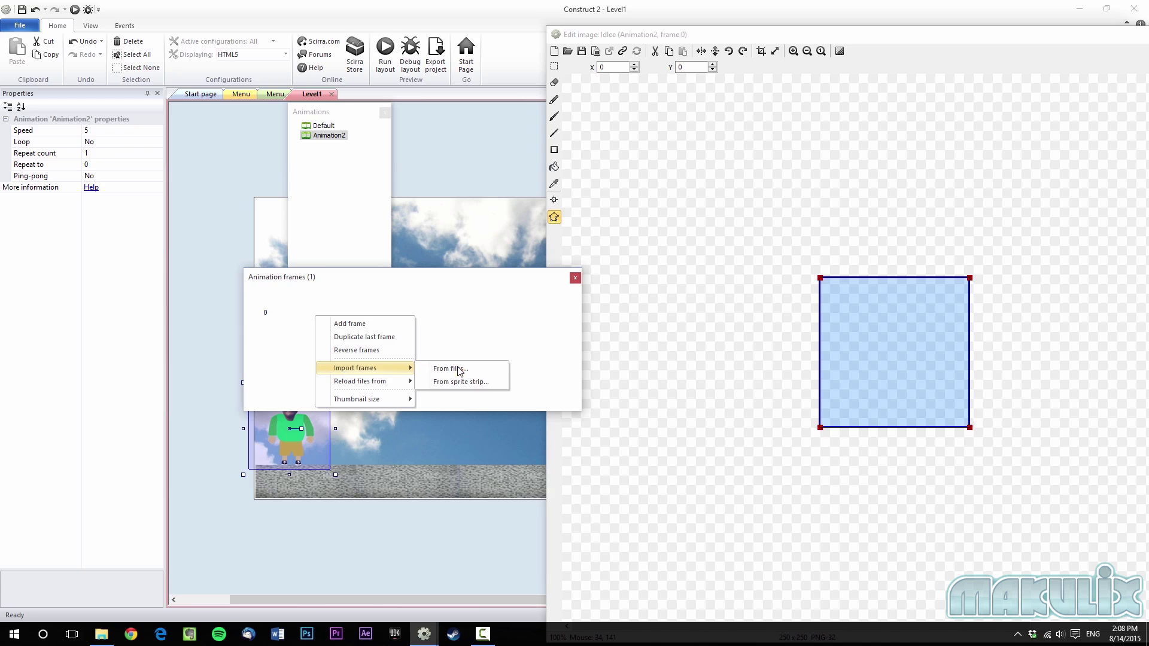
click(459, 369)
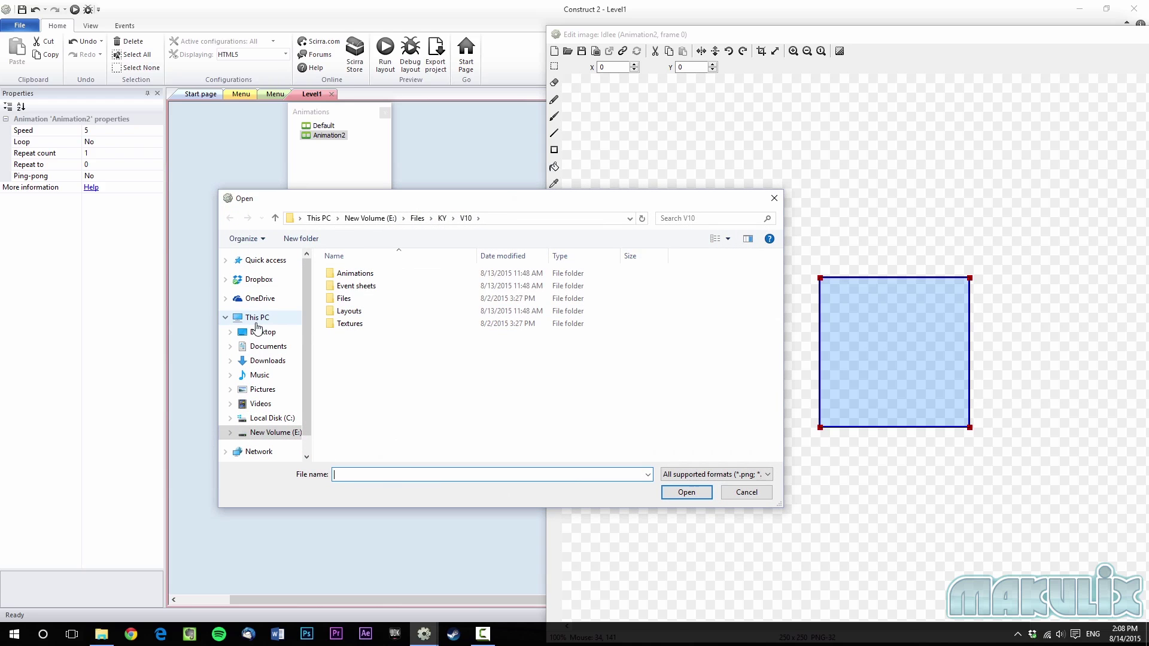
click(257, 331)
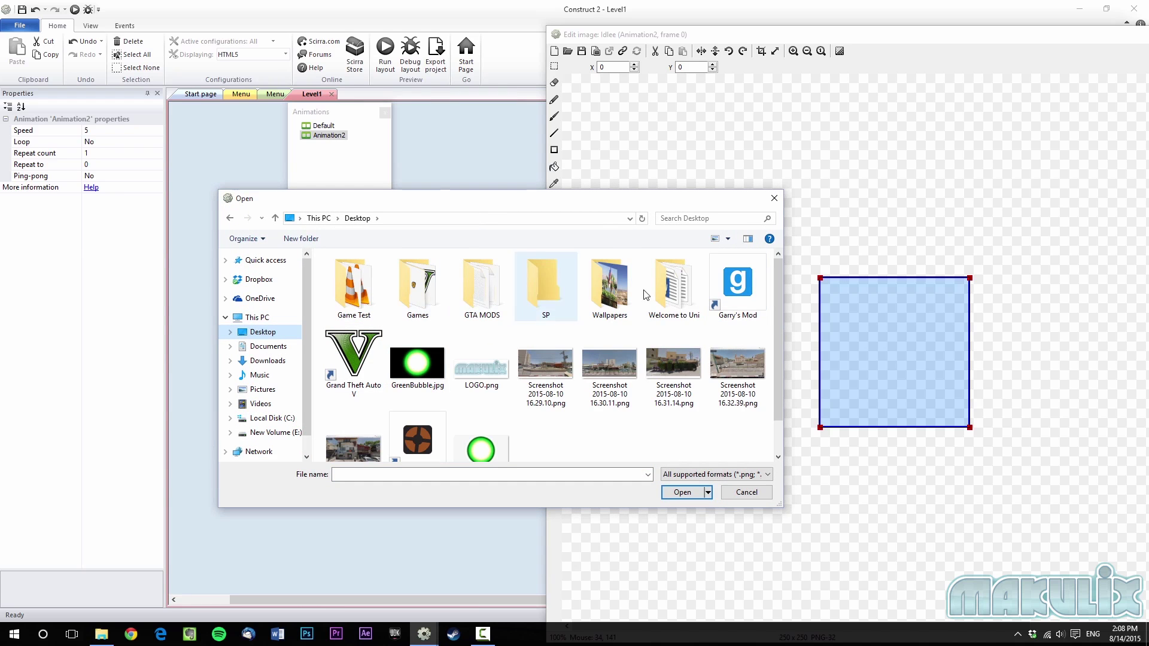
click(481, 286)
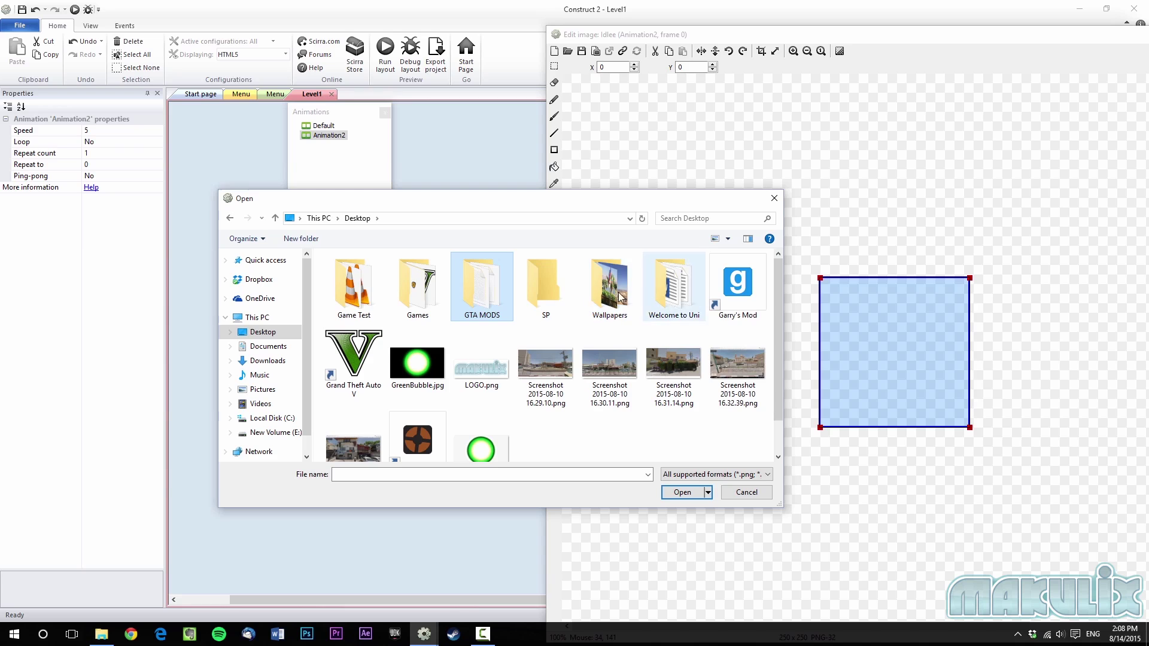
double_click(353, 286)
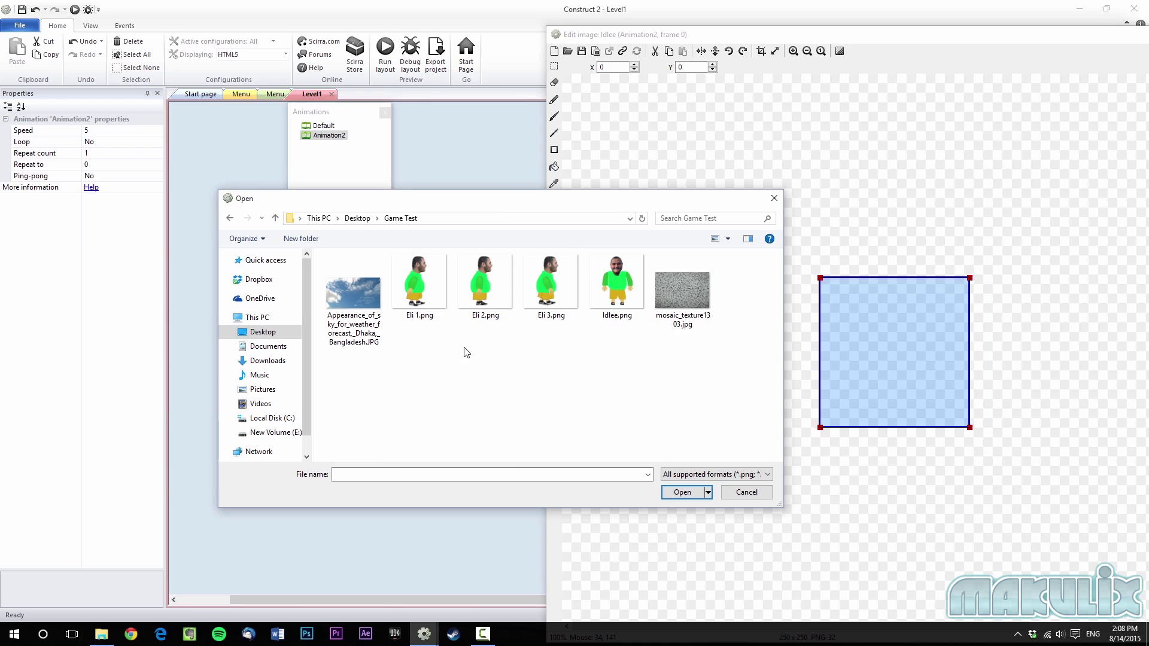
click(443, 311)
ctrl+click(547, 299)
ctrl+click(496, 303)
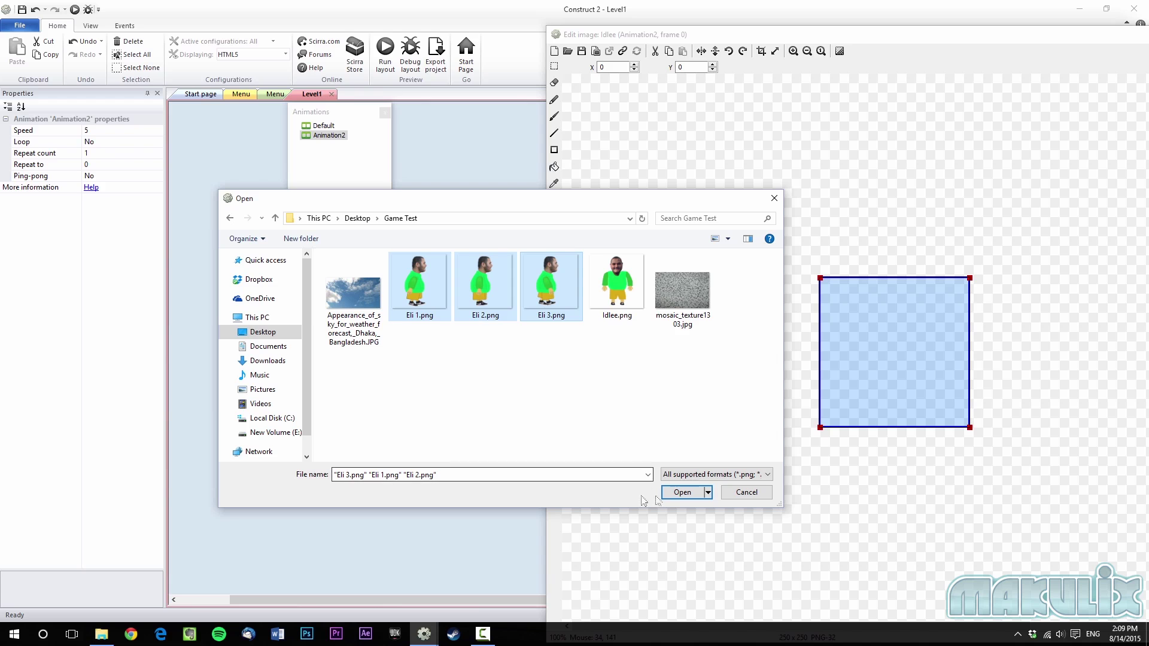
click(682, 492)
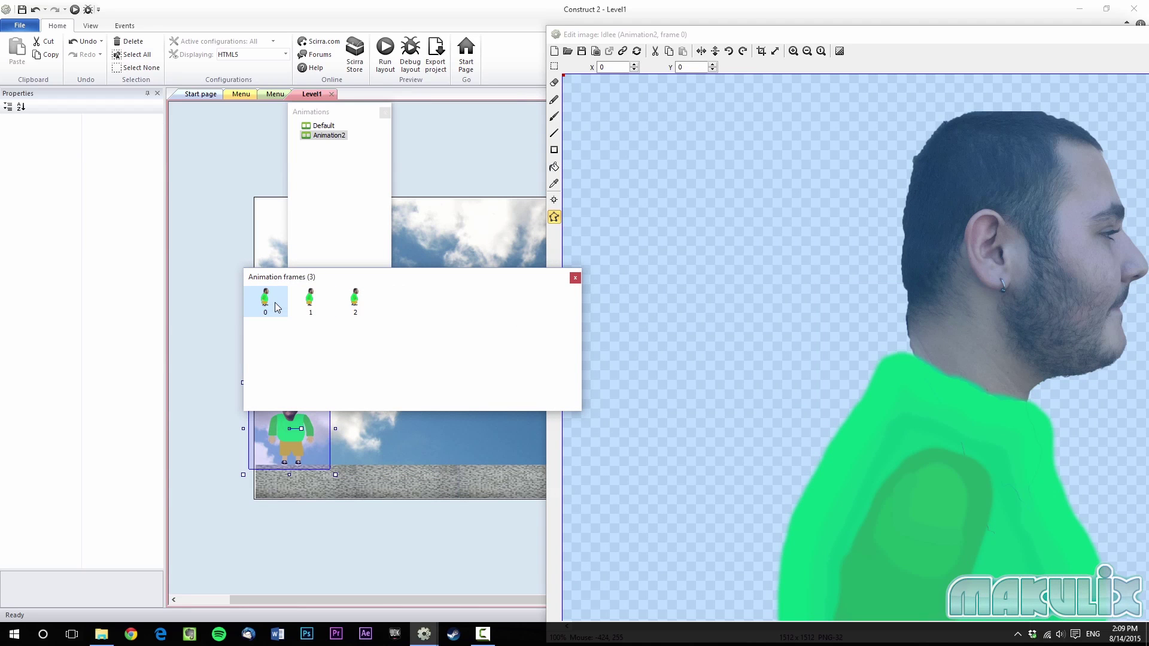
Examine the side-view walking poses in frames 0, 1 and 2 of Animation2, comparing how they follow one another.
click(278, 307)
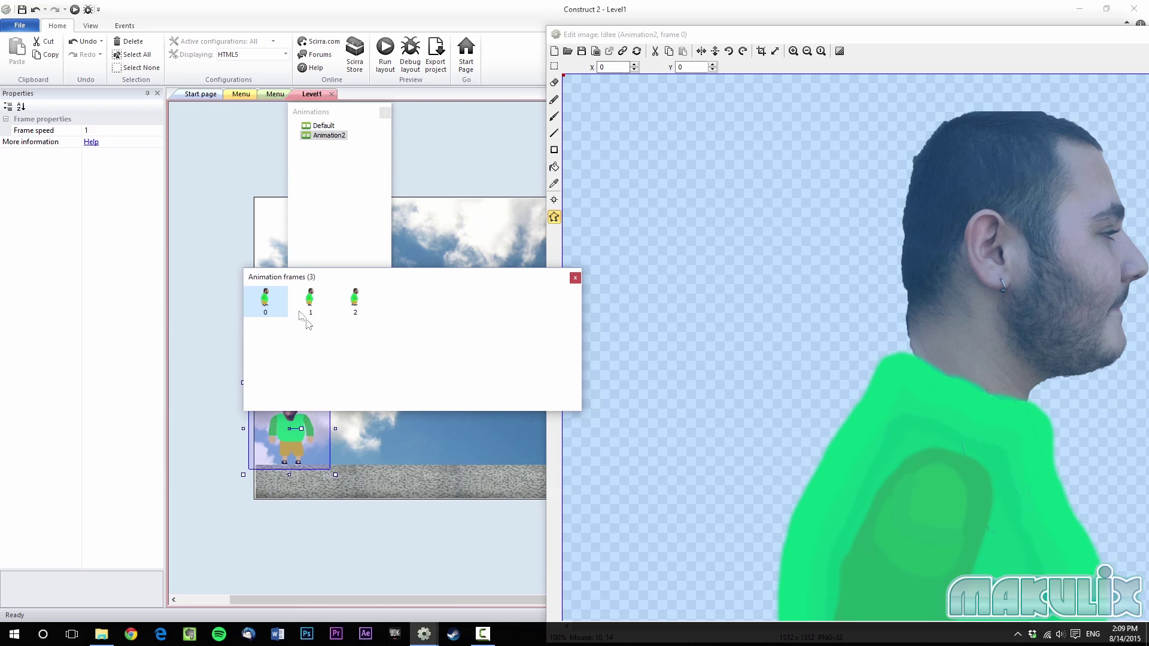
drag(706, 34, 590, 11)
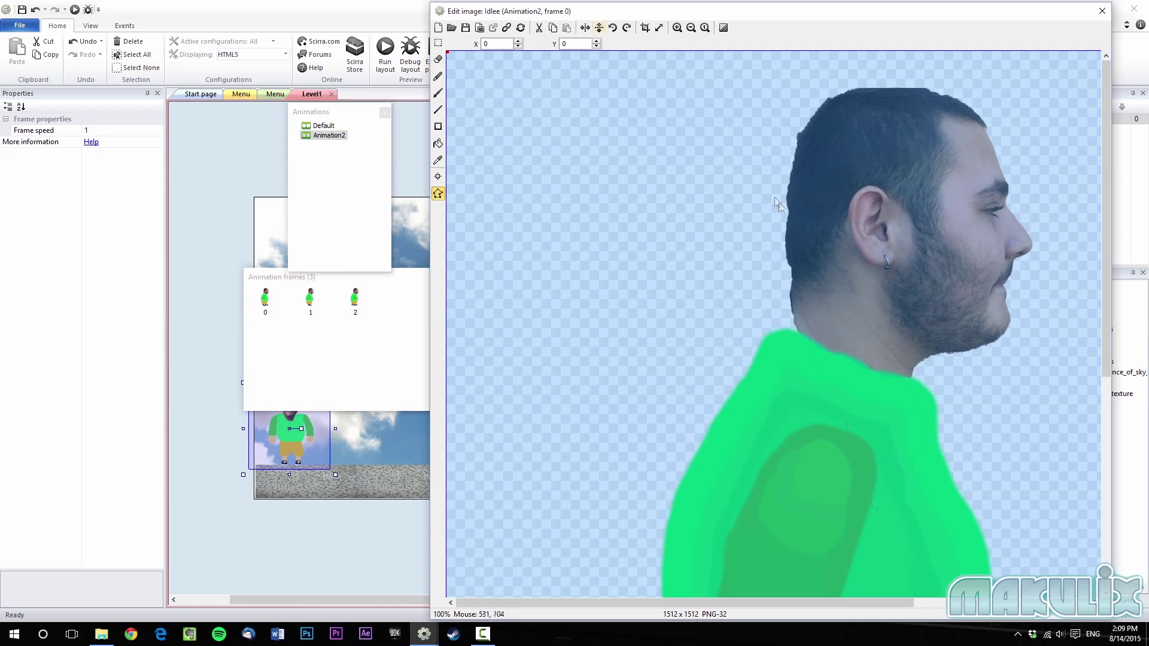
scroll(772, 210, down, 3)
scroll(680, 257, up, 1)
click(265, 299)
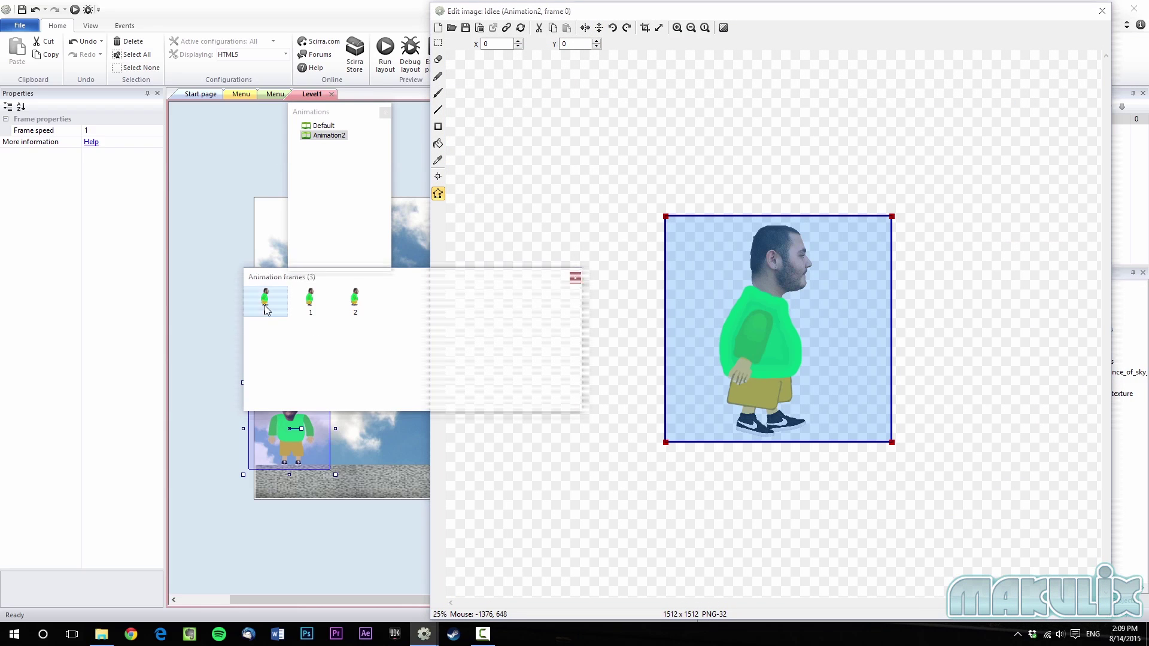
key(Right)
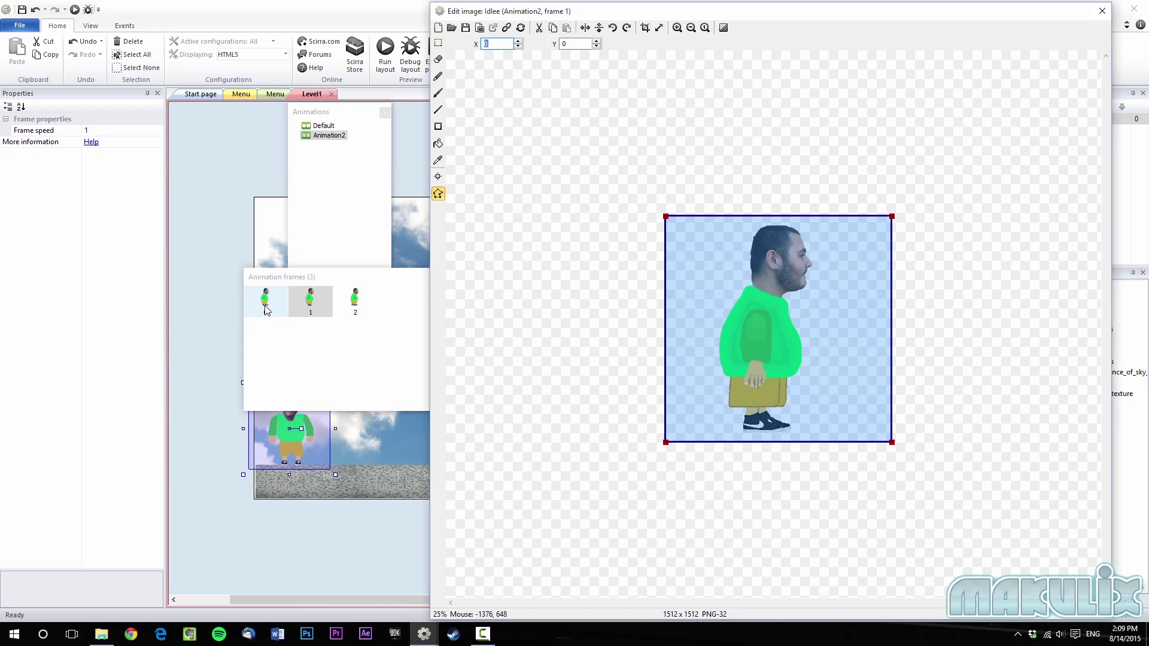
click(265, 309)
click(324, 304)
click(353, 308)
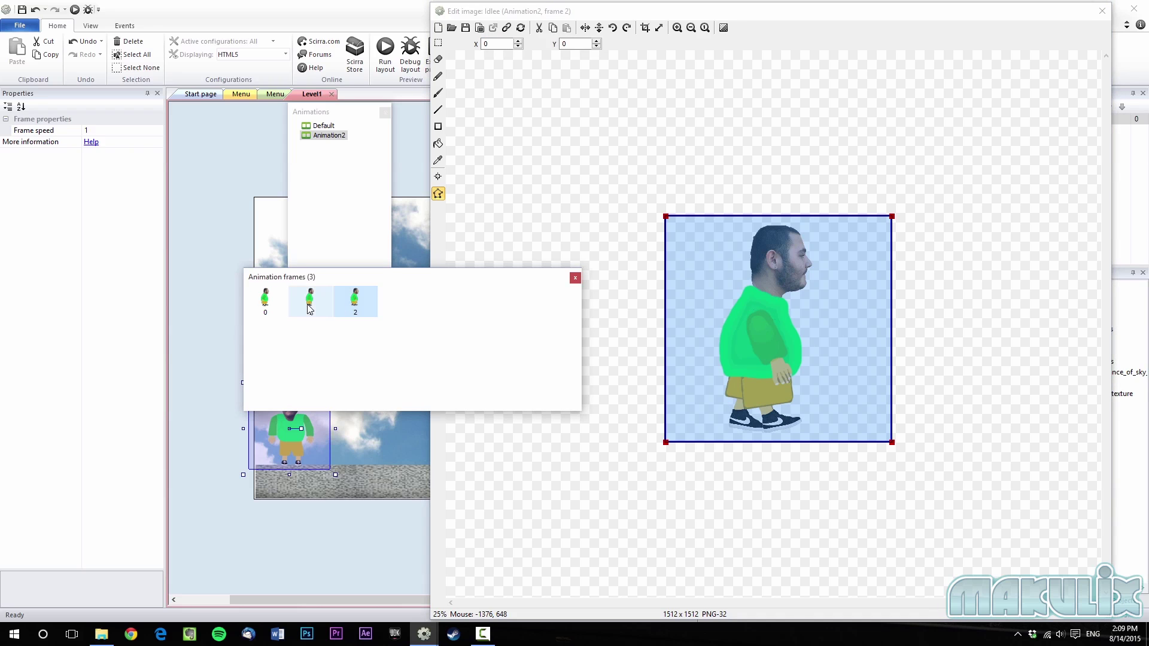
click(305, 305)
click(275, 305)
click(321, 300)
click(352, 301)
click(272, 301)
click(310, 308)
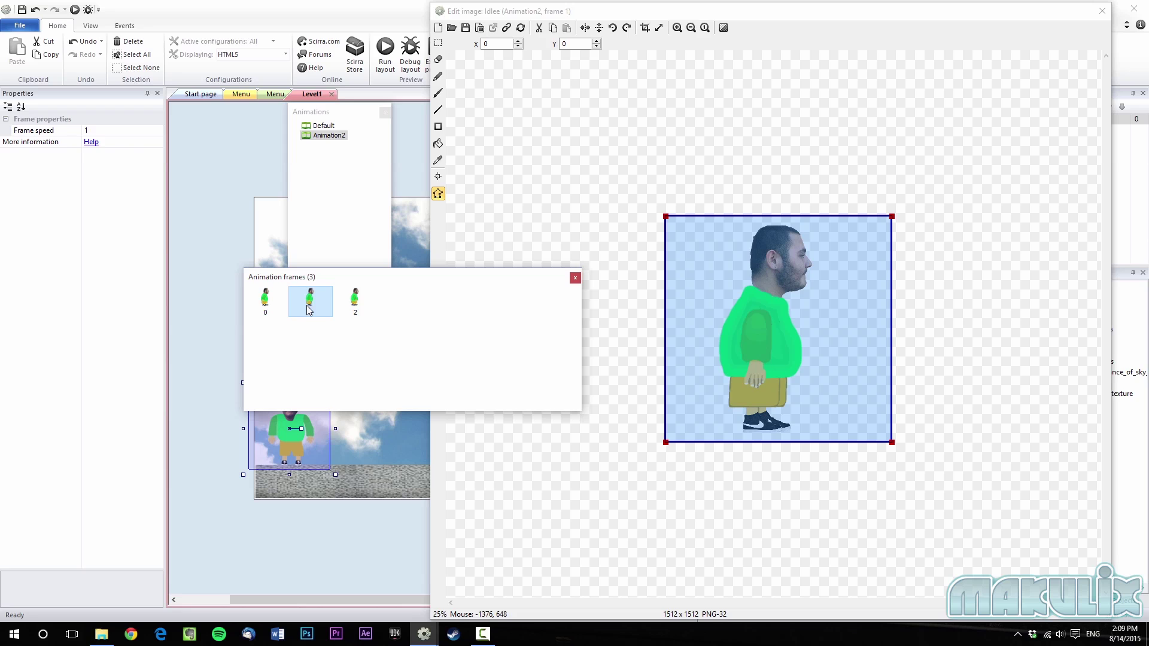
Duplicate frame 1 of Animation2, move the copy to the end of the sequence, and review the frame order.
right_click(314, 302)
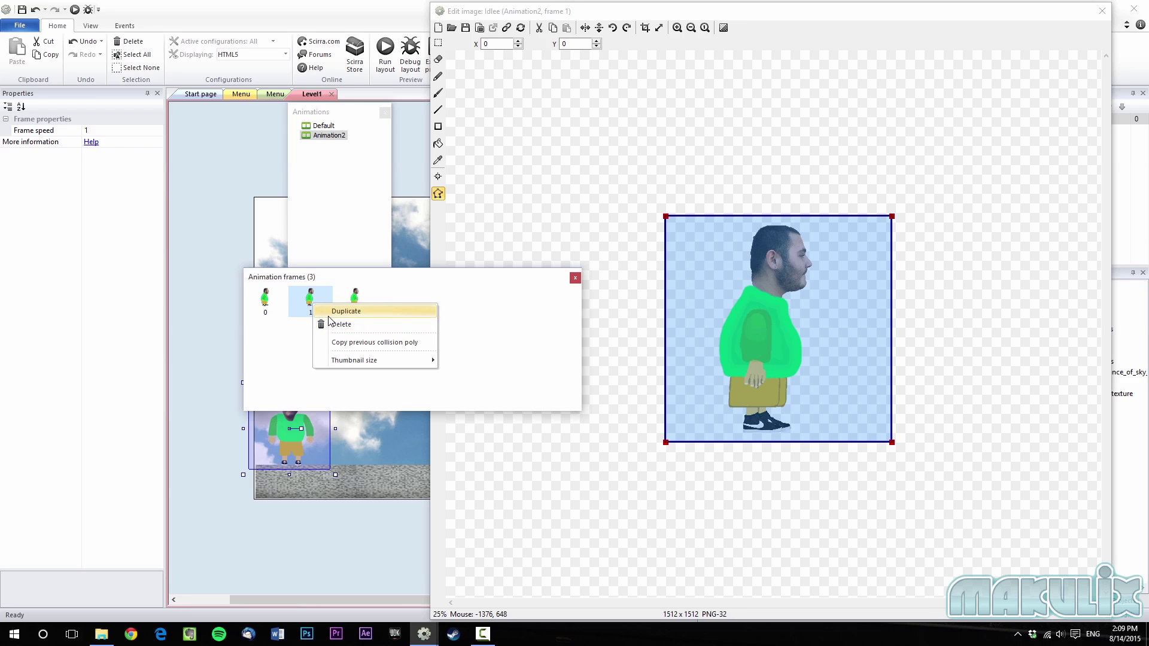
click(338, 307)
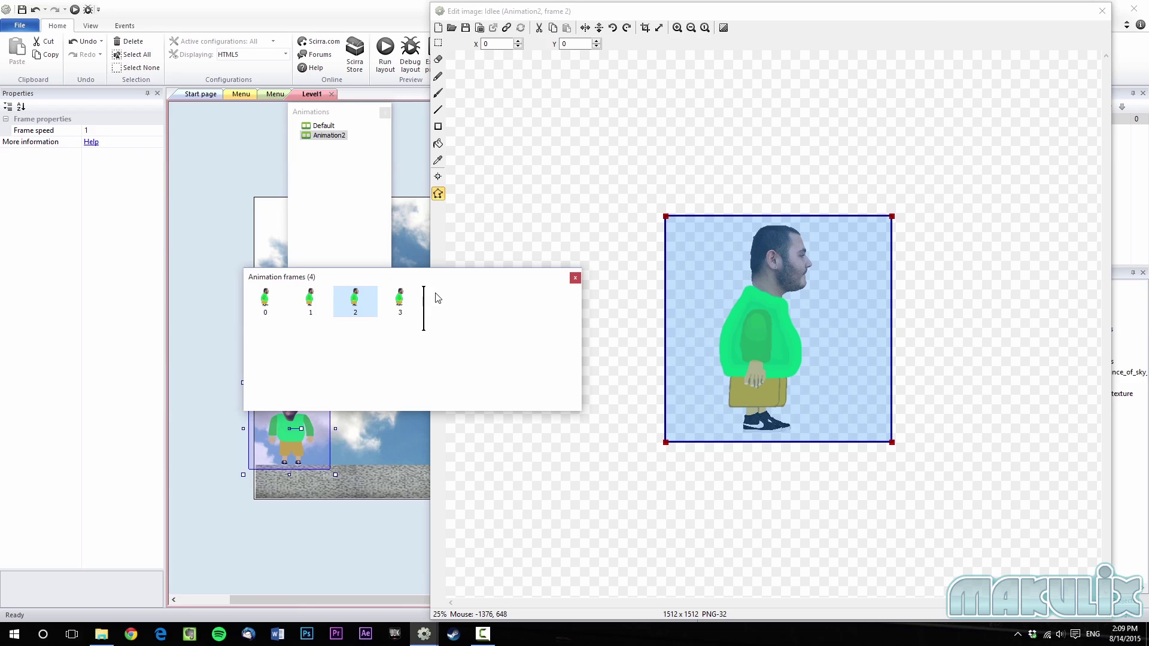
drag(436, 294, 435, 294)
click(273, 308)
click(311, 301)
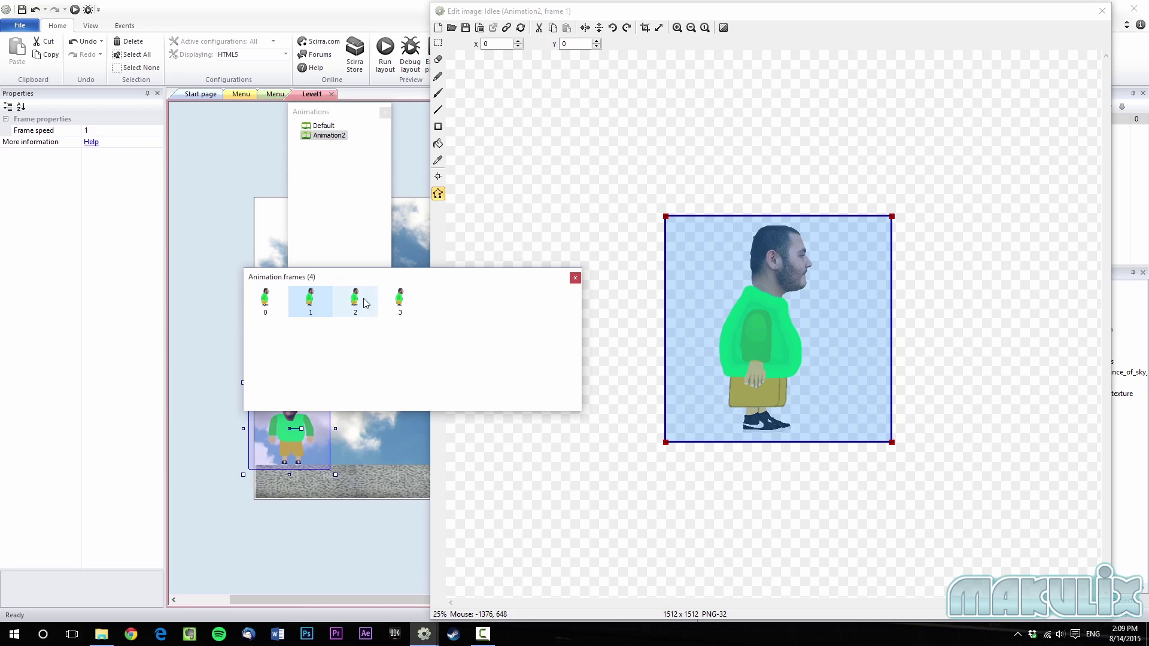
click(364, 298)
click(406, 298)
Rename the character's Animation2 as Right and set its speed to 8.
click(341, 182)
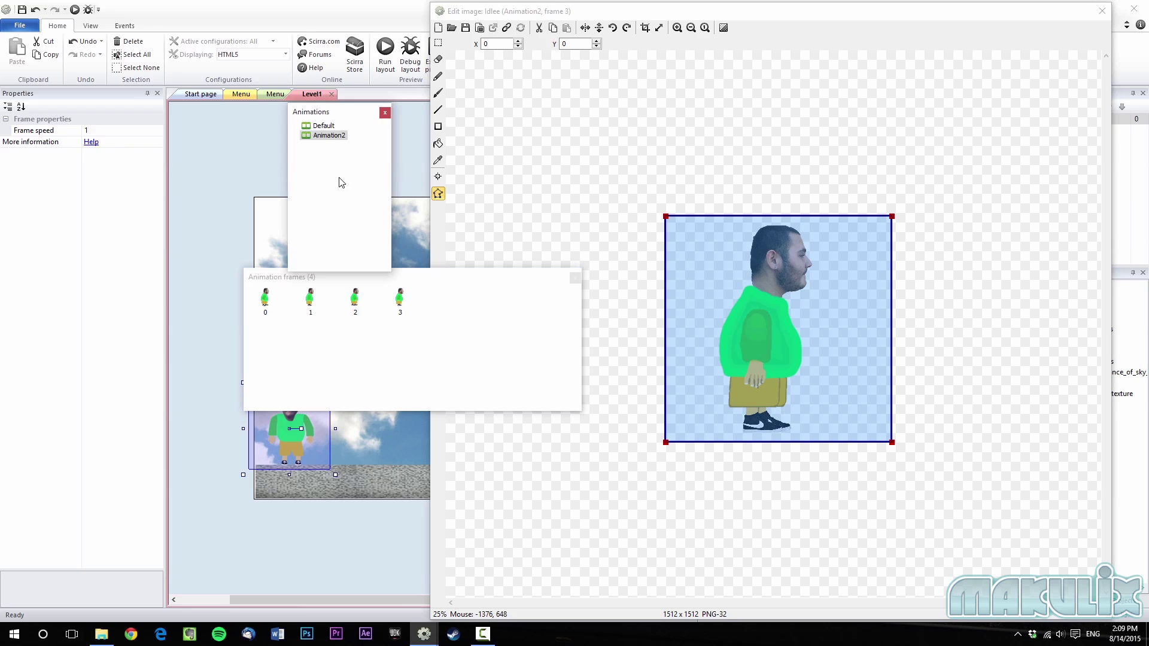
click(330, 135)
right_click(335, 136)
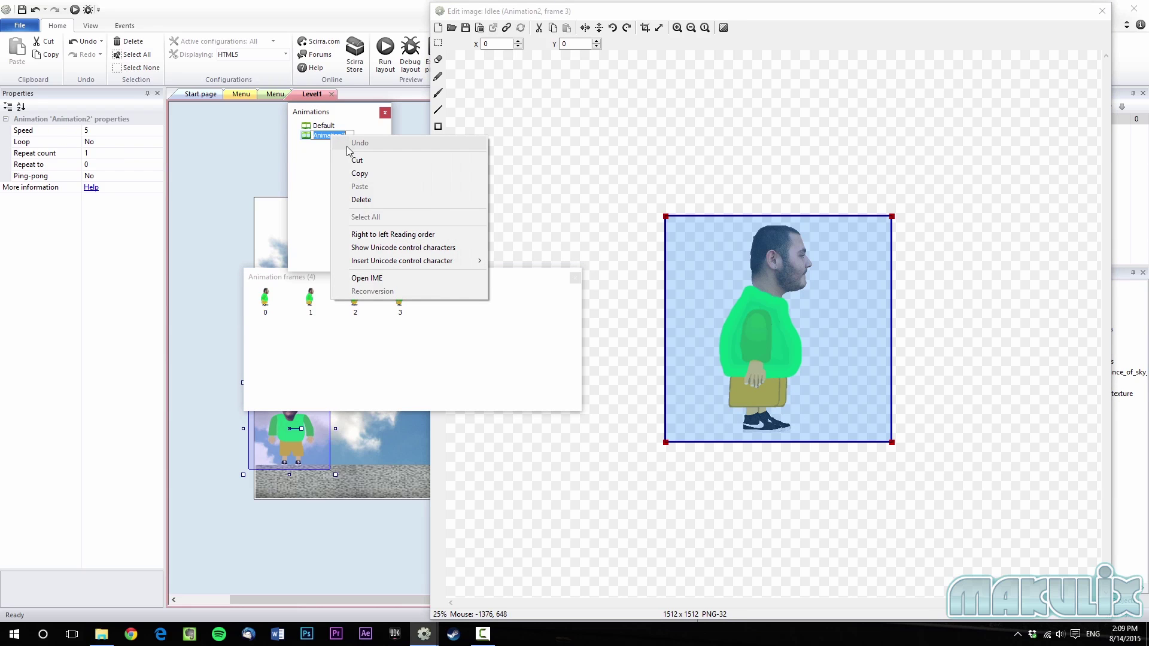
click(349, 146)
click(327, 127)
right_click(331, 135)
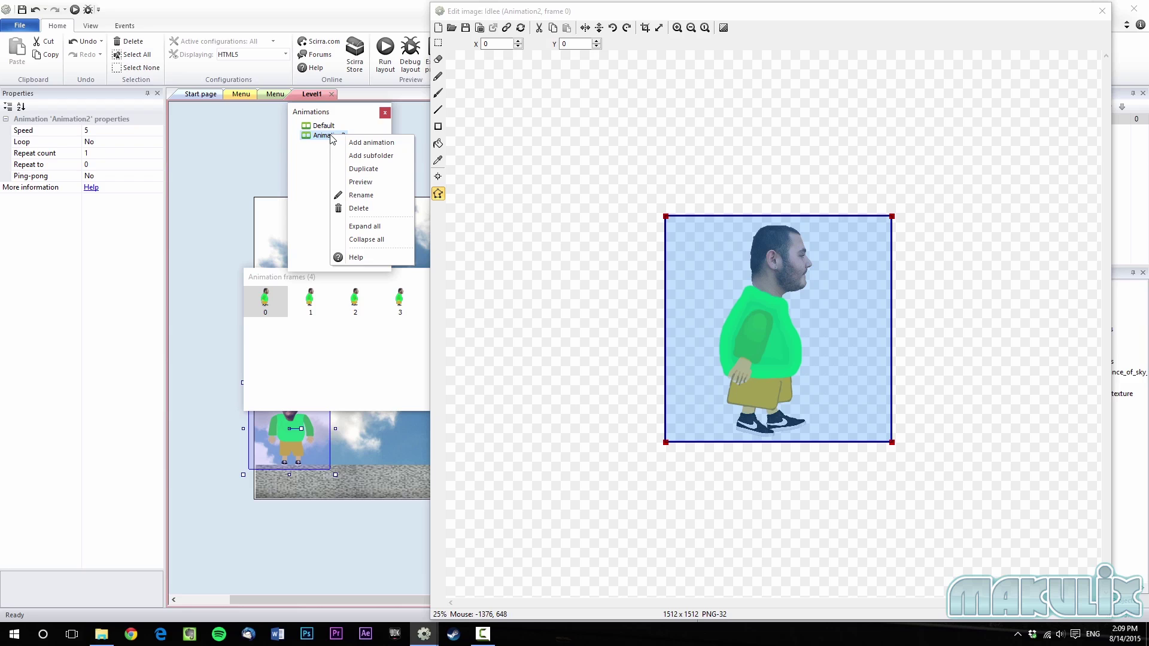
click(354, 195)
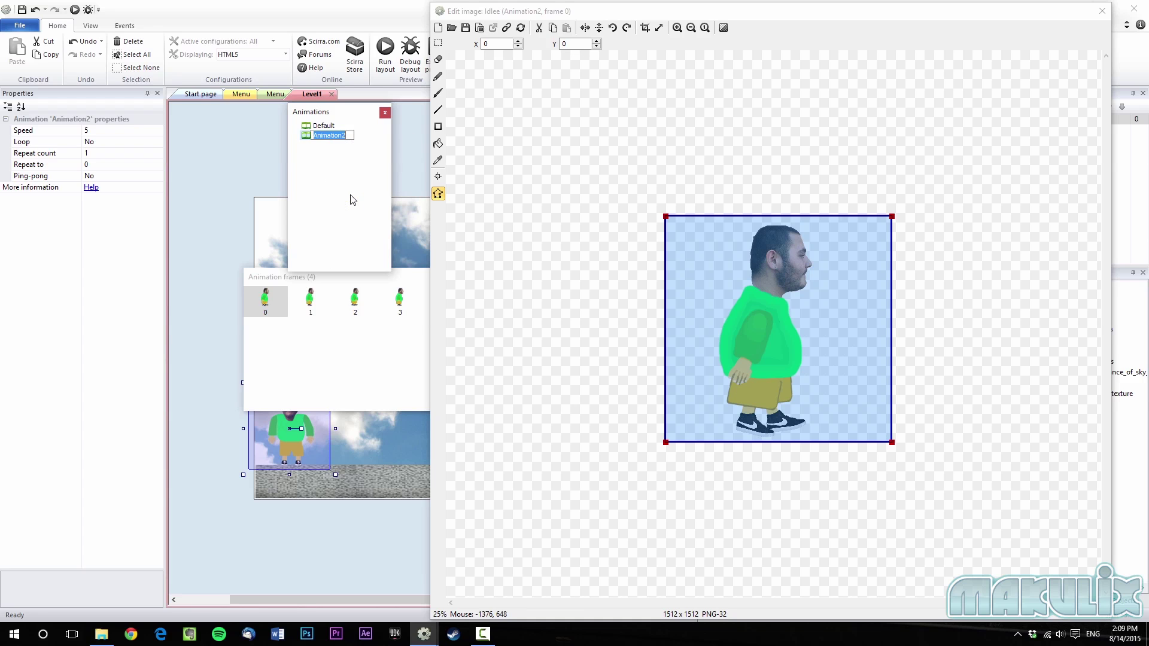
text(Right)
key(Return)
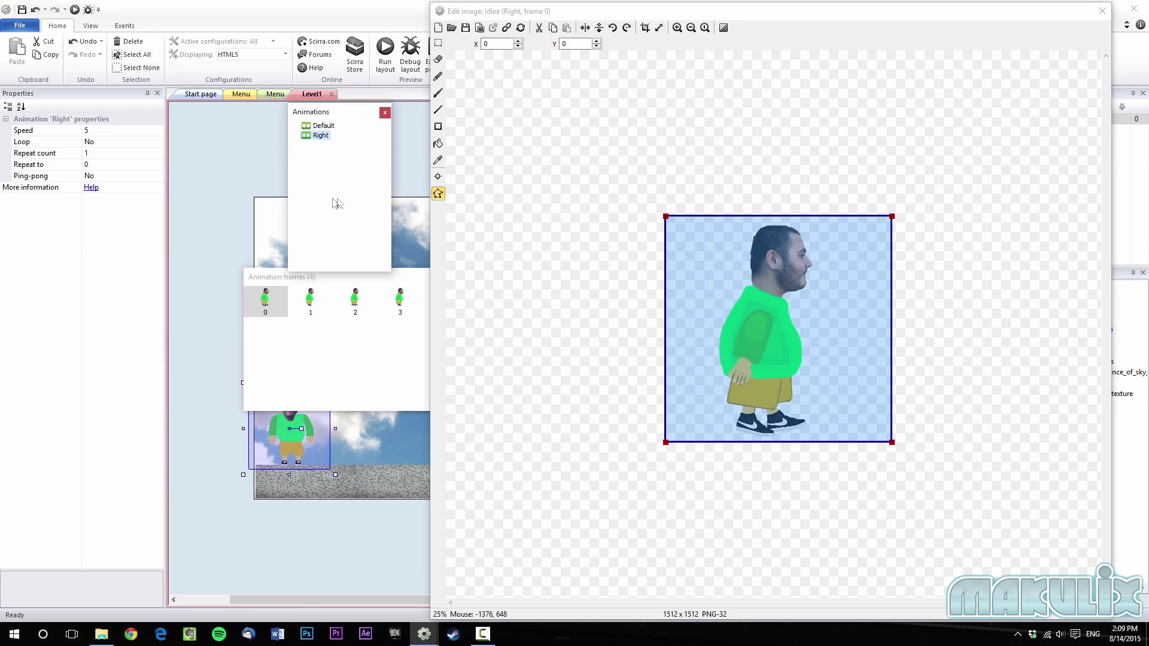
click(100, 131)
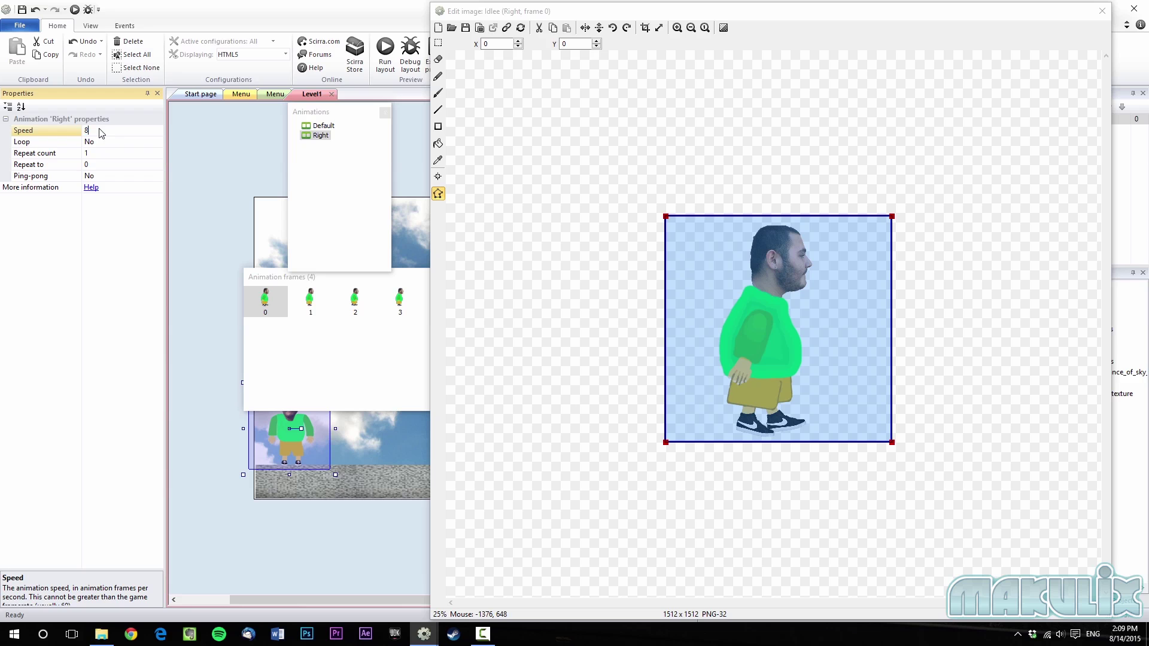
click(303, 336)
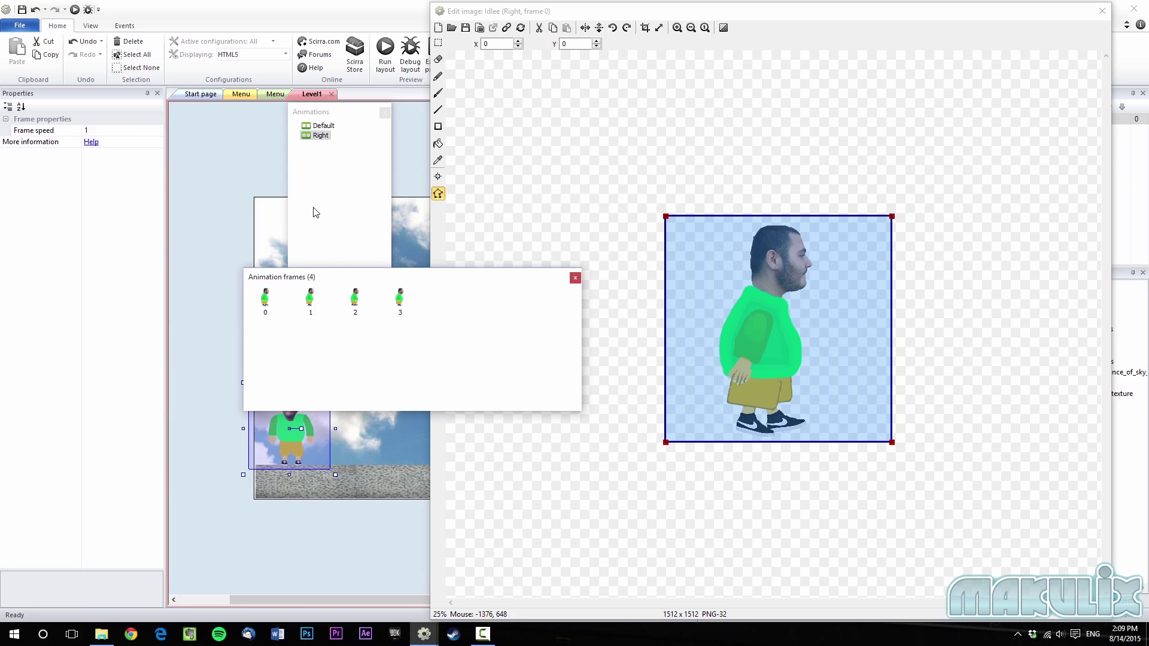
Duplicate the Right animation, name the copy Left, and select it.
right_click(312, 137)
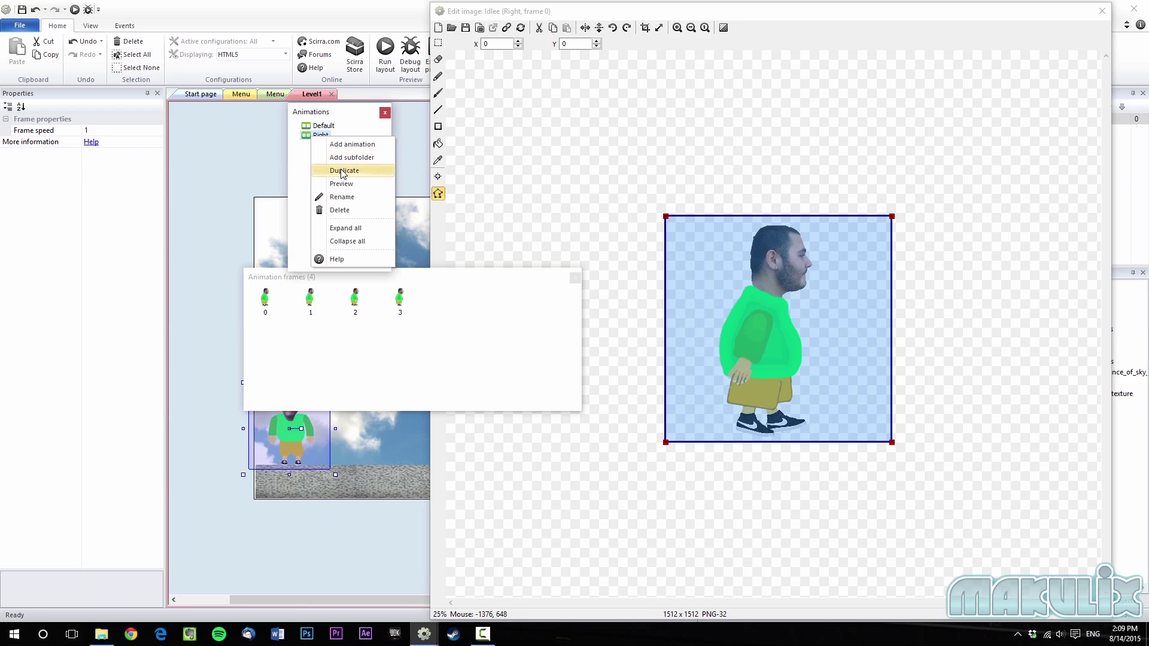
click(352, 144)
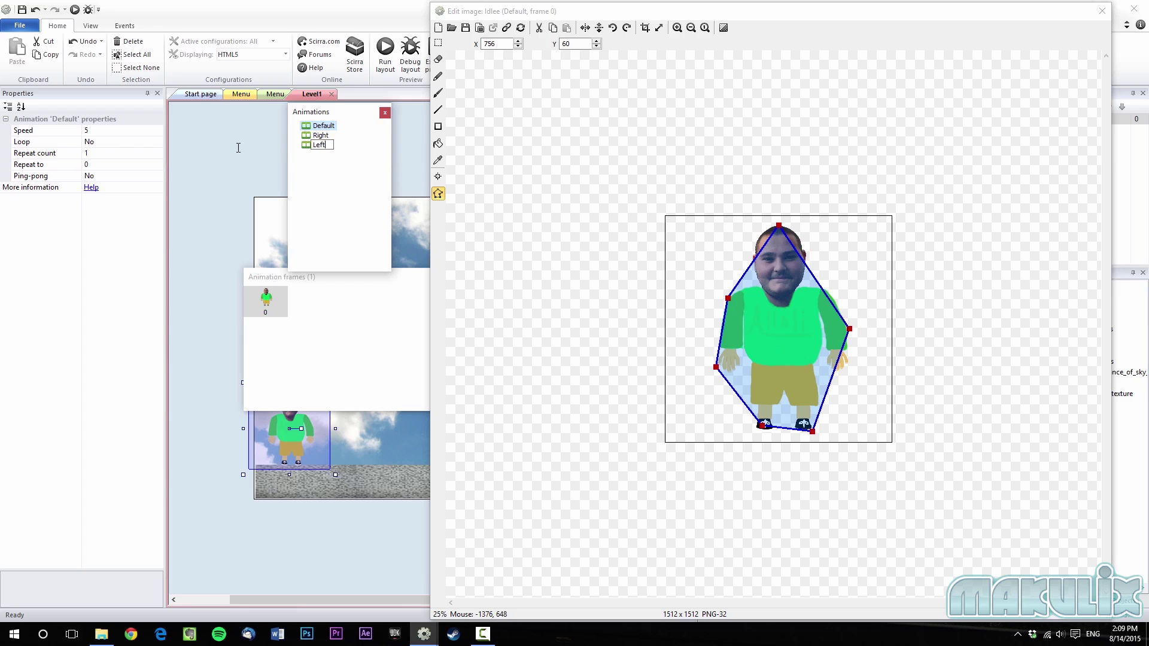
click(317, 145)
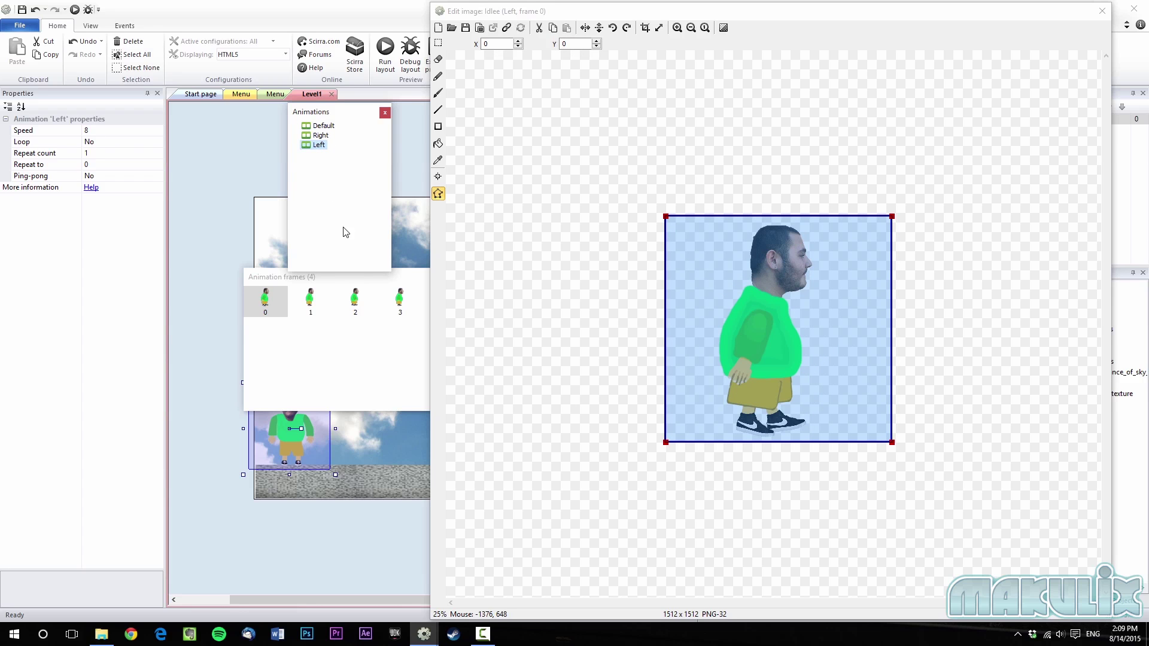
Mirror frames 0, 1, 2 and 3 of the Left animation horizontally and close the image editor.
click(265, 299)
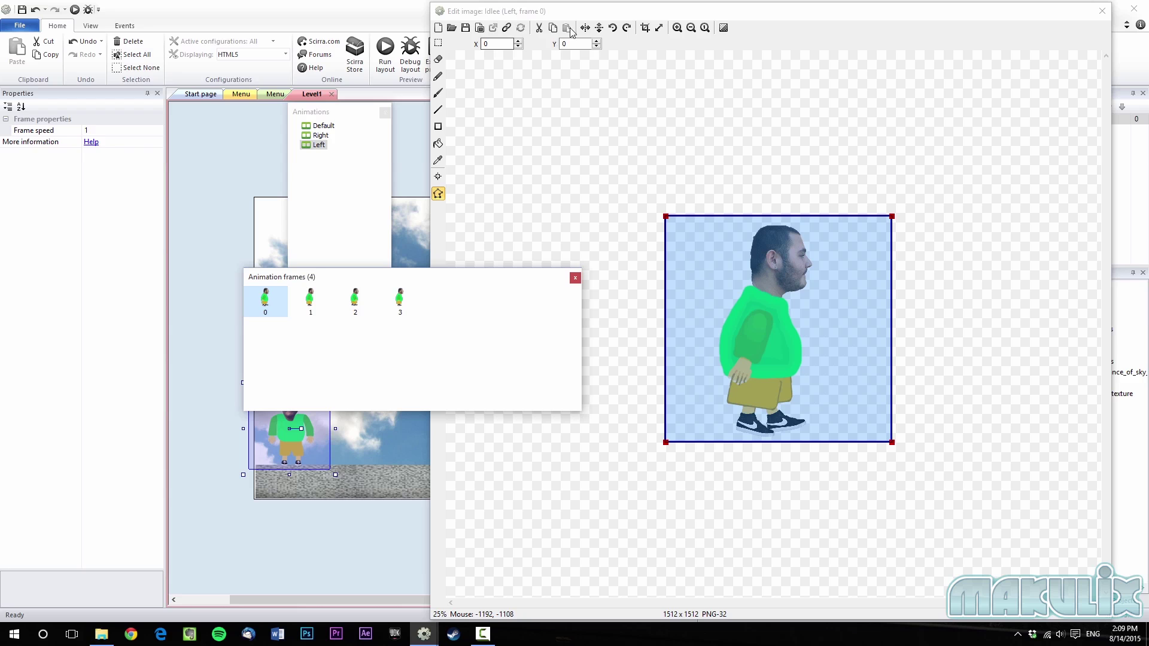
click(588, 29)
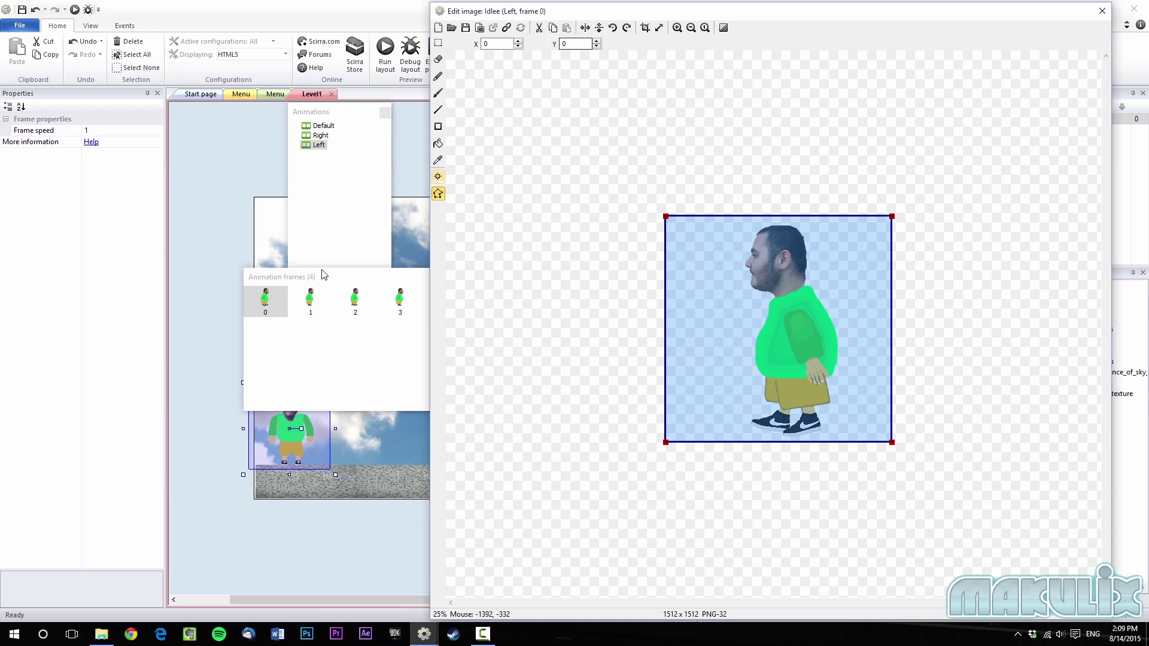
click(310, 299)
click(585, 28)
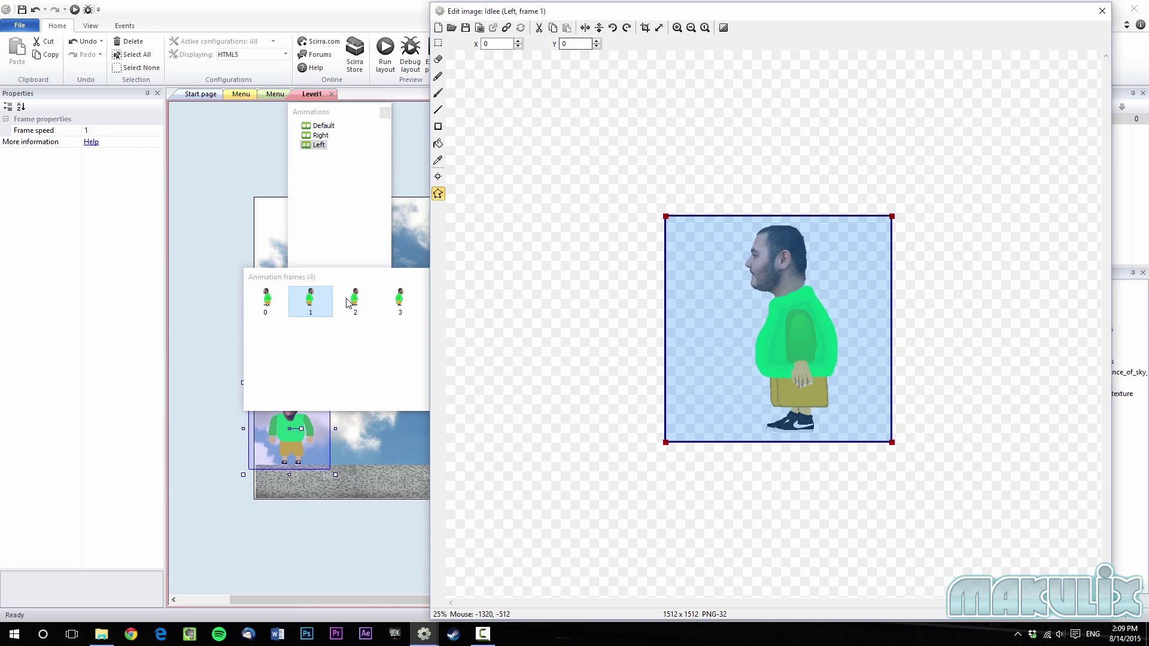
click(355, 299)
click(585, 28)
click(399, 299)
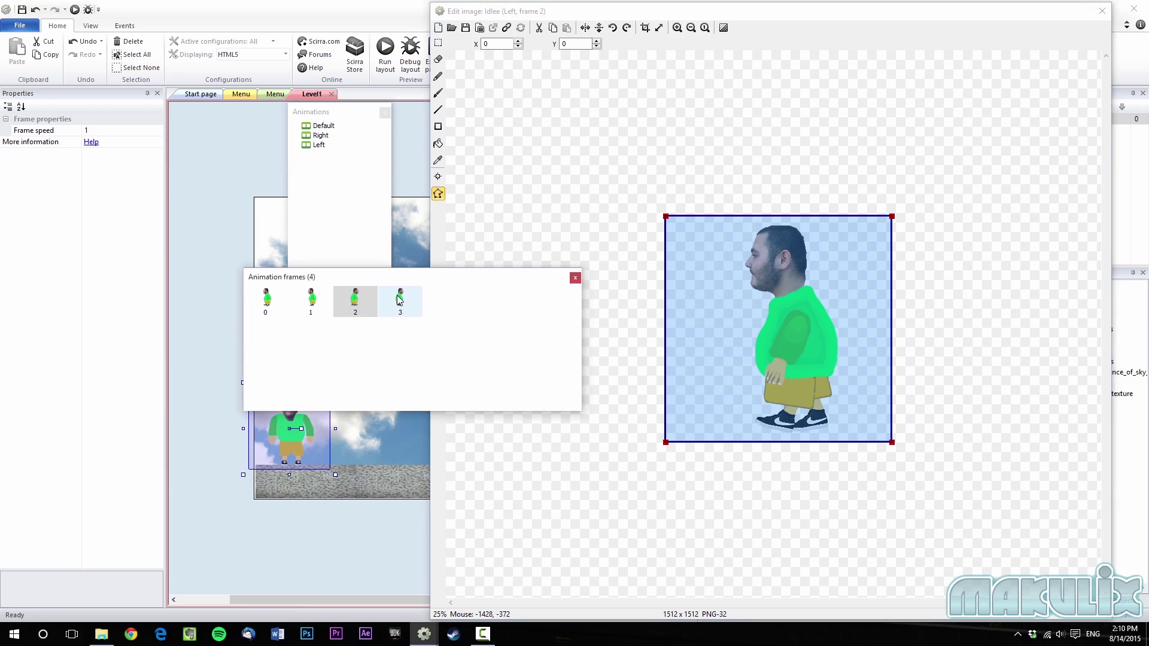
click(584, 28)
click(411, 356)
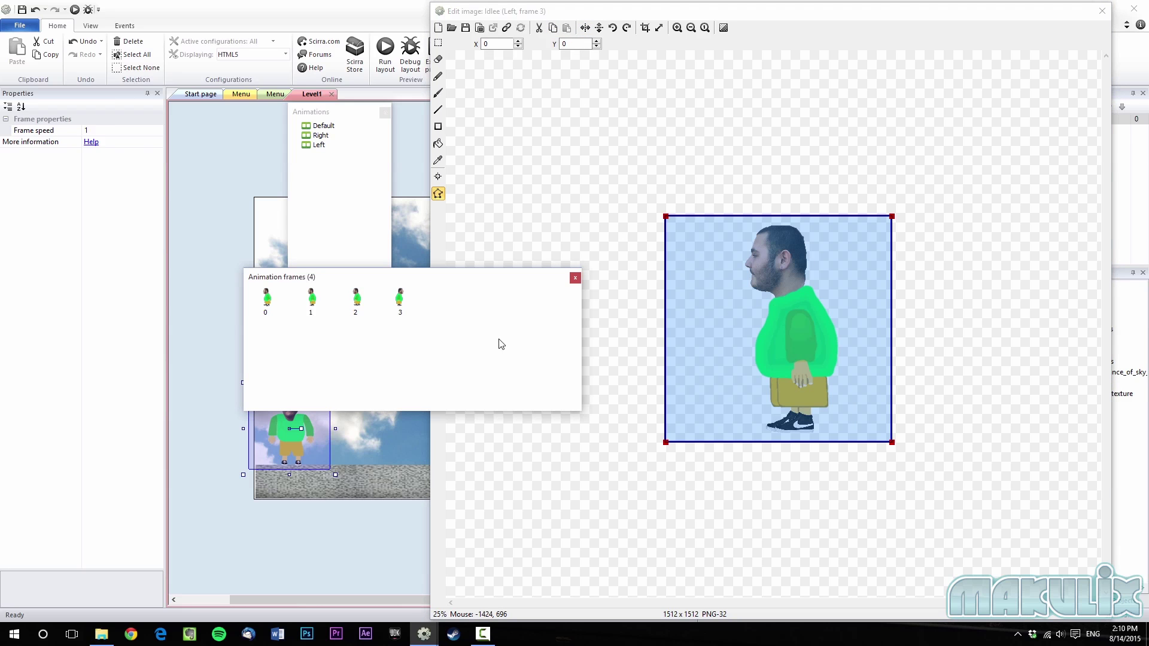
click(267, 299)
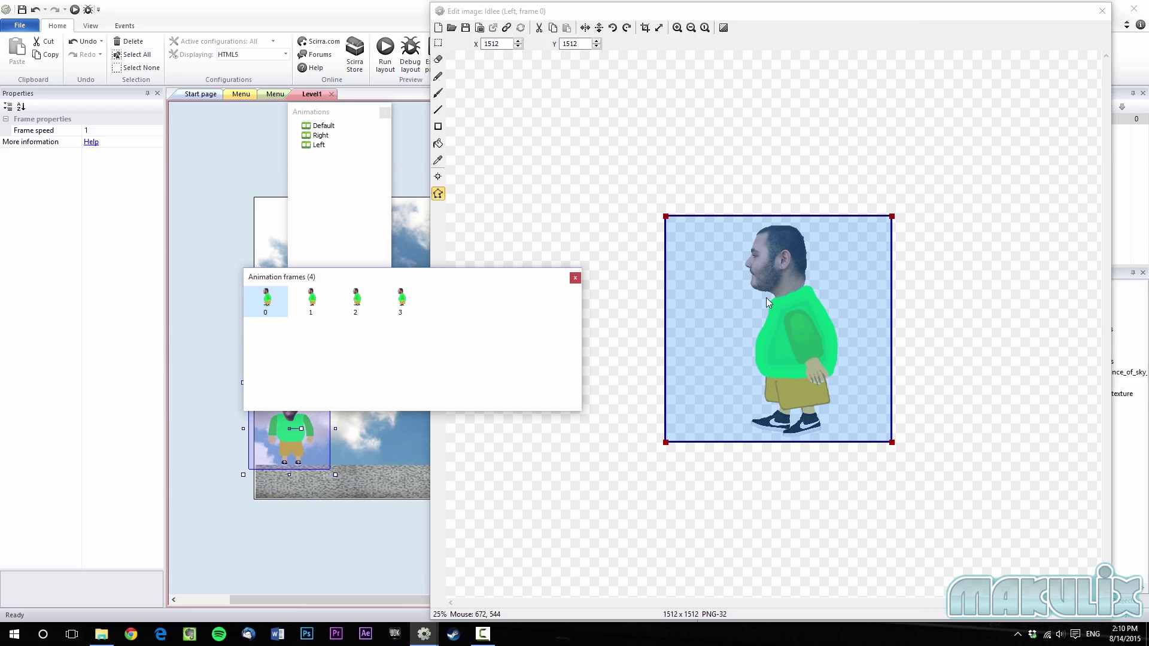
click(1103, 11)
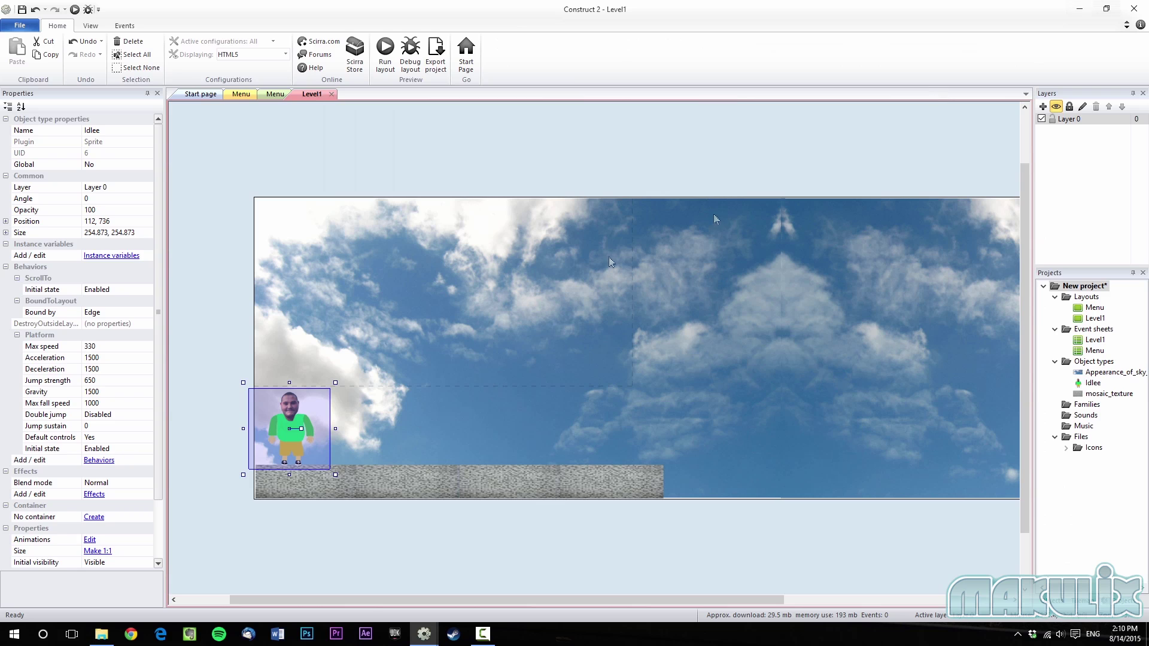
Move the character sprite in the Level1 layout to position 128, 736.
click(333, 547)
click(294, 446)
drag(294, 439, 299, 439)
Set Loop to Yes for the character's Left and Right animations, closing the image editor when done.
double_click(300, 439)
click(318, 145)
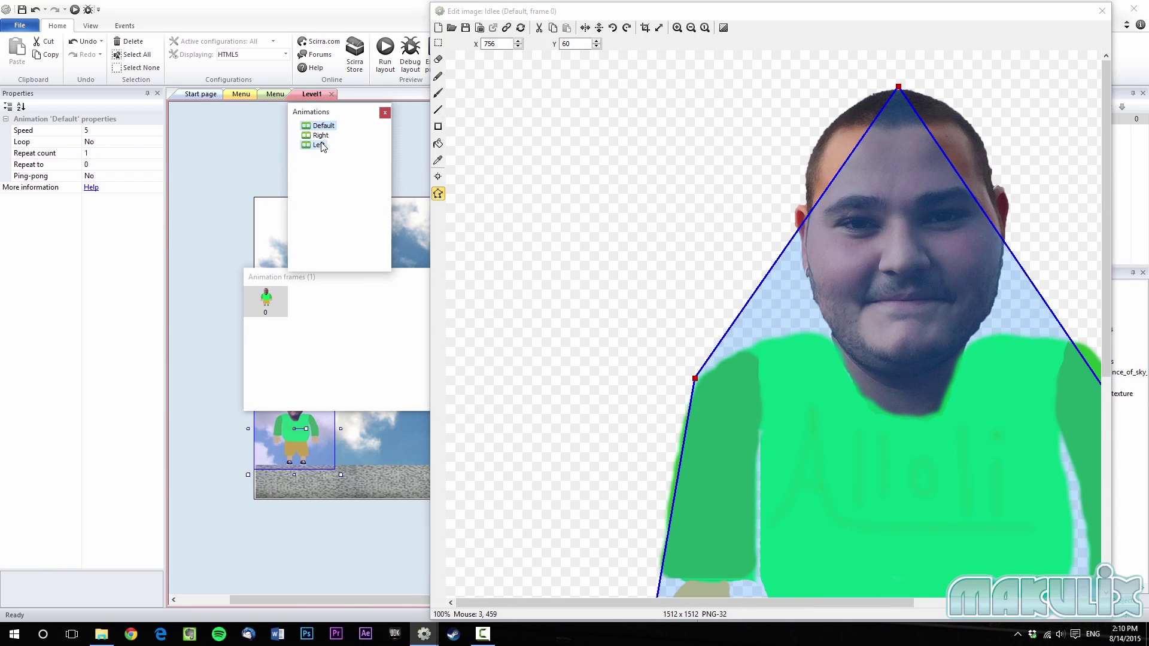
click(103, 142)
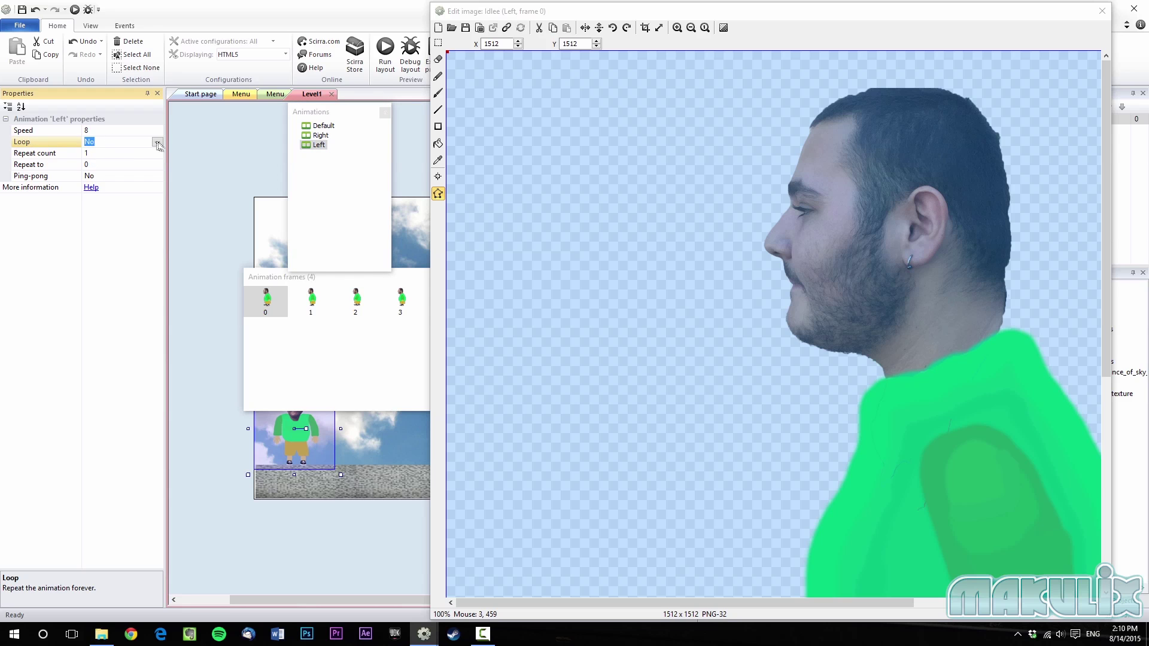
click(158, 142)
click(321, 135)
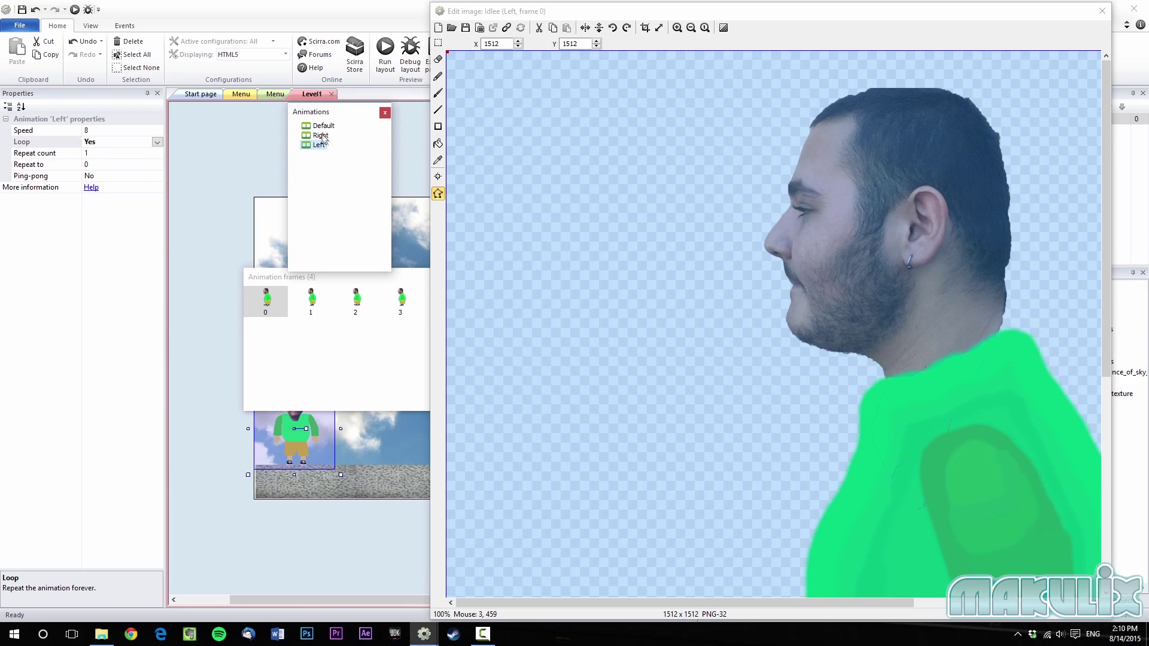
click(135, 142)
click(158, 142)
click(120, 162)
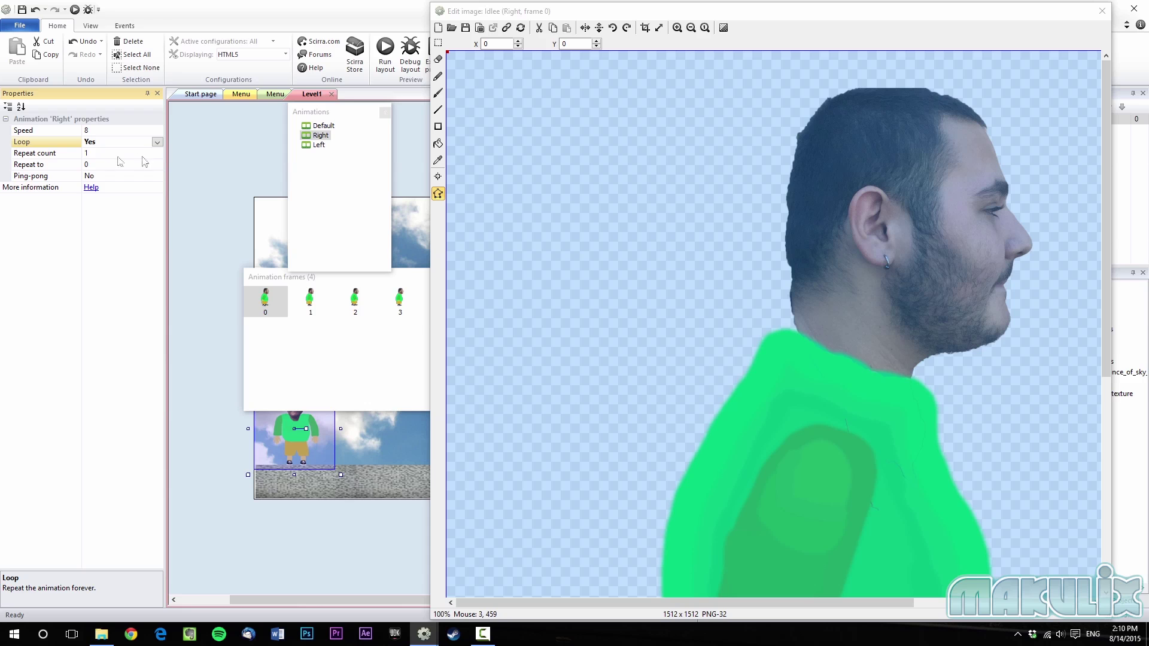
click(1101, 11)
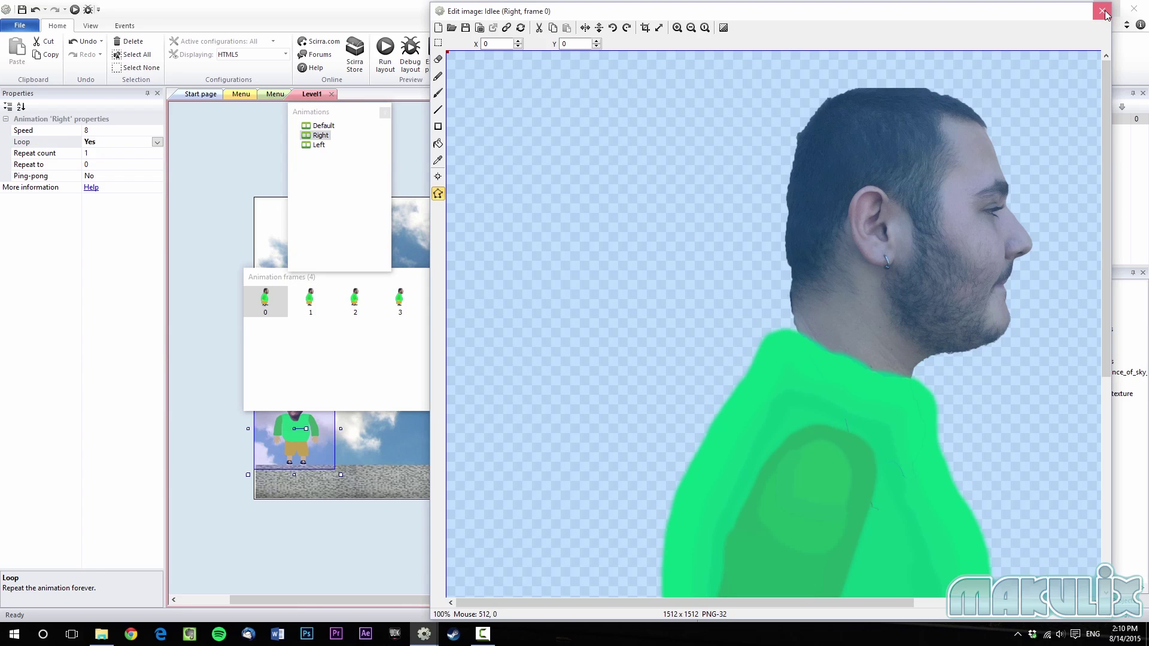
click(458, 529)
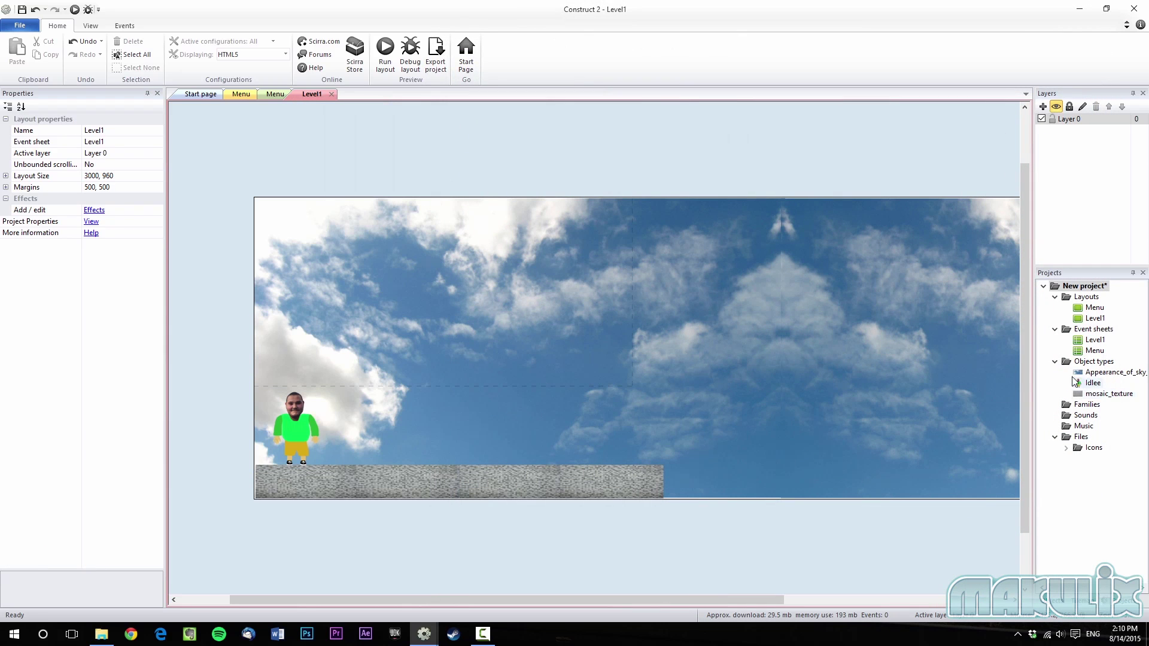
click(296, 426)
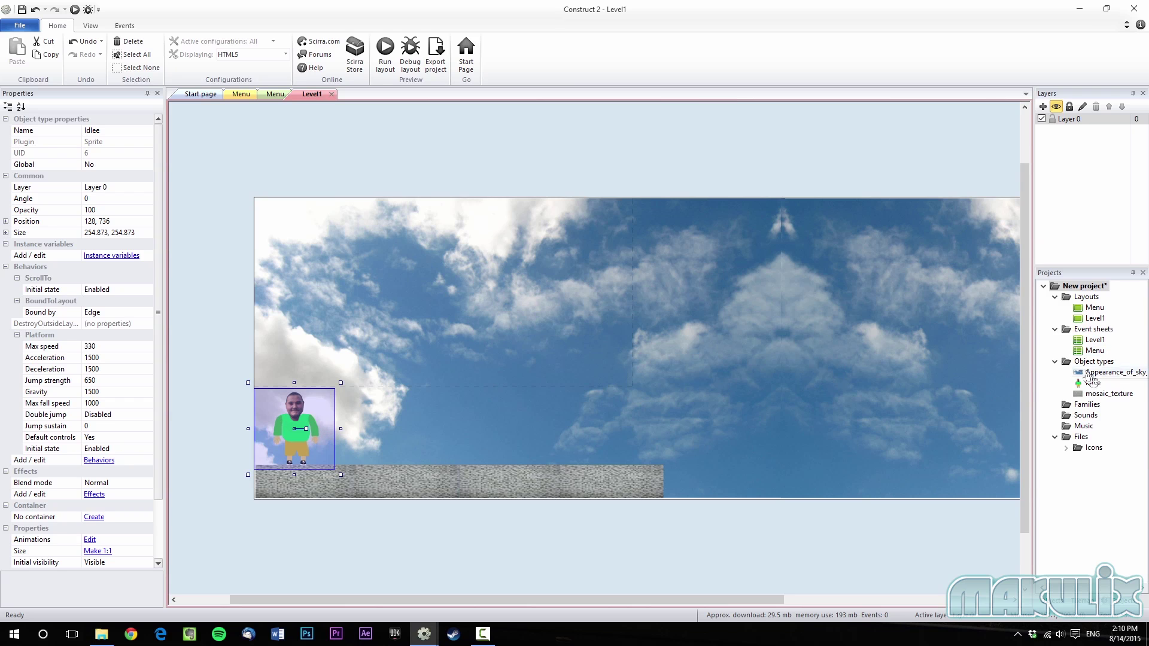
double_click(1096, 340)
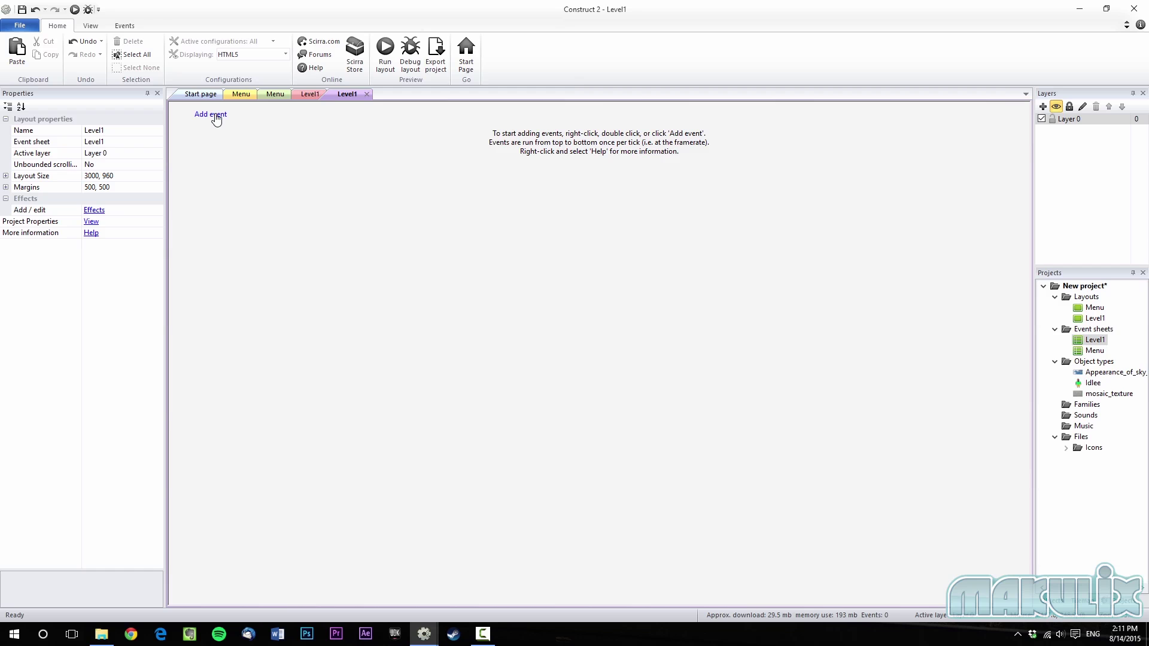
click(211, 114)
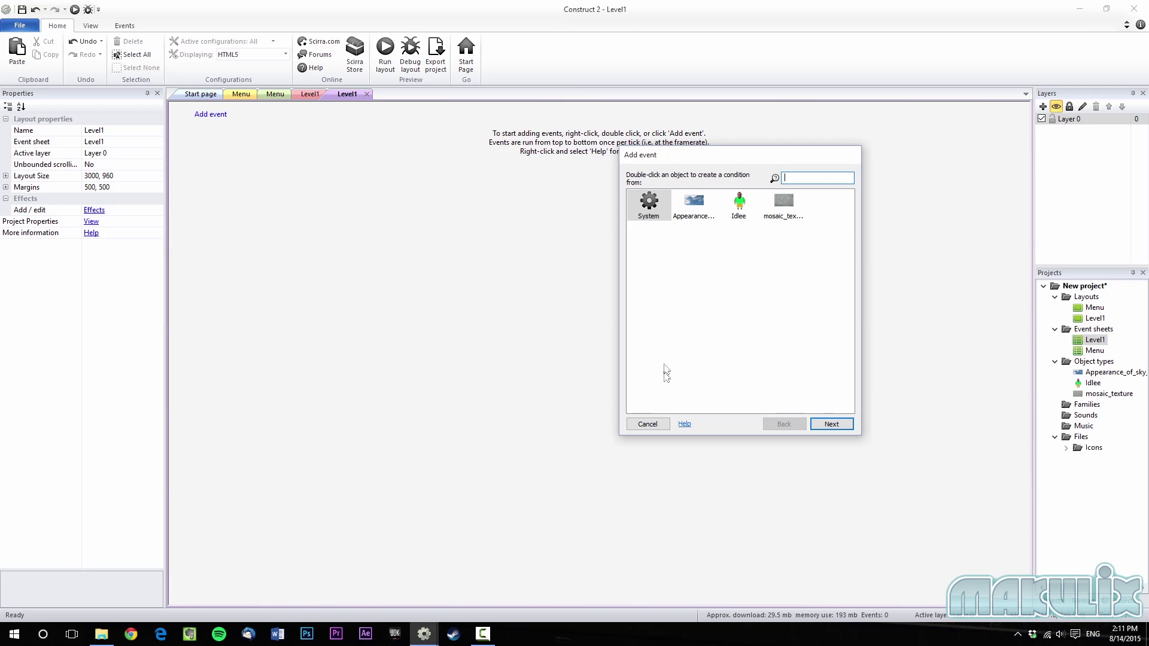
click(647, 424)
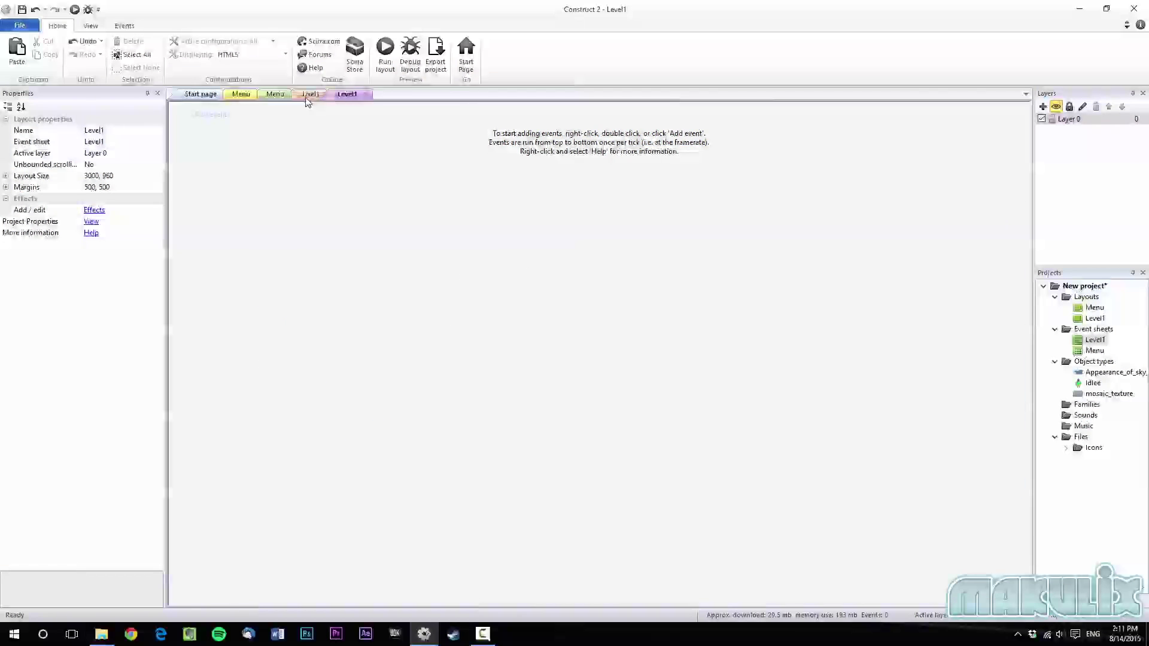
click(310, 94)
double_click(333, 269)
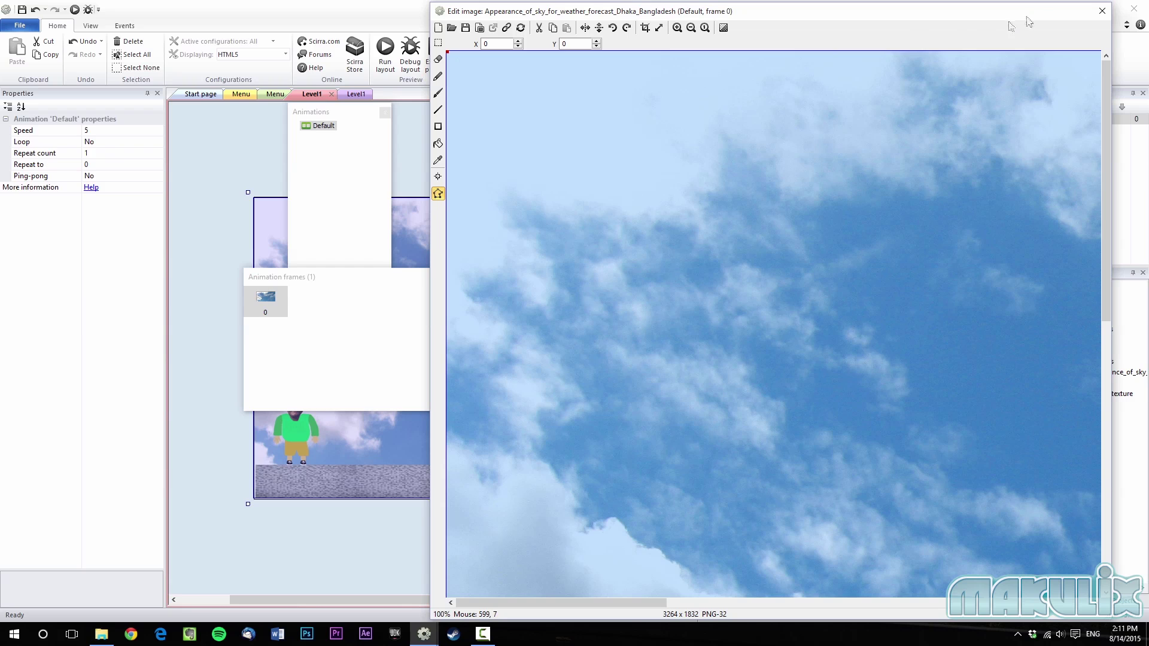
click(1101, 10)
click(521, 146)
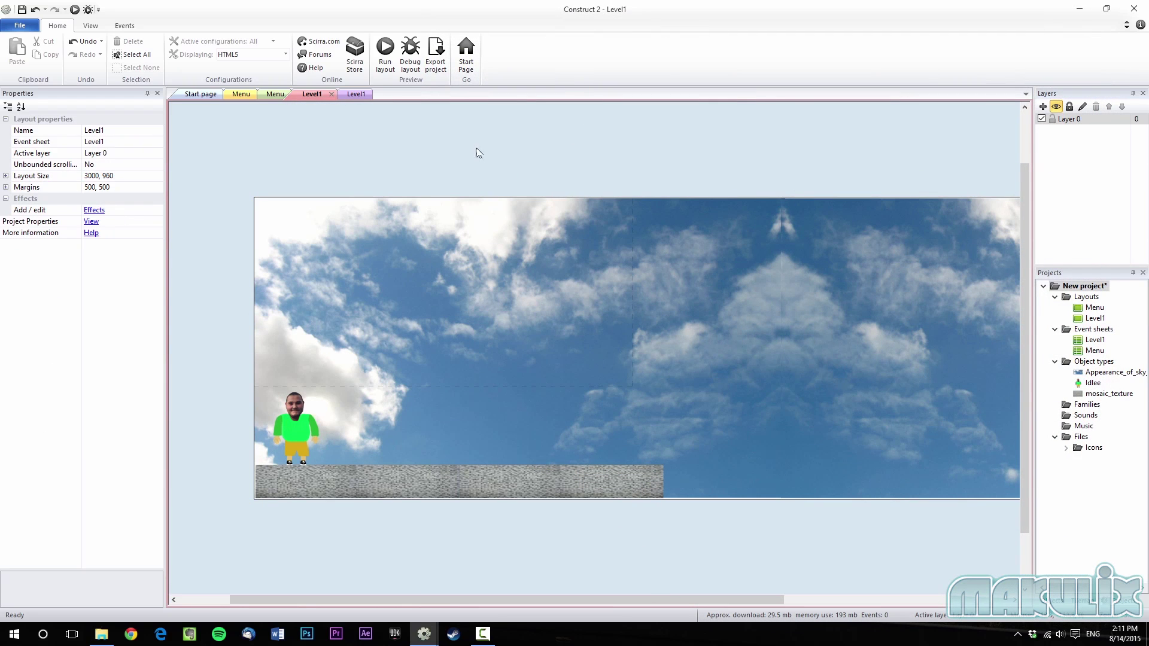
Insert a Mouse input object into the project from the Level1 layout.
double_click(579, 156)
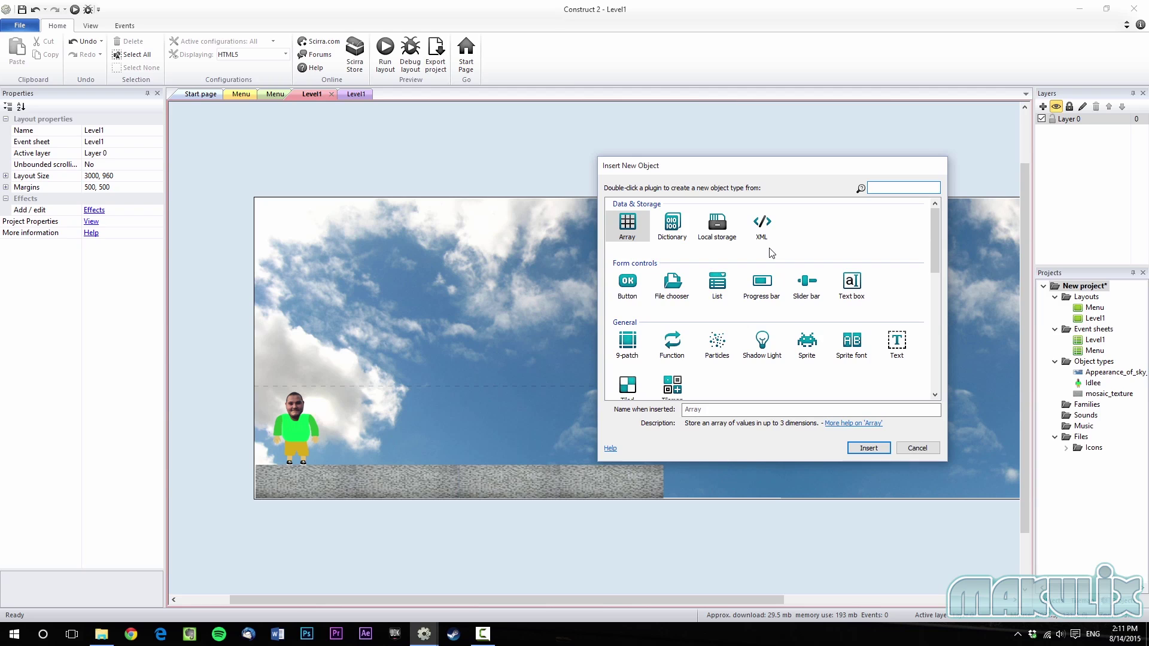
click(733, 309)
scroll(734, 314, down, 3)
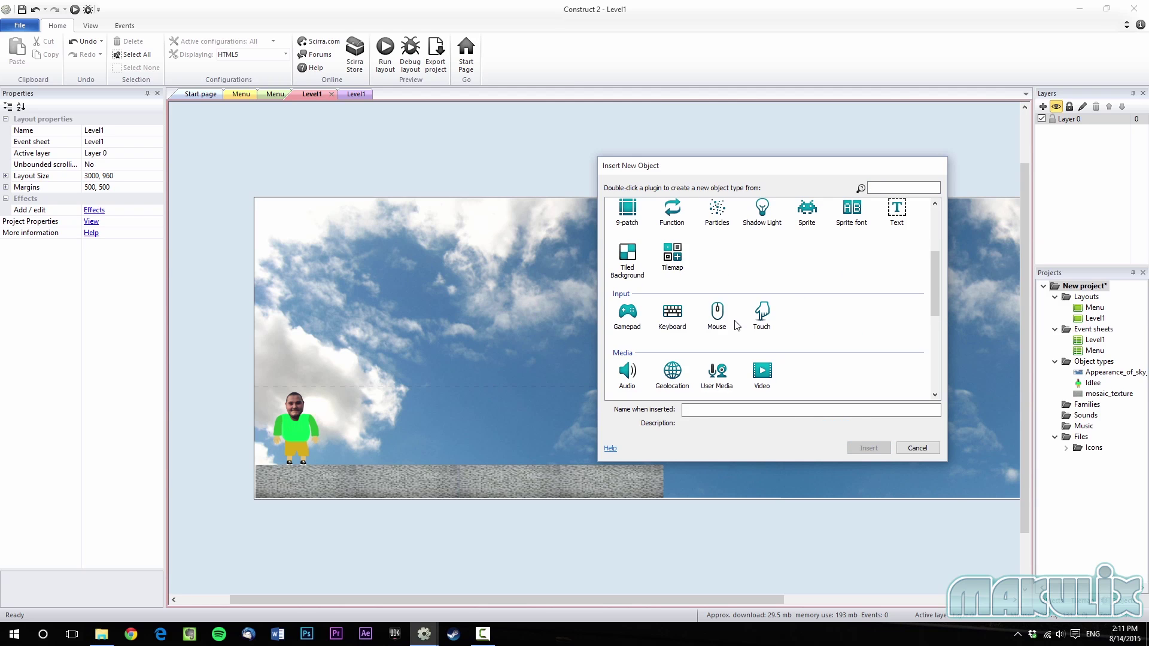
double_click(717, 312)
Search the new object types for "key" and insert a Keyboard input object into the project.
double_click(573, 155)
scroll(682, 323, down, 10)
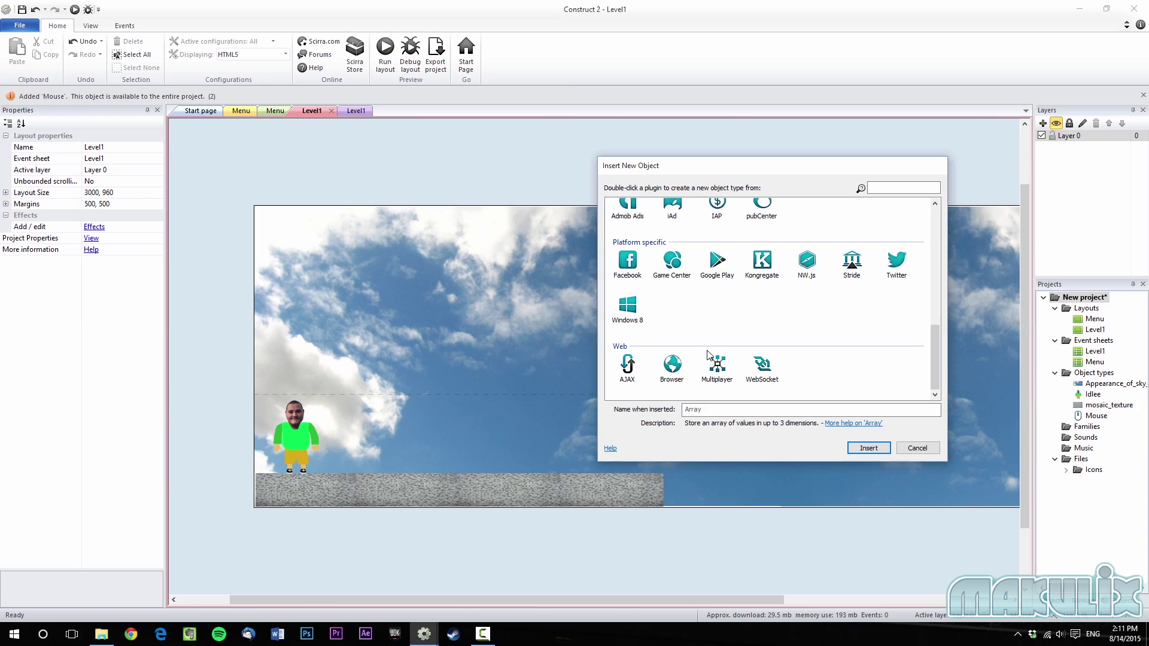
scroll(708, 355, up, 10)
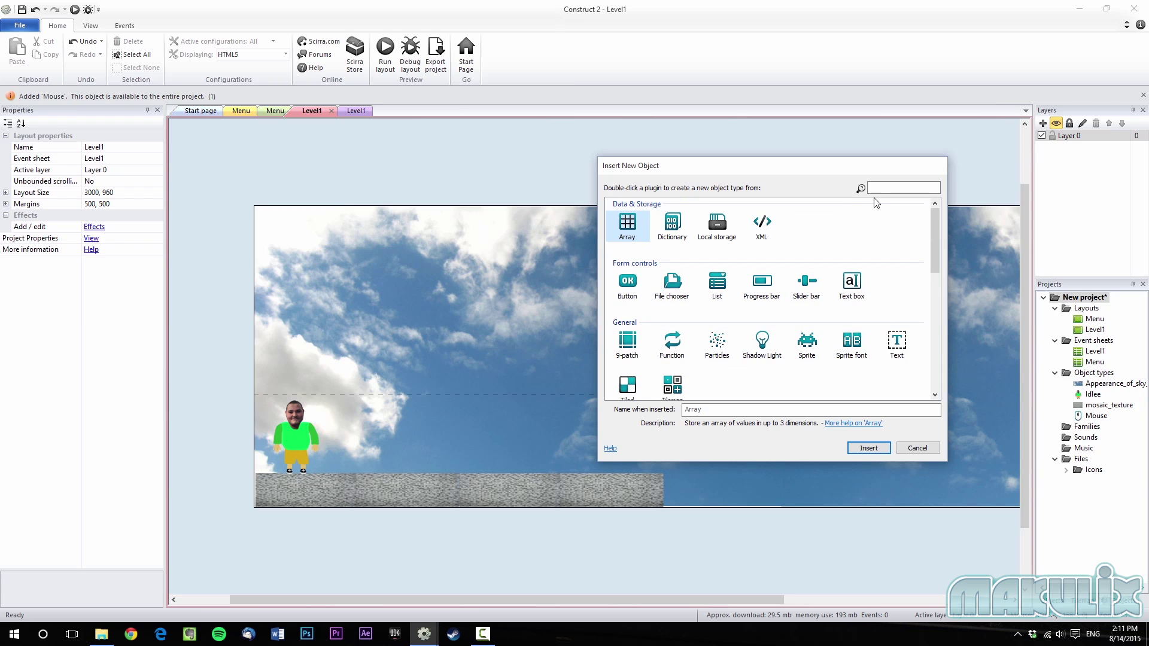
click(892, 188)
text(key)
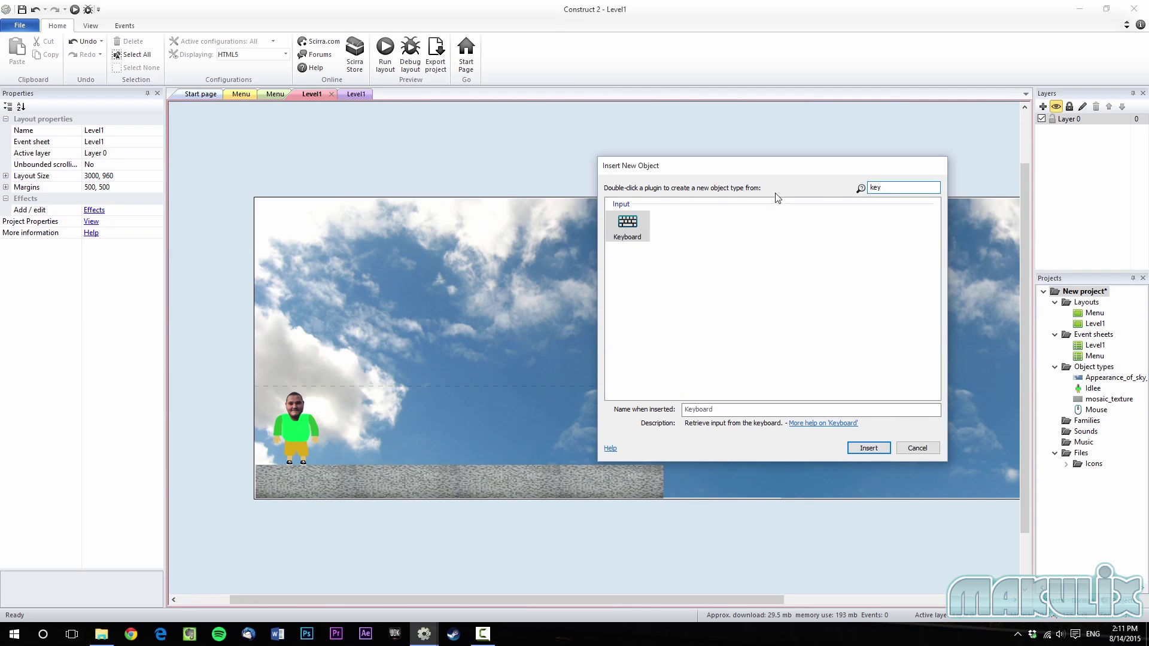
double_click(627, 226)
Search the new object types for "browser" and insert a Browser object into the project.
double_click(590, 160)
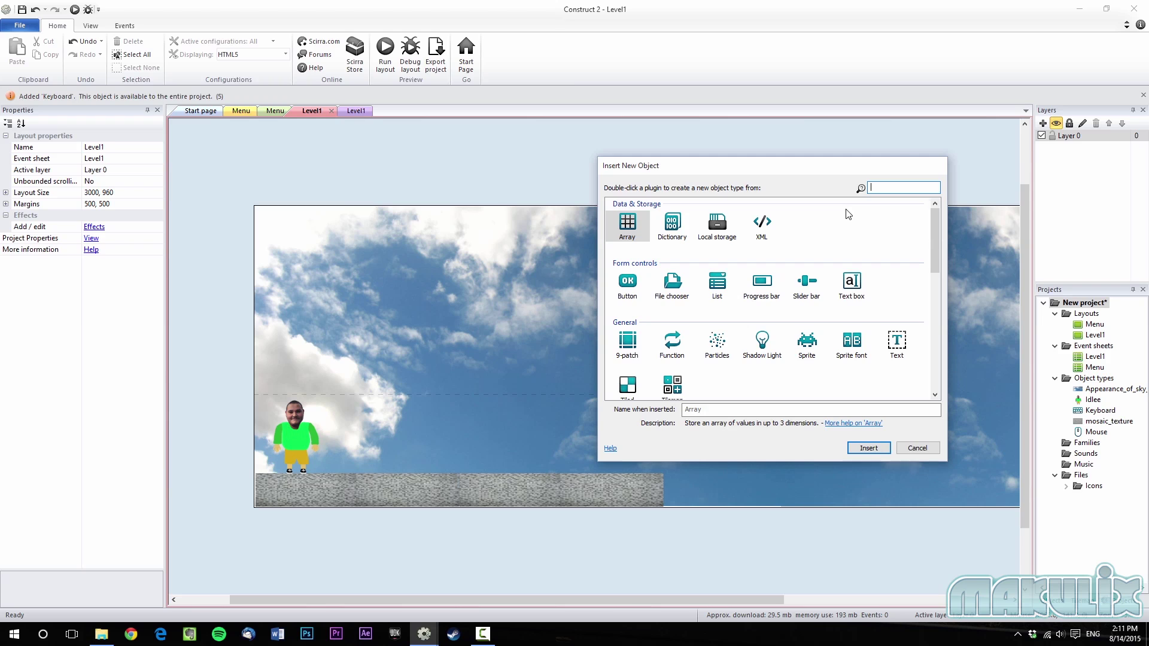
text(browser)
key(Return)
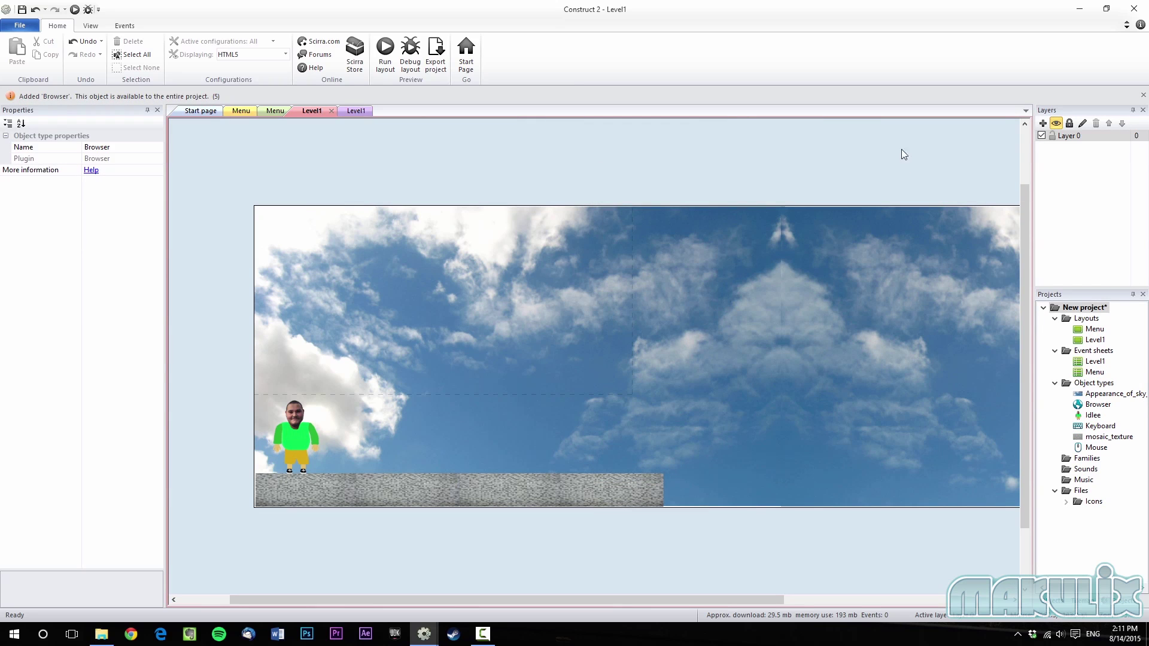
Insert an Audio object into the project and dismiss the reopened object list without adding anything else.
double_click(808, 163)
drag(935, 247, 931, 343)
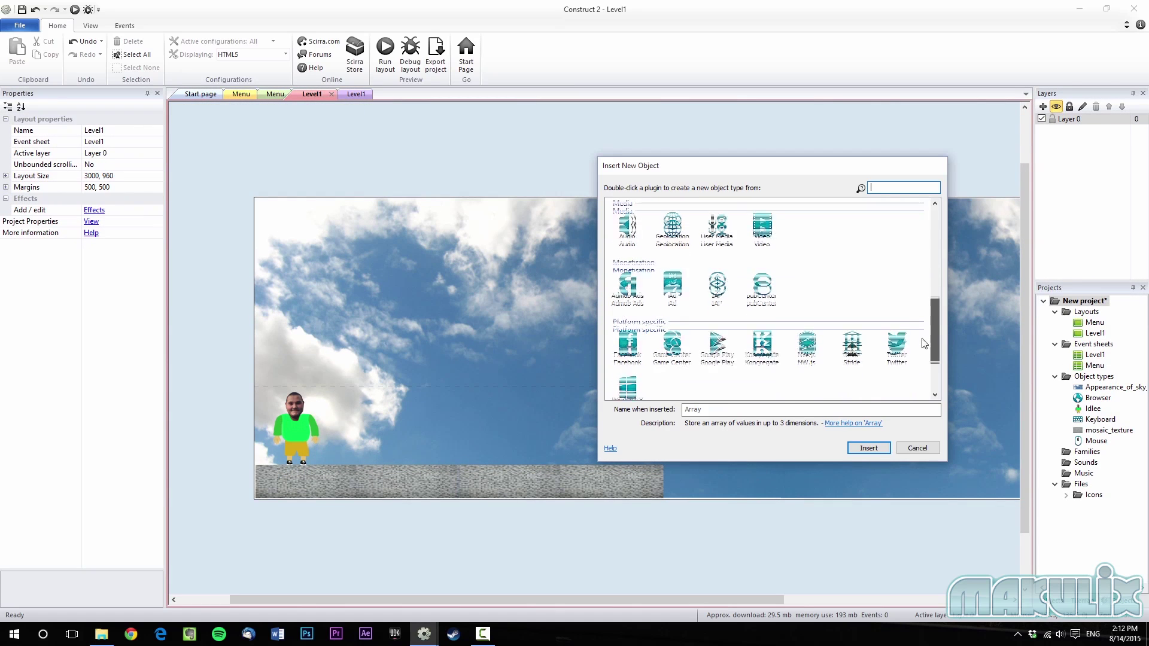
double_click(625, 222)
double_click(412, 190)
scroll(772, 300, down, 8)
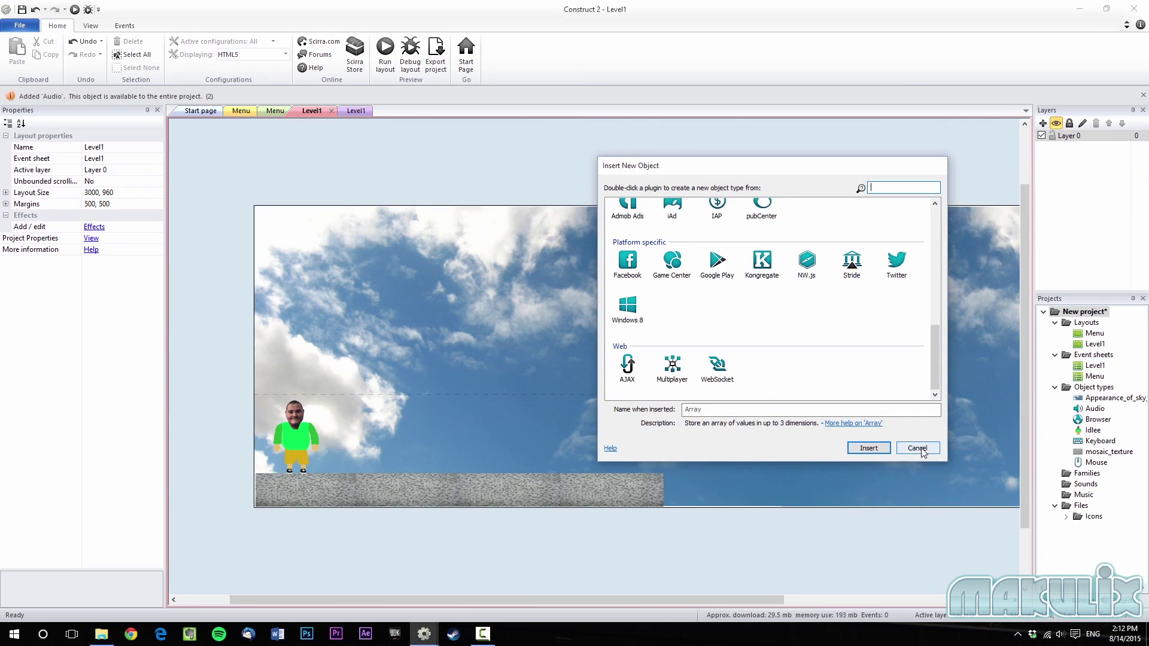
click(917, 448)
Review the list of behaviors attached to the Idlee character sprite and close it.
click(277, 453)
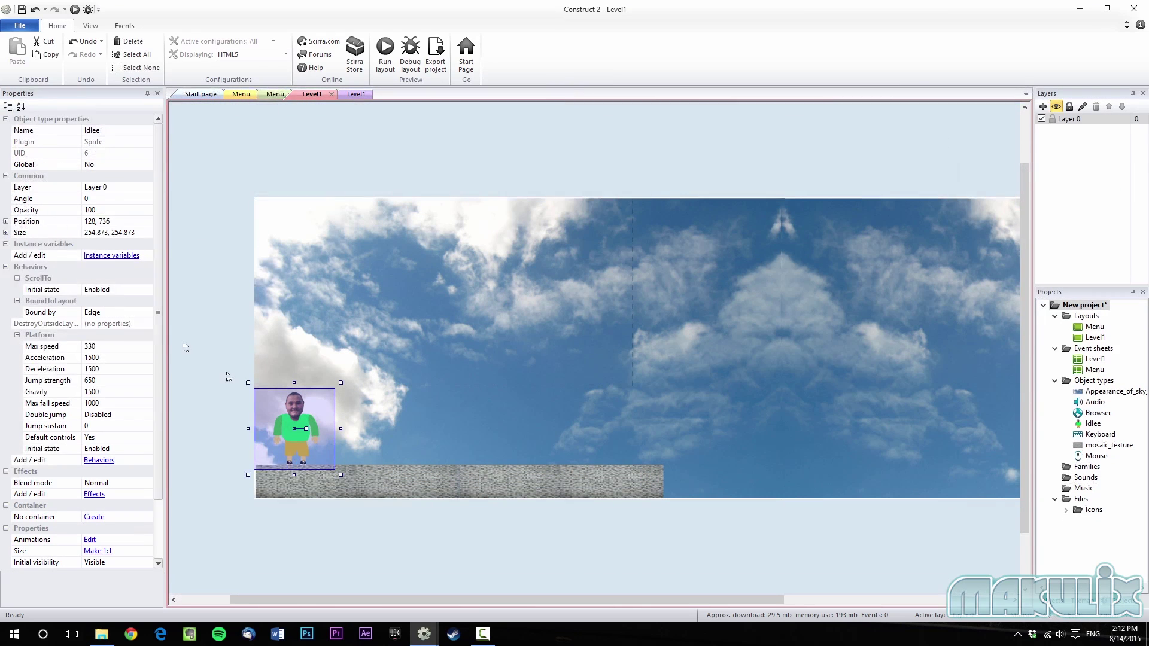
click(99, 459)
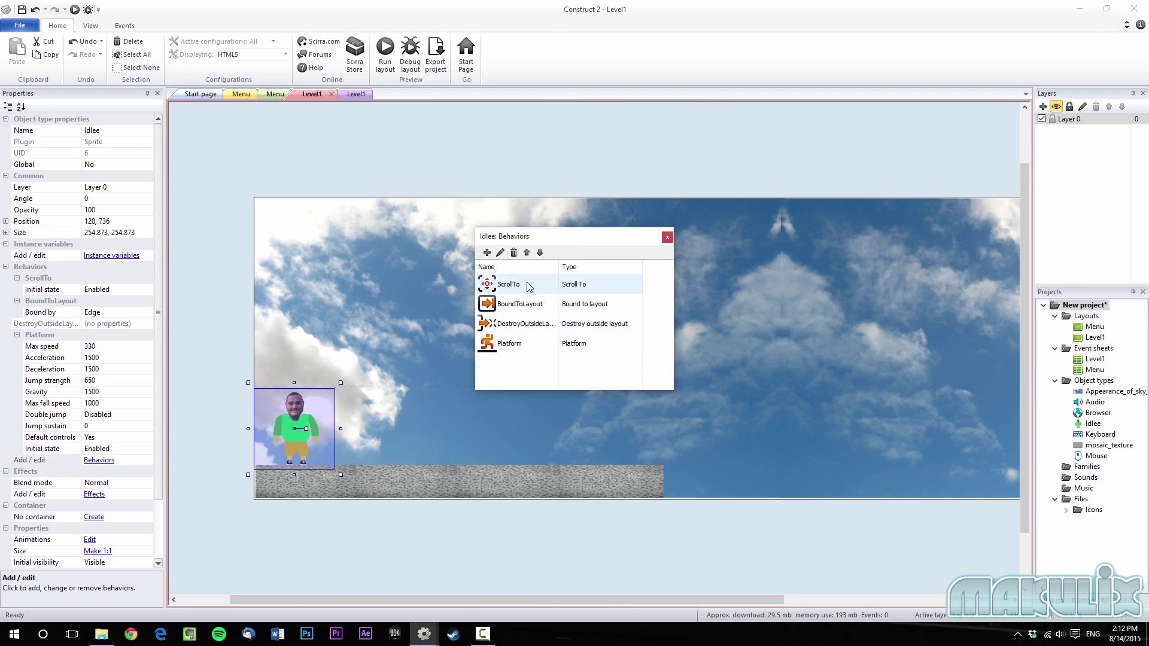
click(668, 238)
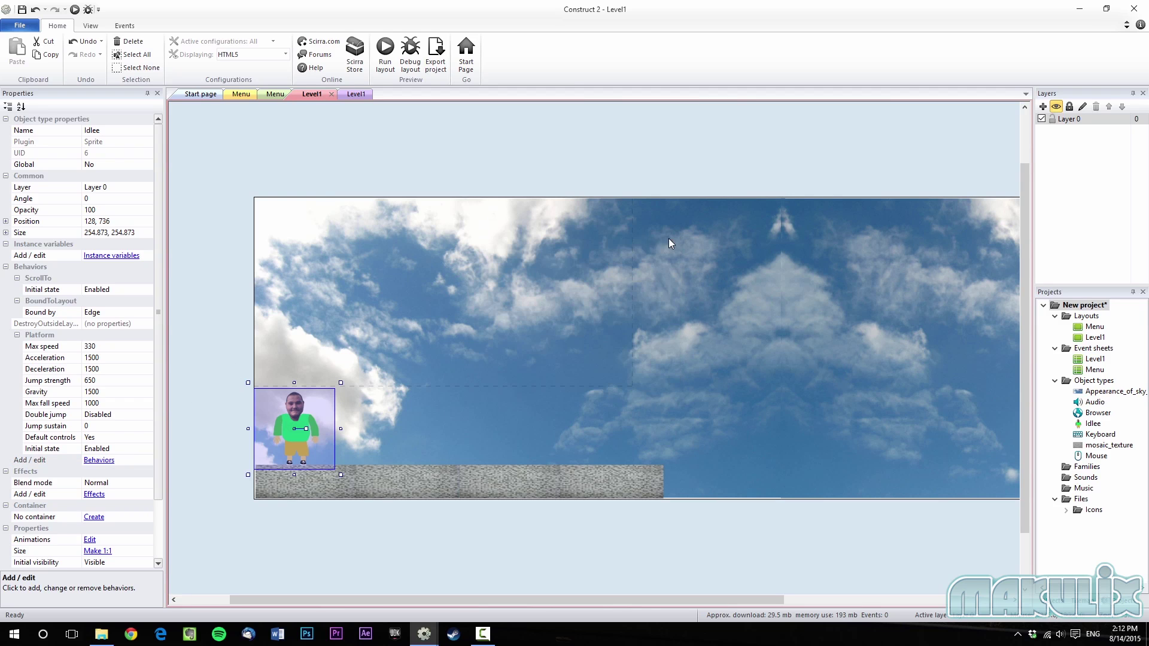
Add a Keyboard "On key pressed" event for the A key to the Level1 event sheet.
click(353, 94)
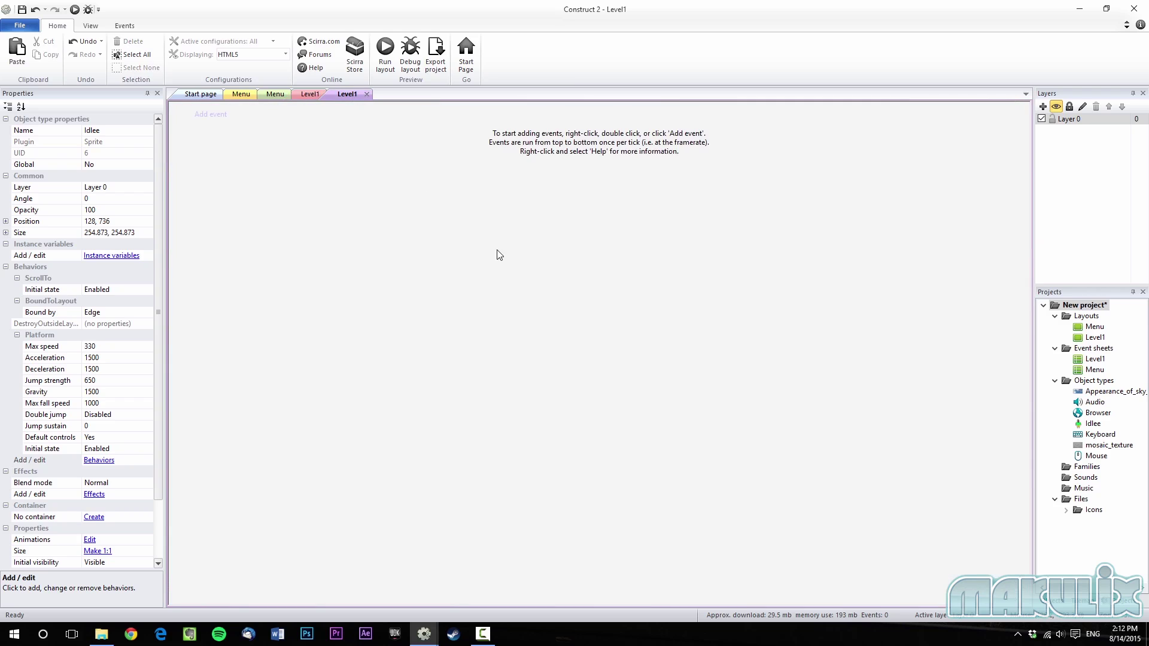
click(211, 115)
click(744, 325)
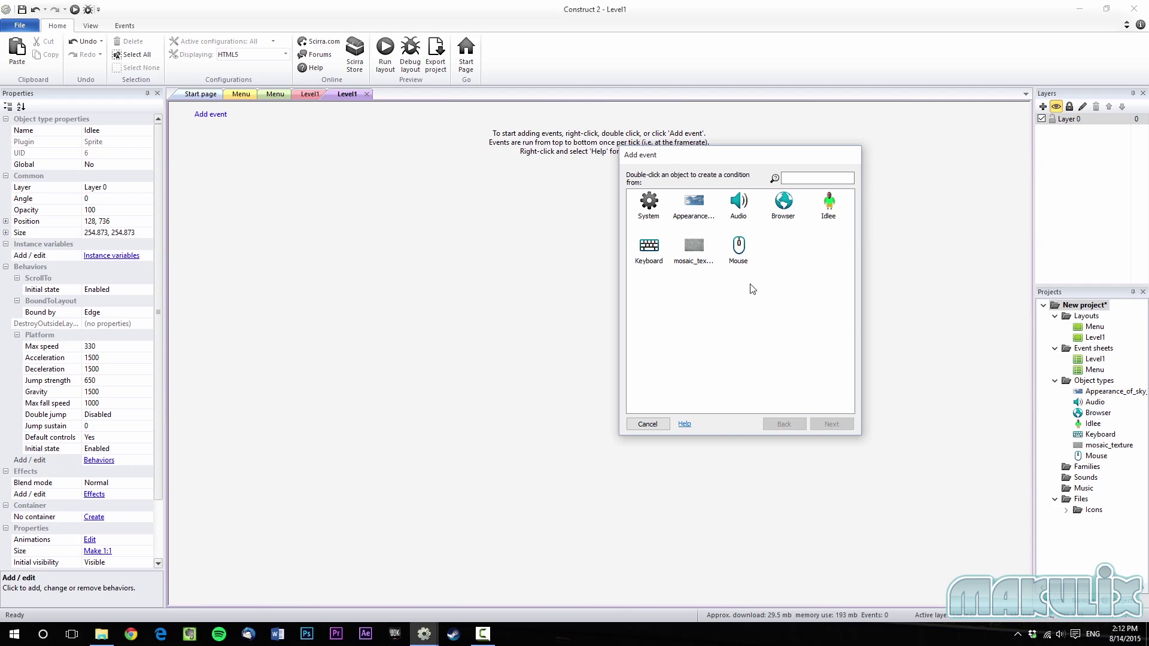
double_click(646, 250)
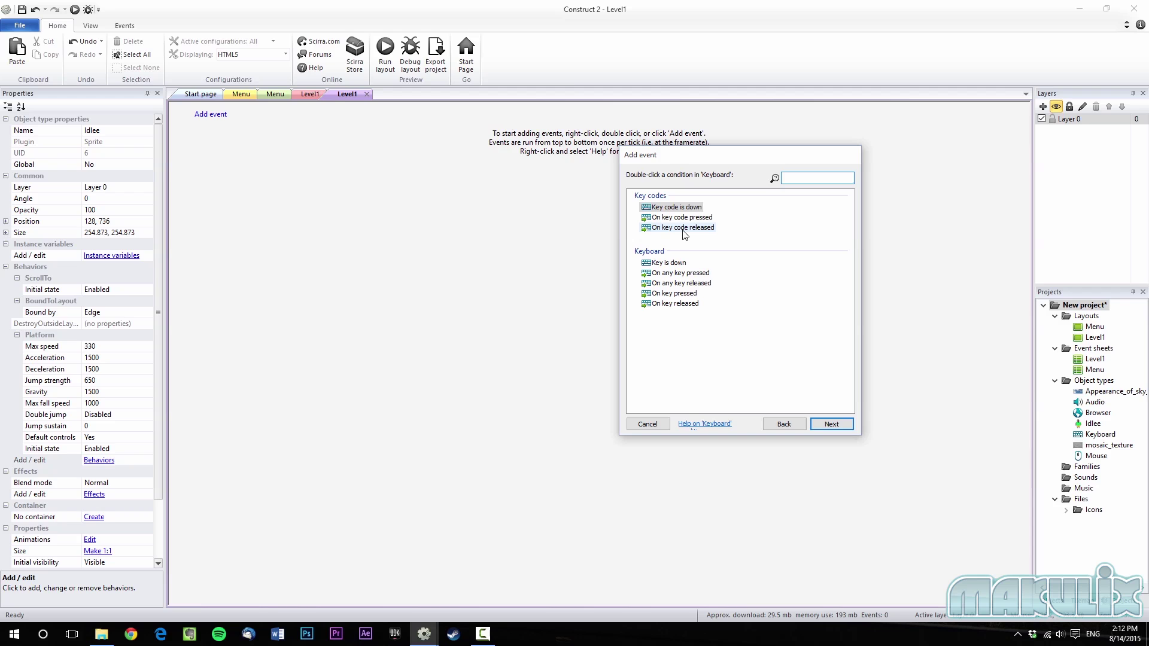
double_click(681, 297)
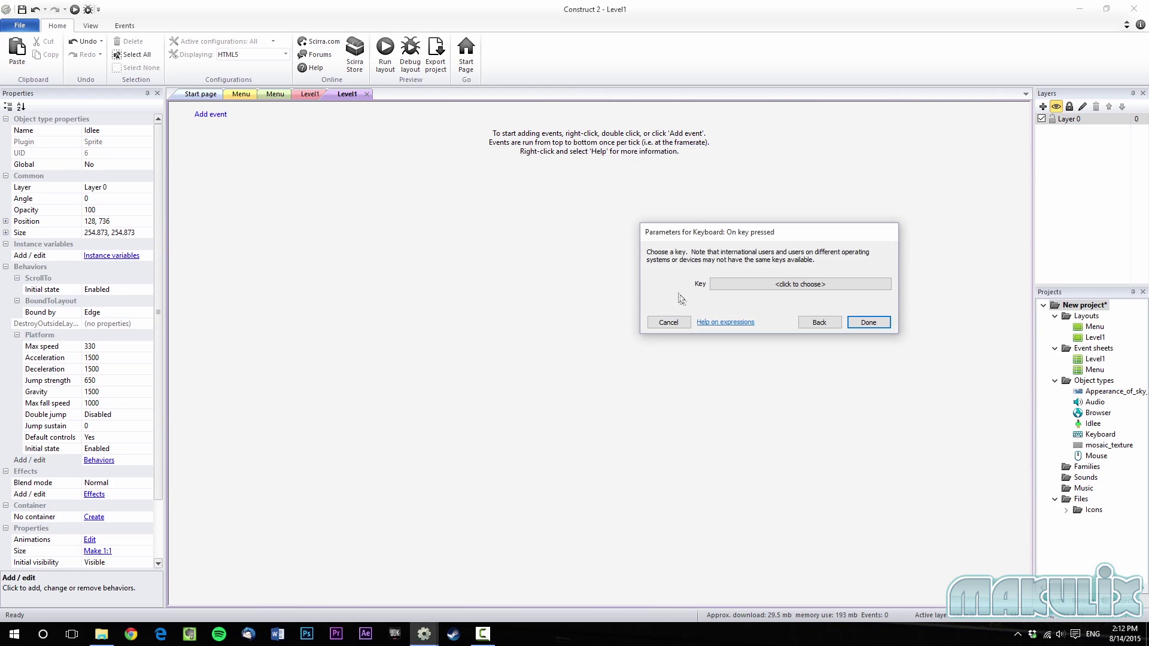
click(714, 285)
key(a)
click(770, 329)
click(868, 323)
Give the A key event an Idlee action that simulates the Platform control Left.
click(360, 115)
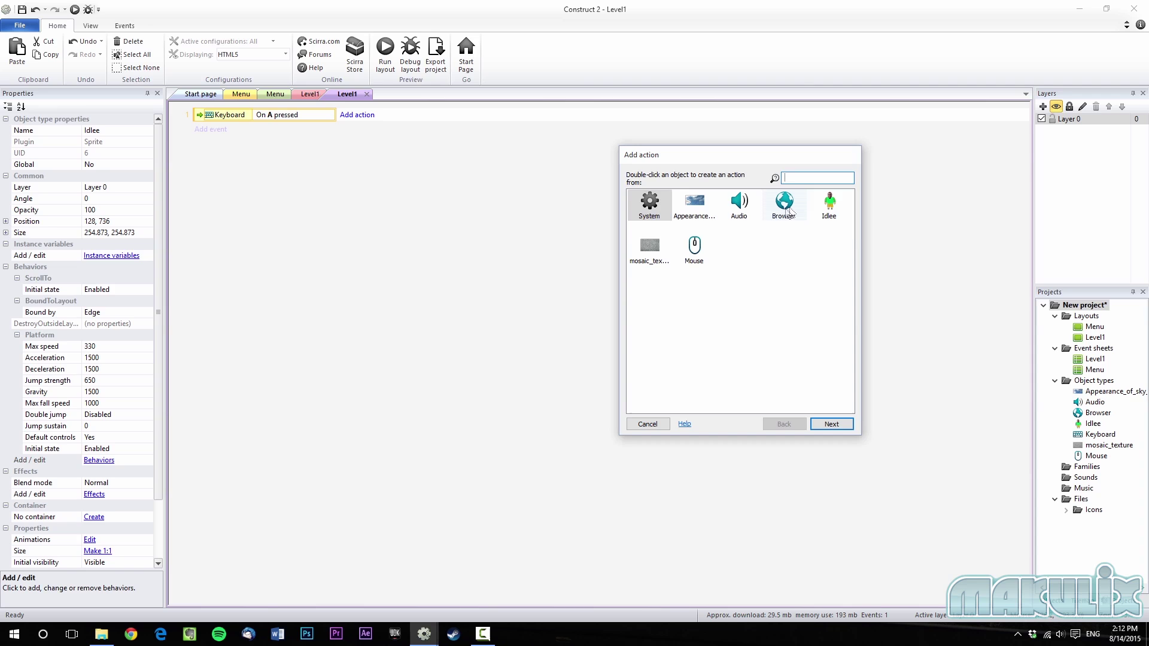
double_click(826, 207)
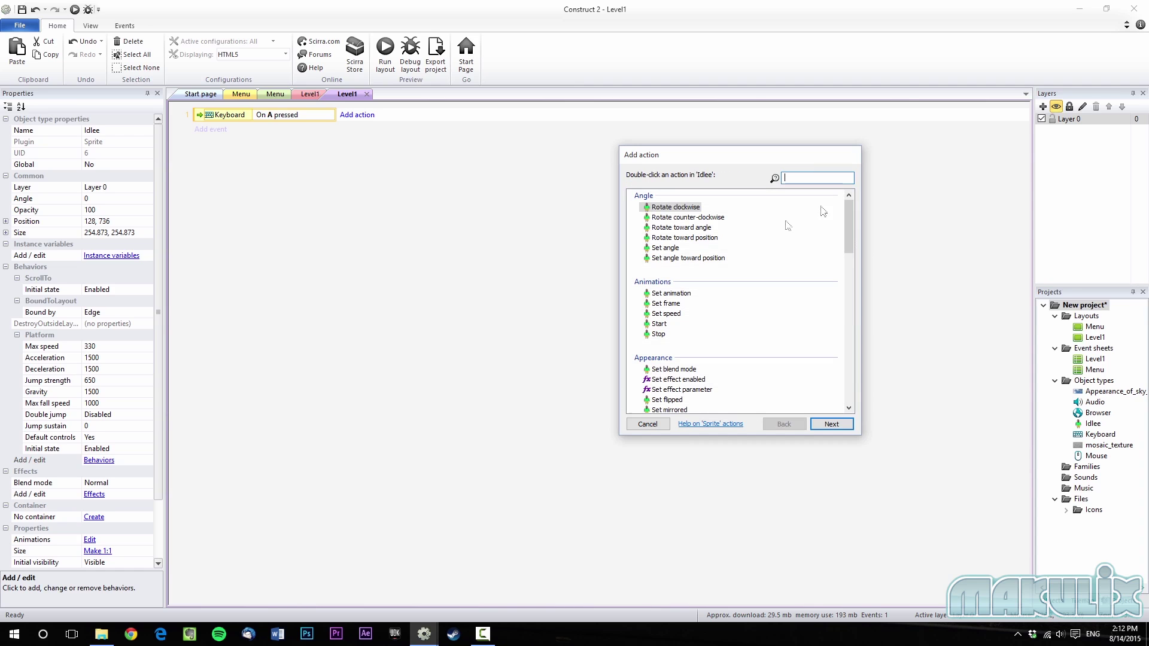
click(688, 257)
scroll(676, 222, down, 15)
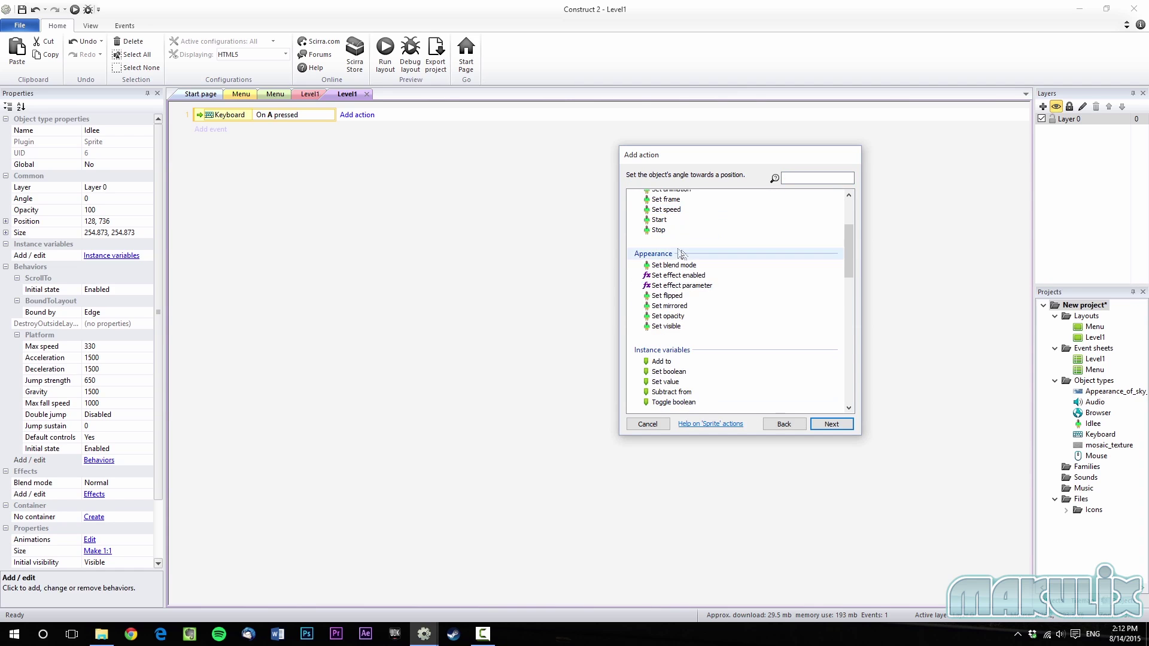
scroll(672, 308, up, 3)
double_click(674, 336)
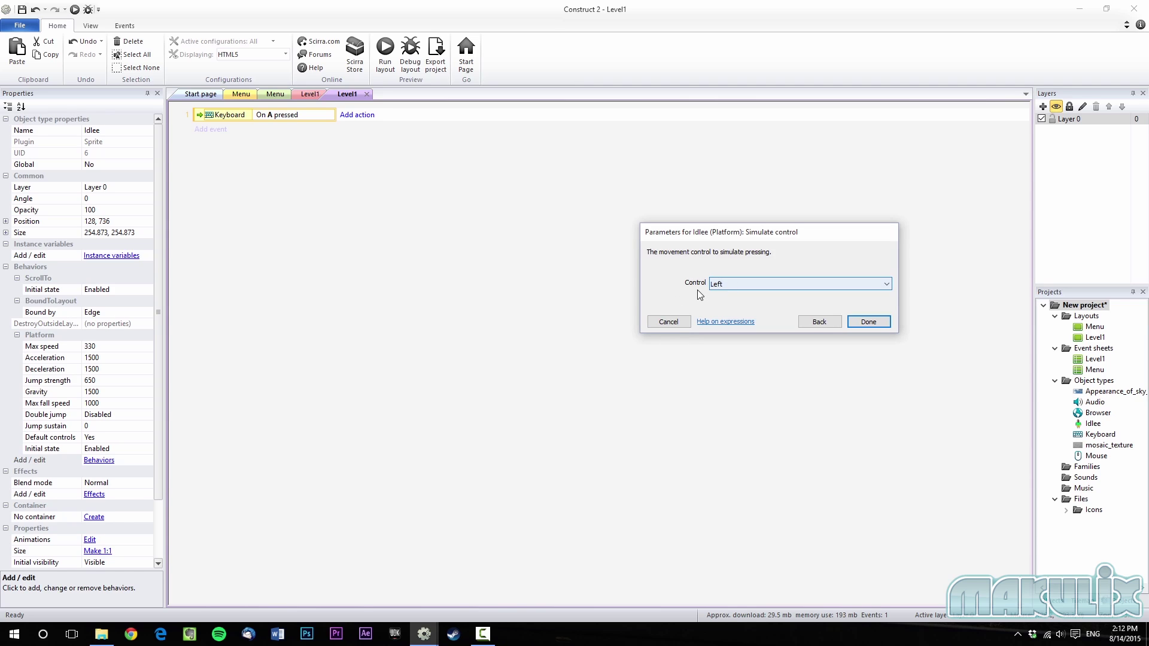
click(863, 321)
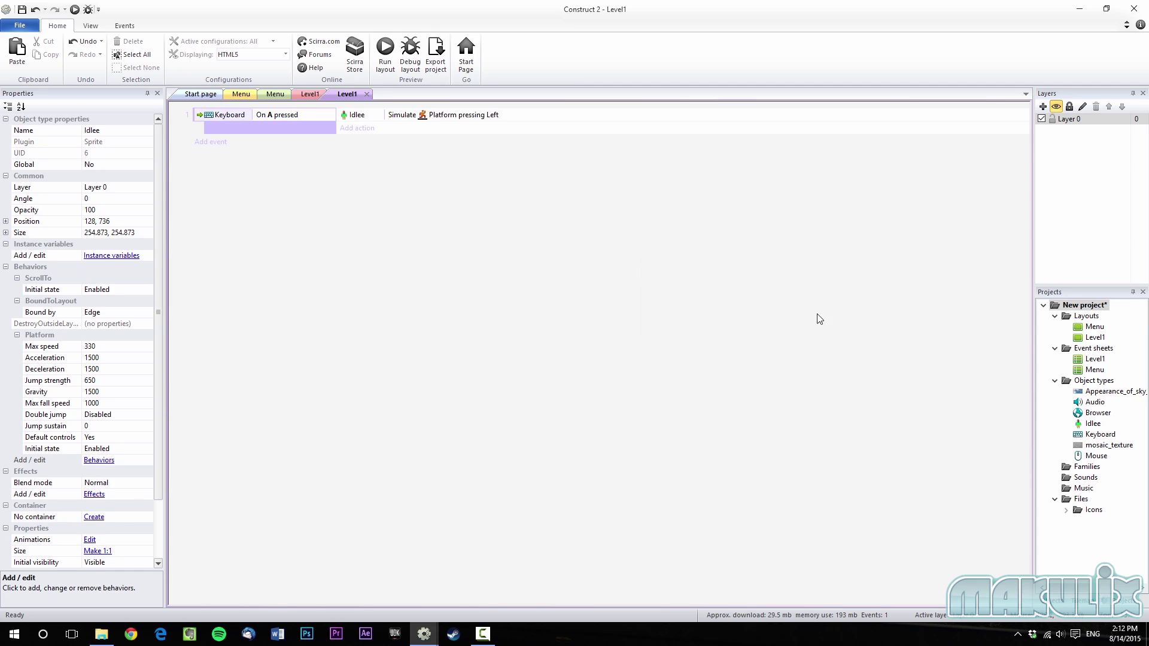
Add an Idlee action to the A key event that sets the animation to "Left" from the beginning.
click(358, 128)
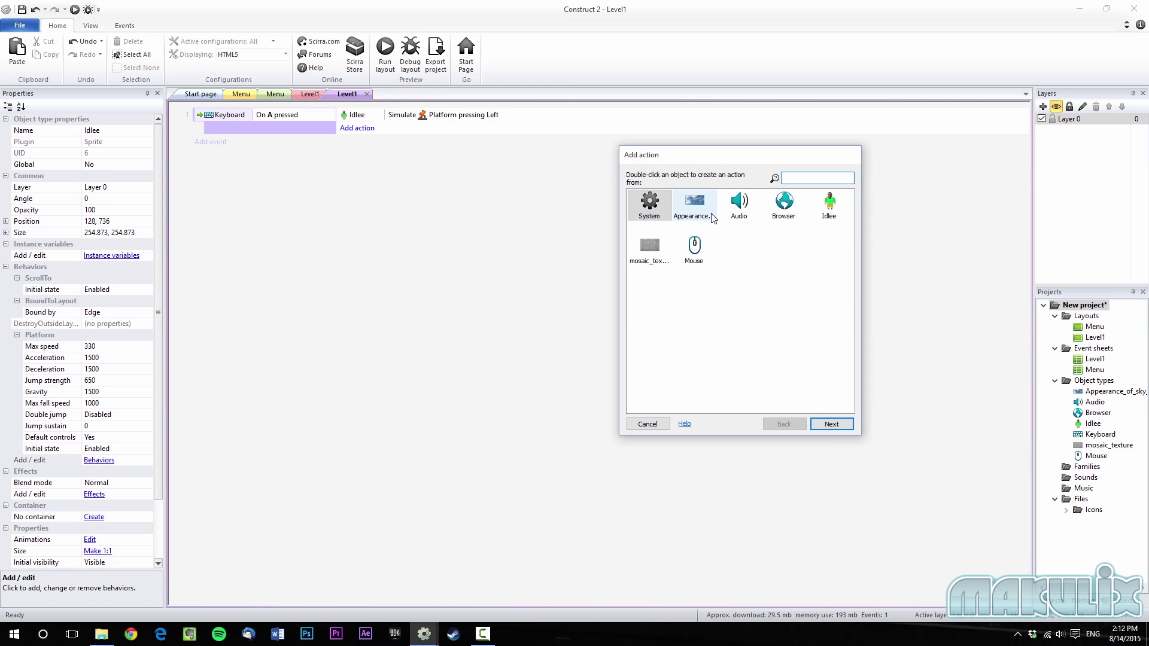
double_click(834, 201)
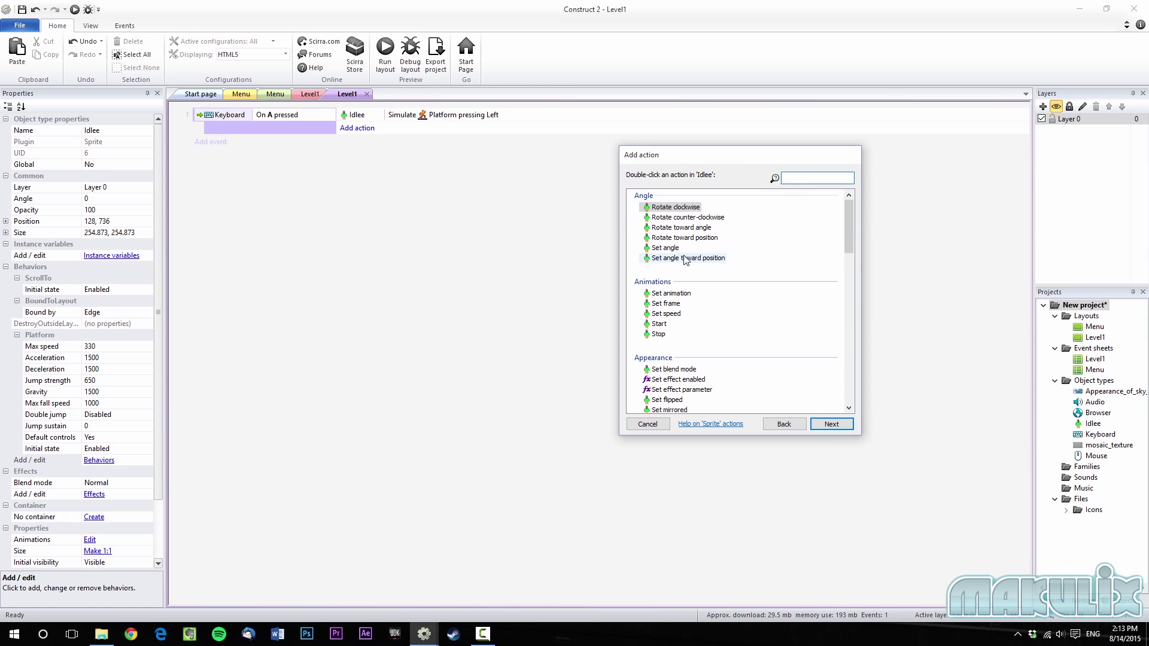
double_click(670, 294)
click(718, 302)
click(718, 302)
double_click(714, 283)
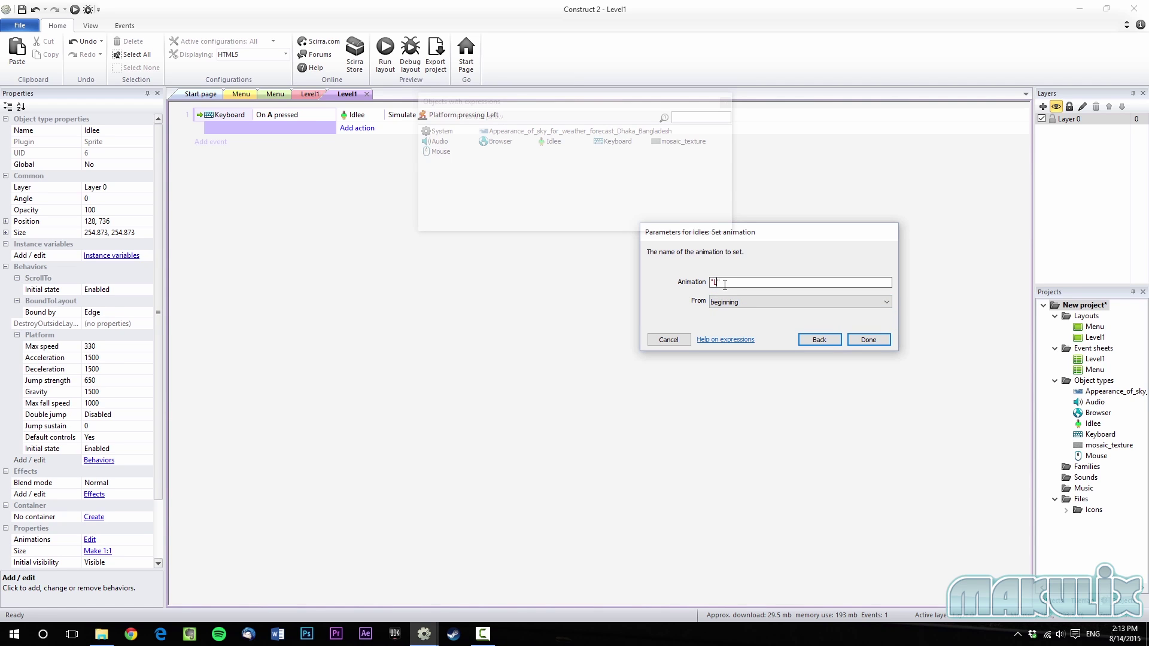
text(Left)
key(Return)
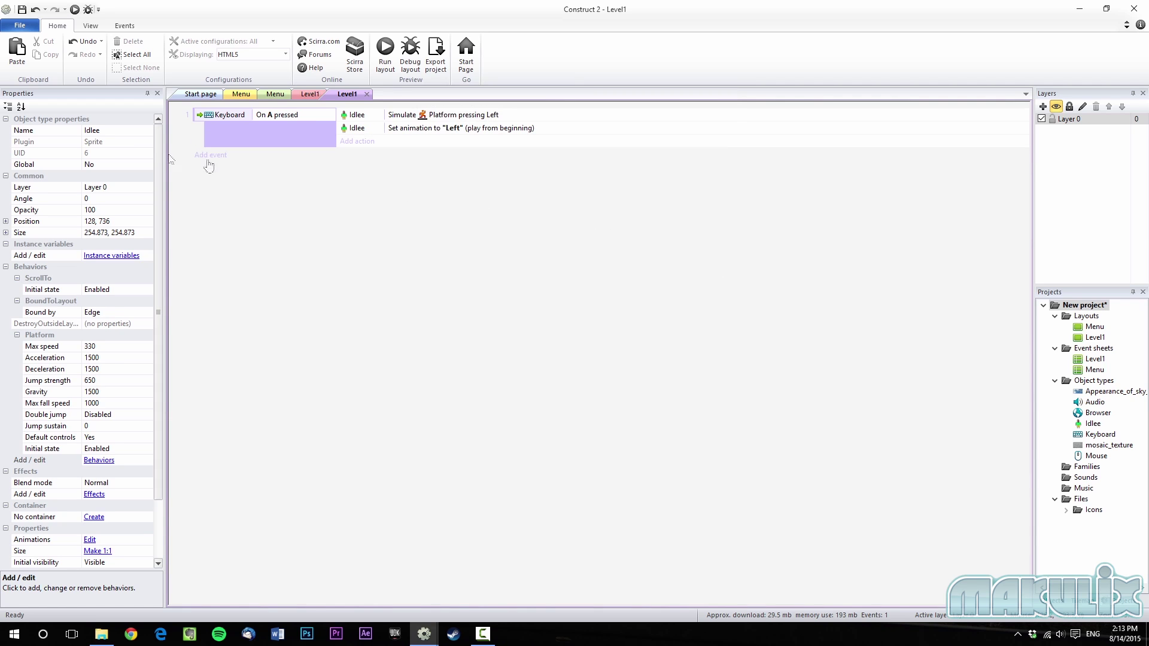
Add a second Keyboard "On key pressed" event to the sheet, using the D key.
click(219, 157)
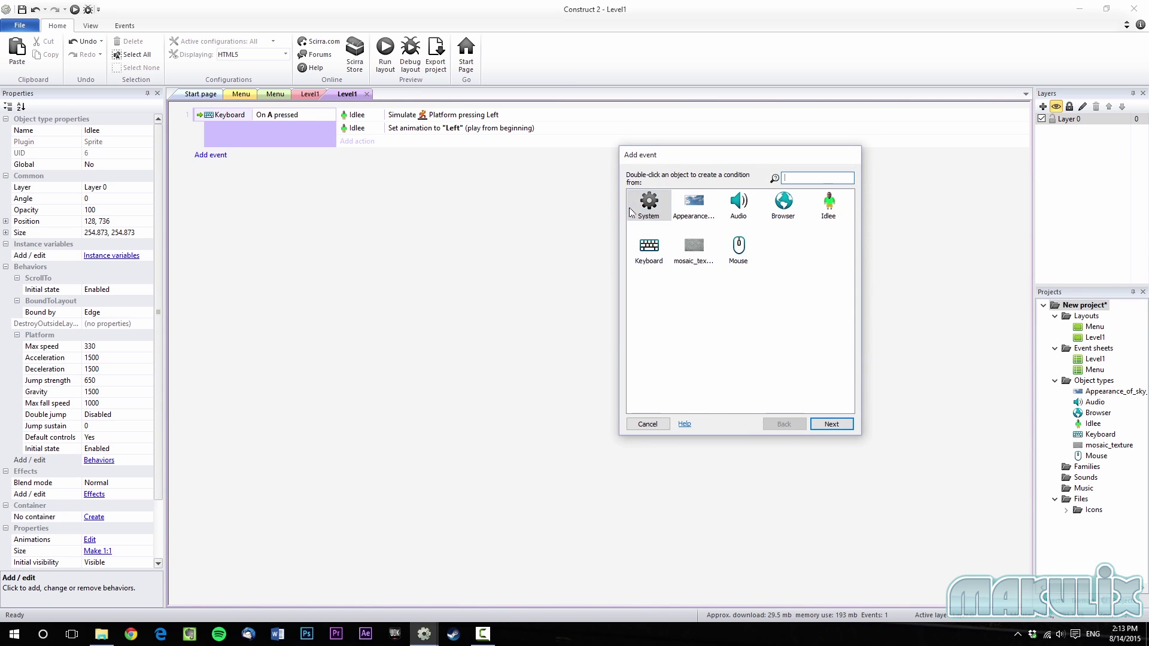
double_click(658, 242)
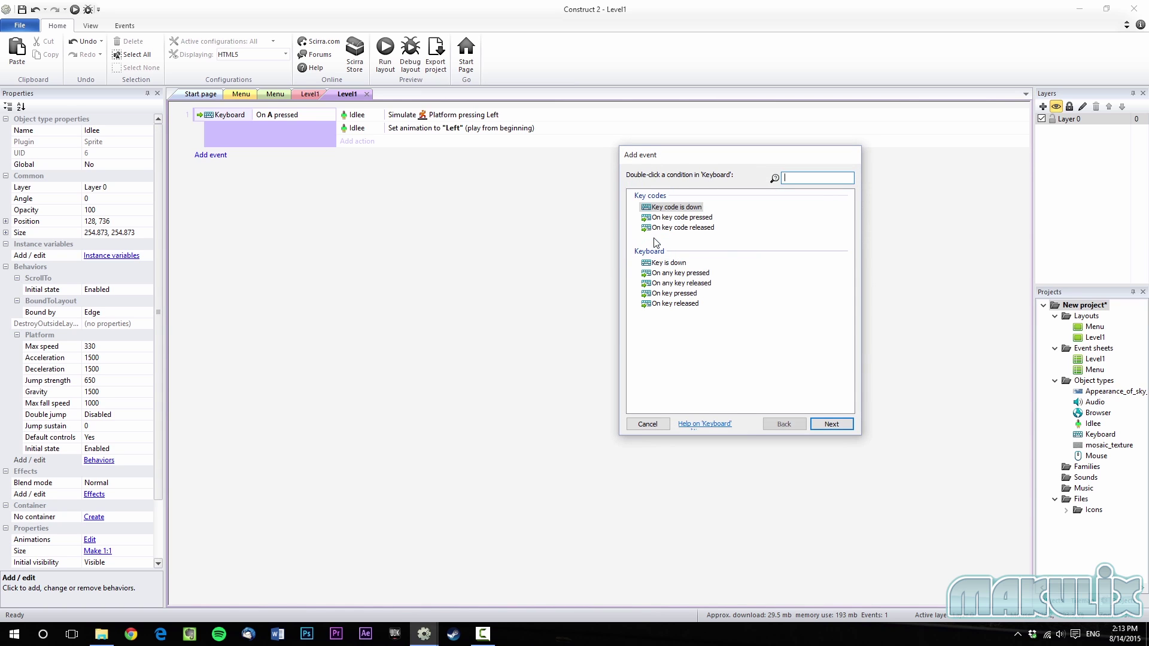
double_click(673, 304)
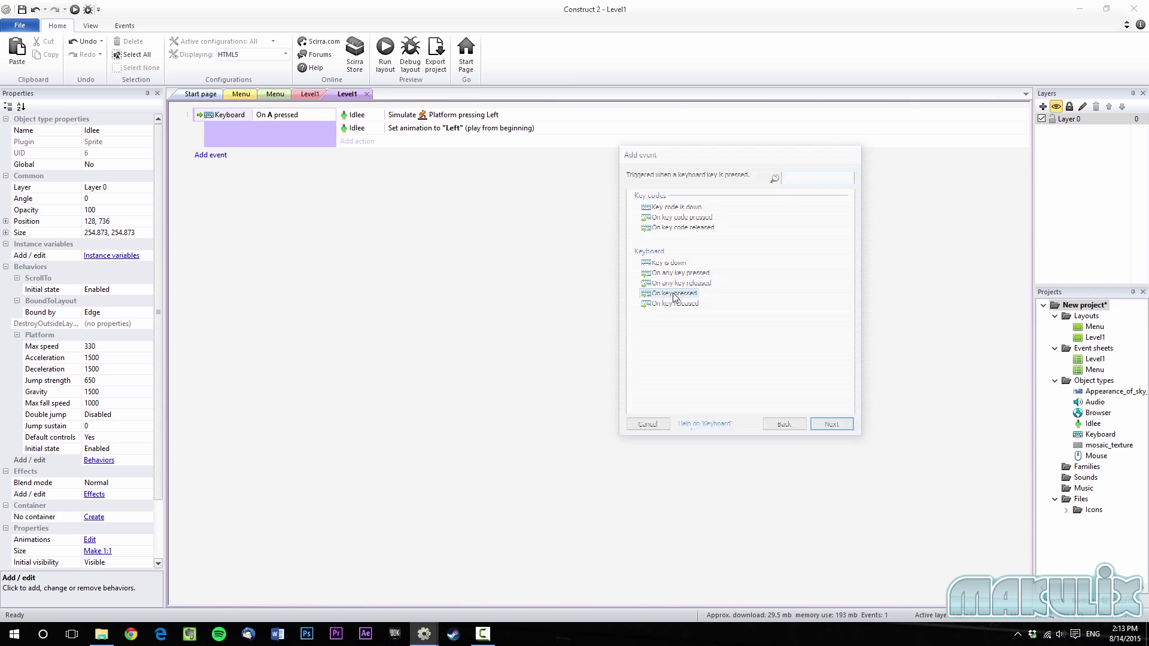
click(737, 287)
key(d)
click(770, 329)
click(937, 321)
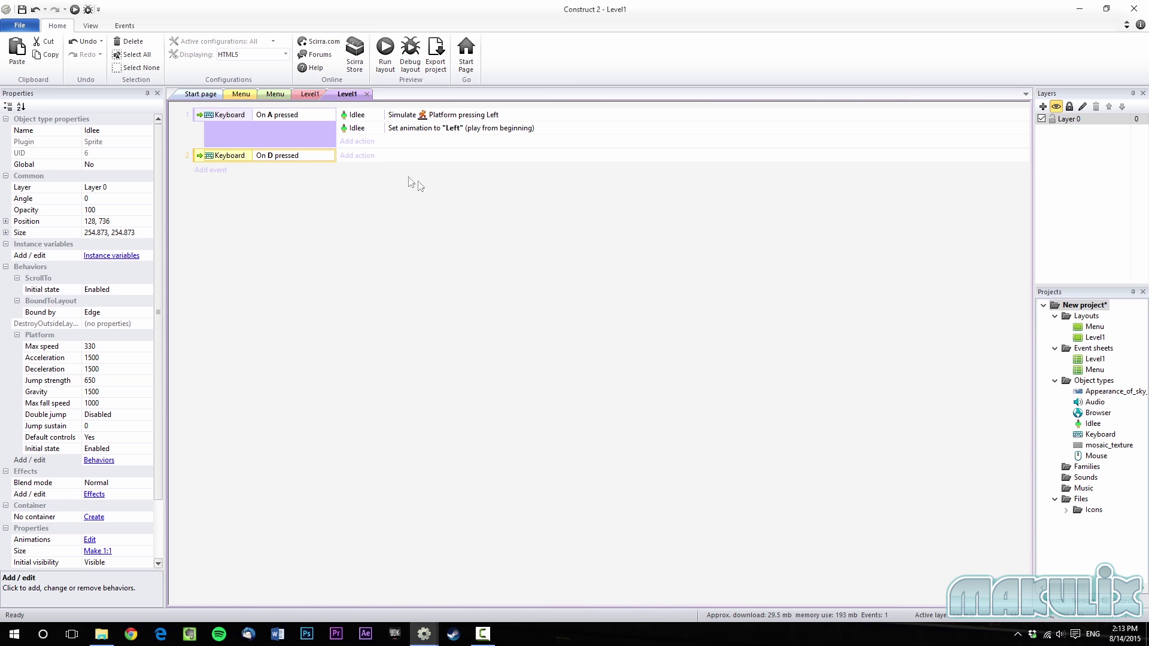
Give the D key event an Idlee action that simulates the Platform control Right.
click(357, 155)
double_click(828, 204)
scroll(679, 359, down, 6)
scroll(678, 359, down, 8)
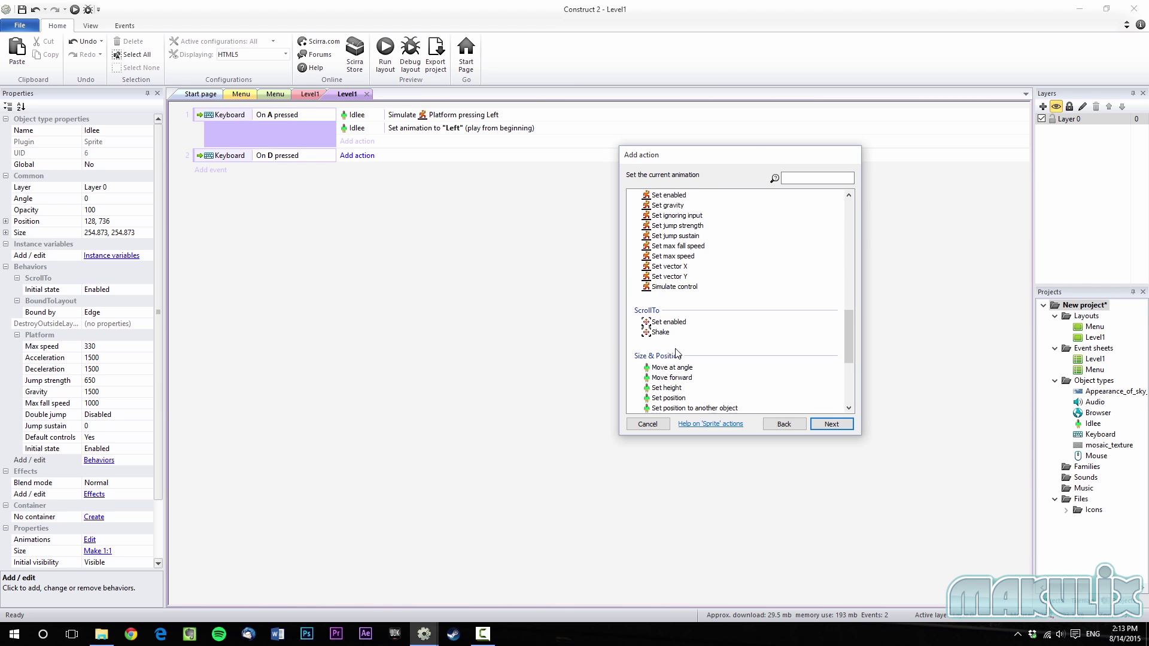
double_click(674, 287)
click(758, 283)
click(790, 303)
click(867, 321)
Add an Idlee action to the D key event that sets the animation to "Right" from the beginning.
click(358, 168)
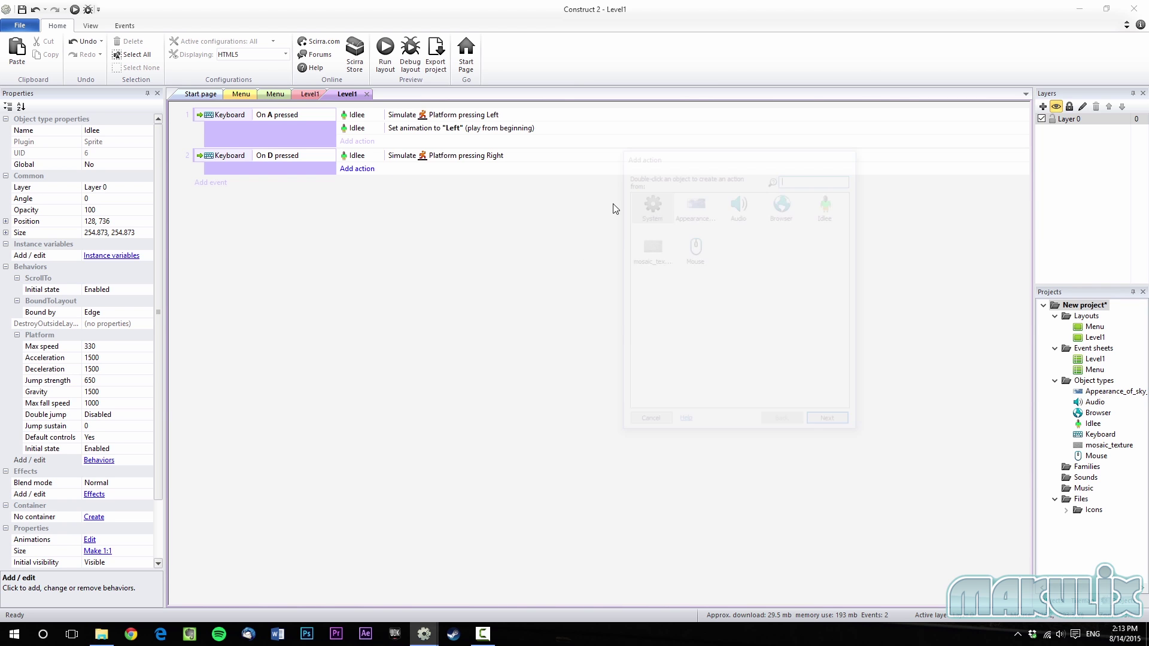
double_click(829, 203)
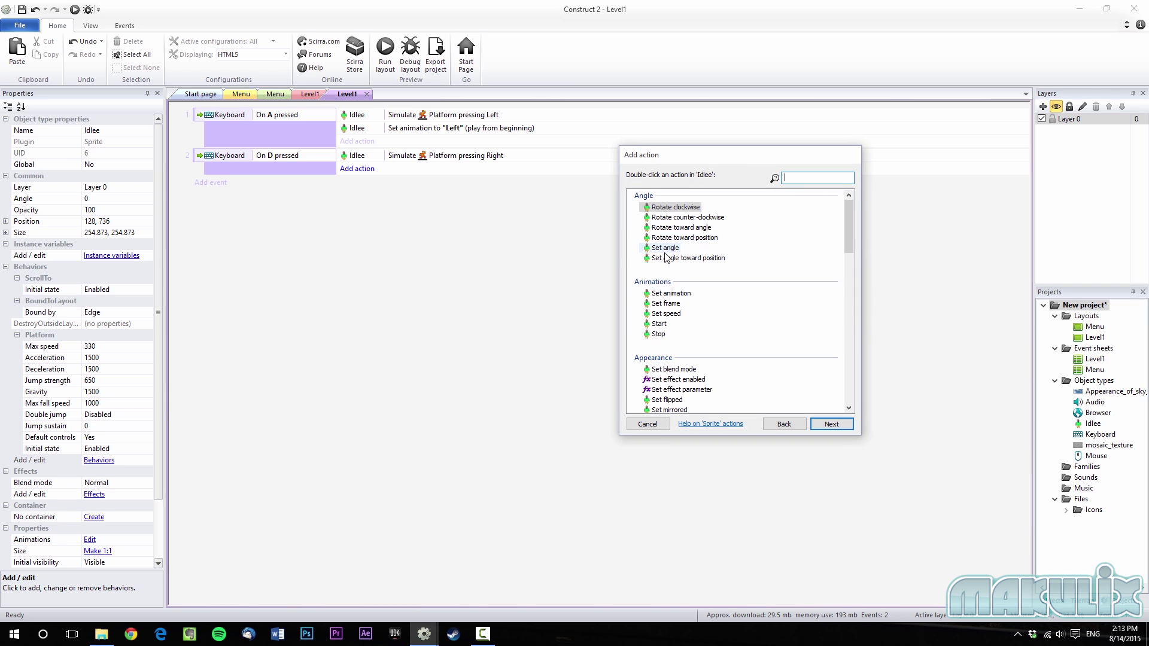
double_click(668, 302)
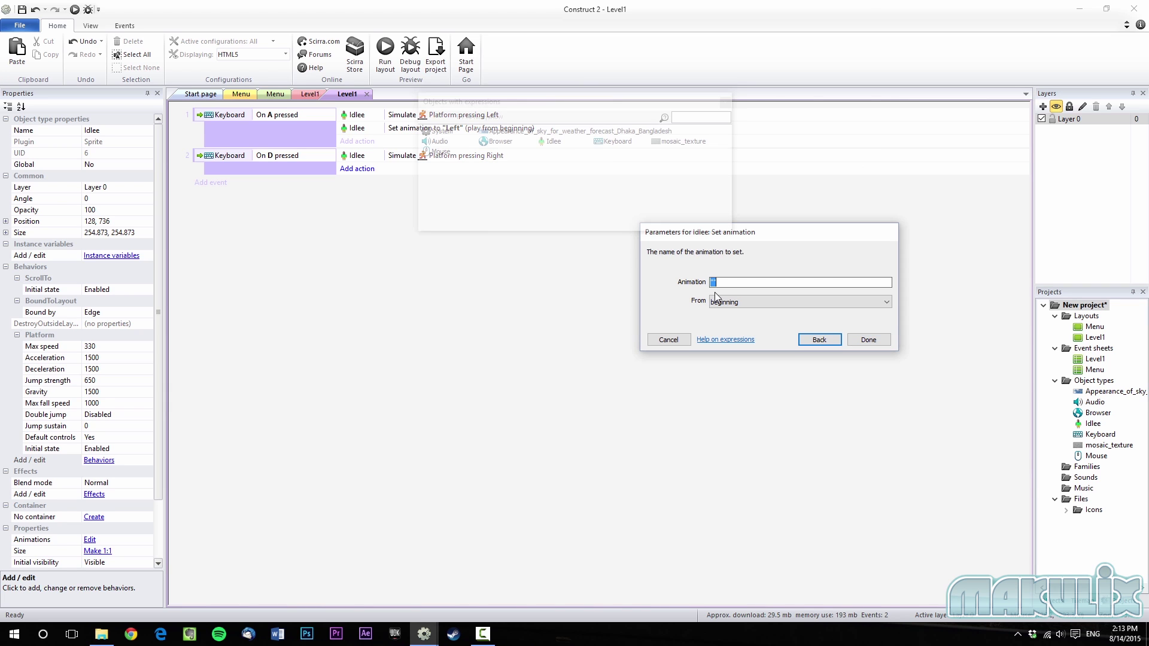
text(Right)
key(Return)
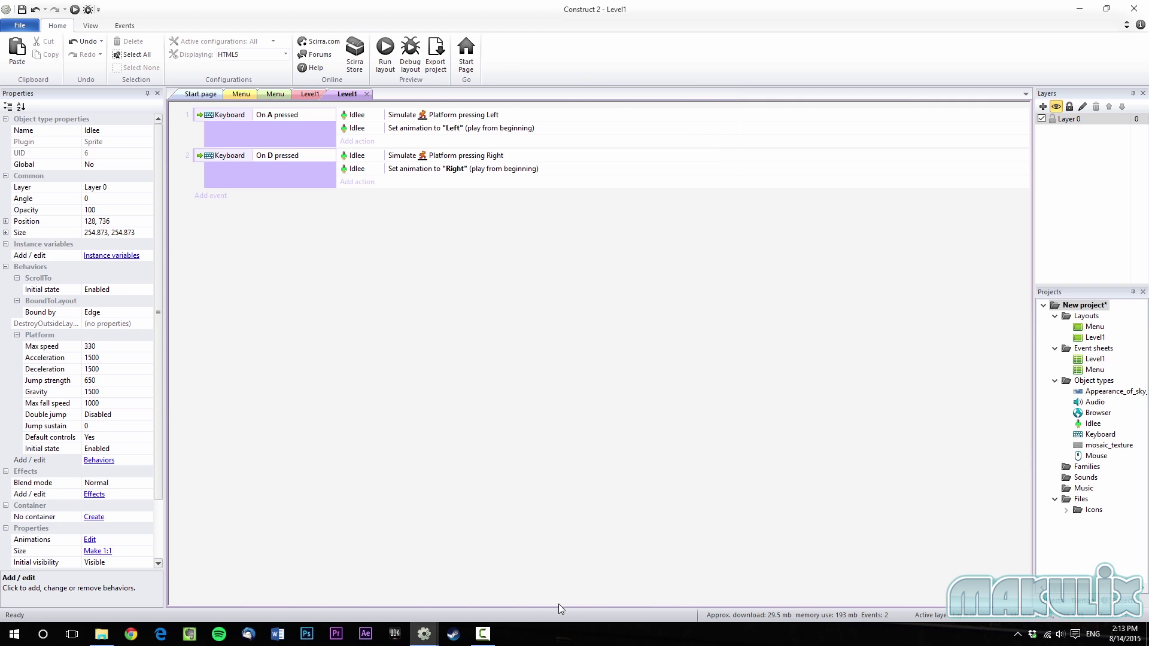
click(486, 636)
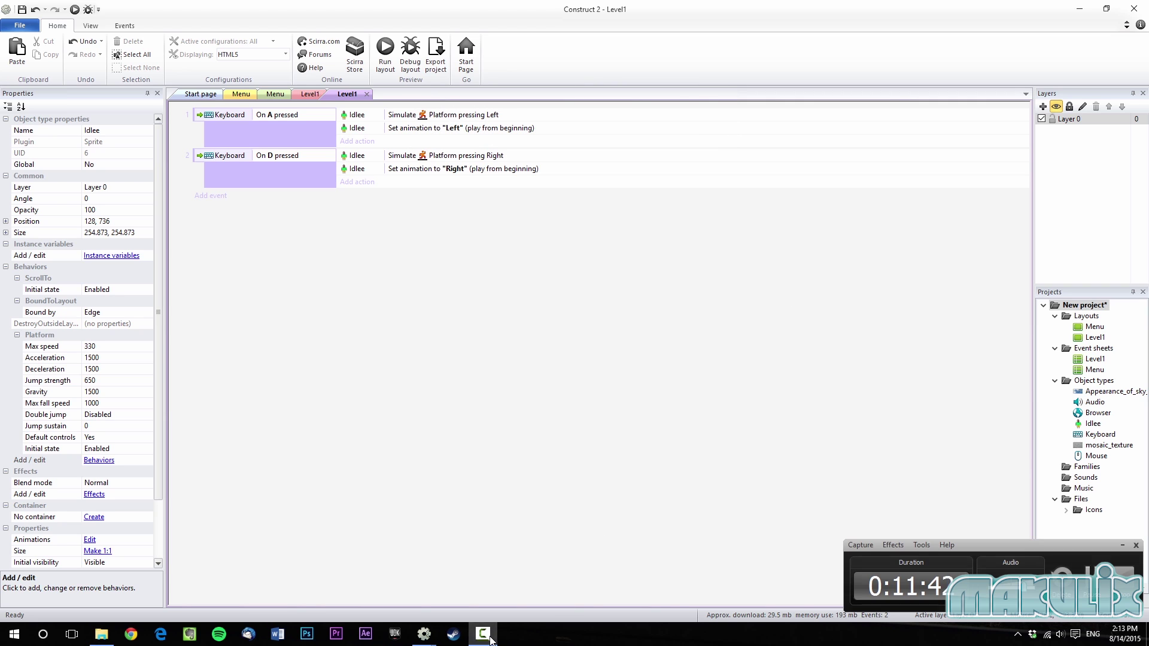
click(486, 637)
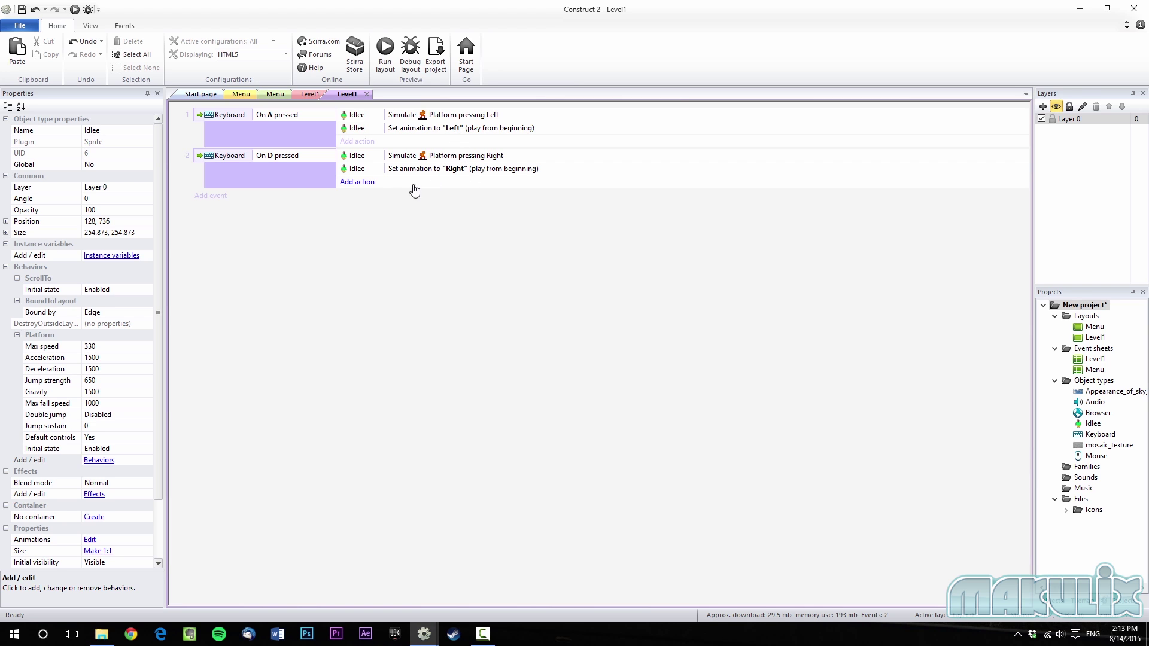
click(223, 197)
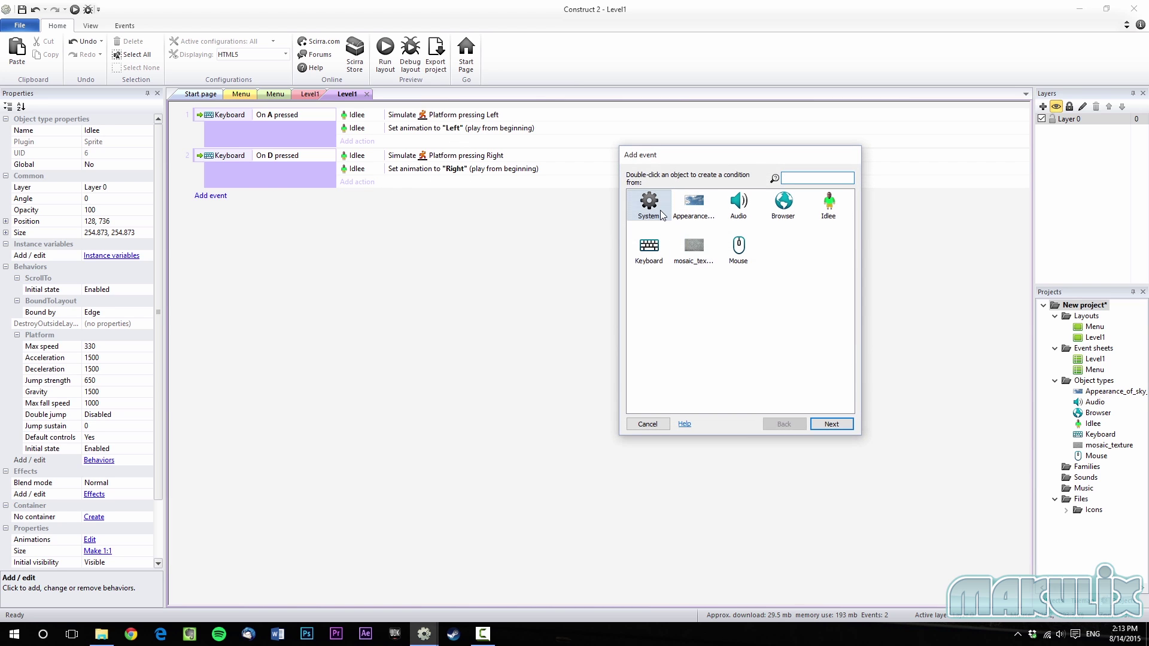
click(650, 425)
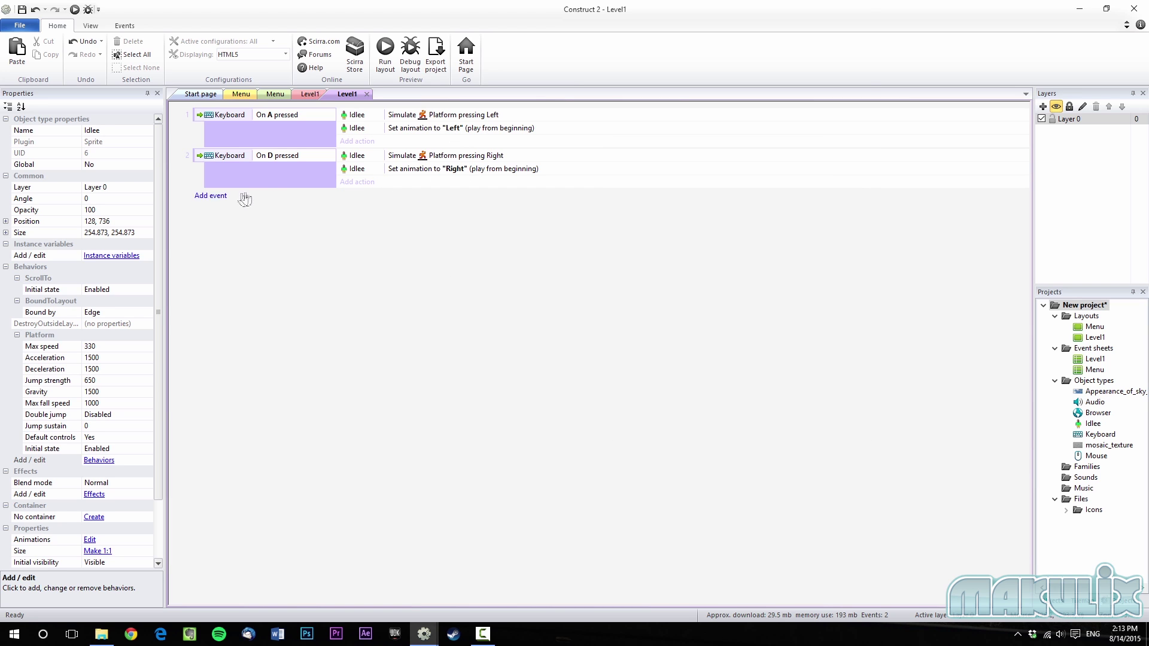
Duplicate the D key event and set the copy's key to W.
click(216, 178)
key(ctrl+c)
key(ctrl+v)
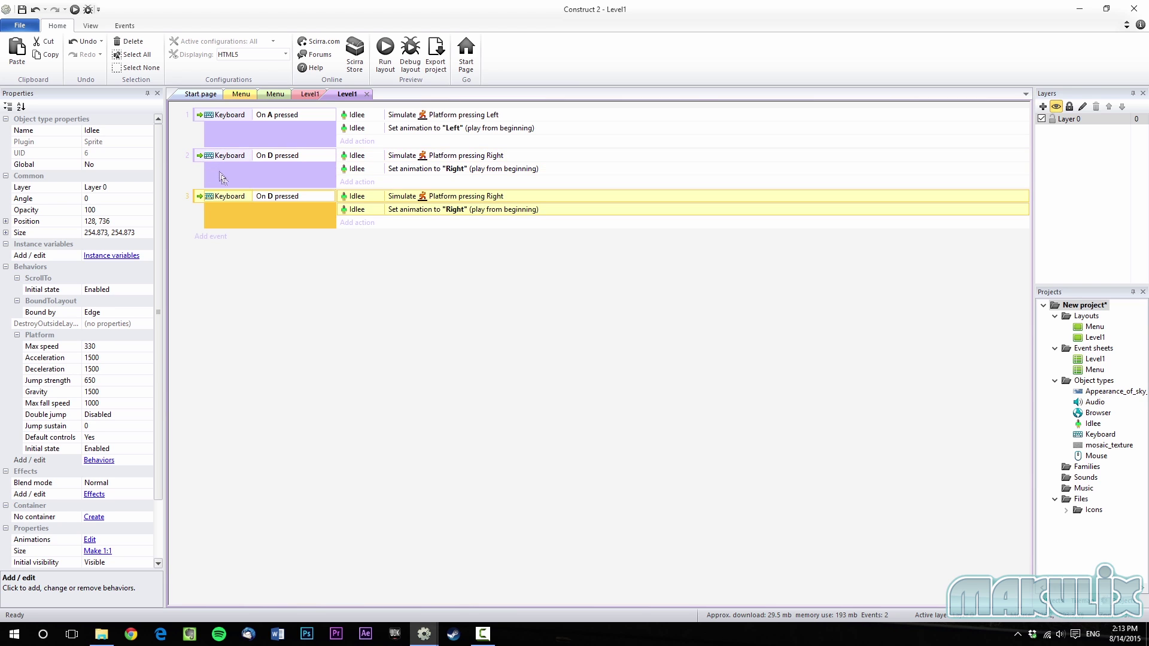
double_click(277, 197)
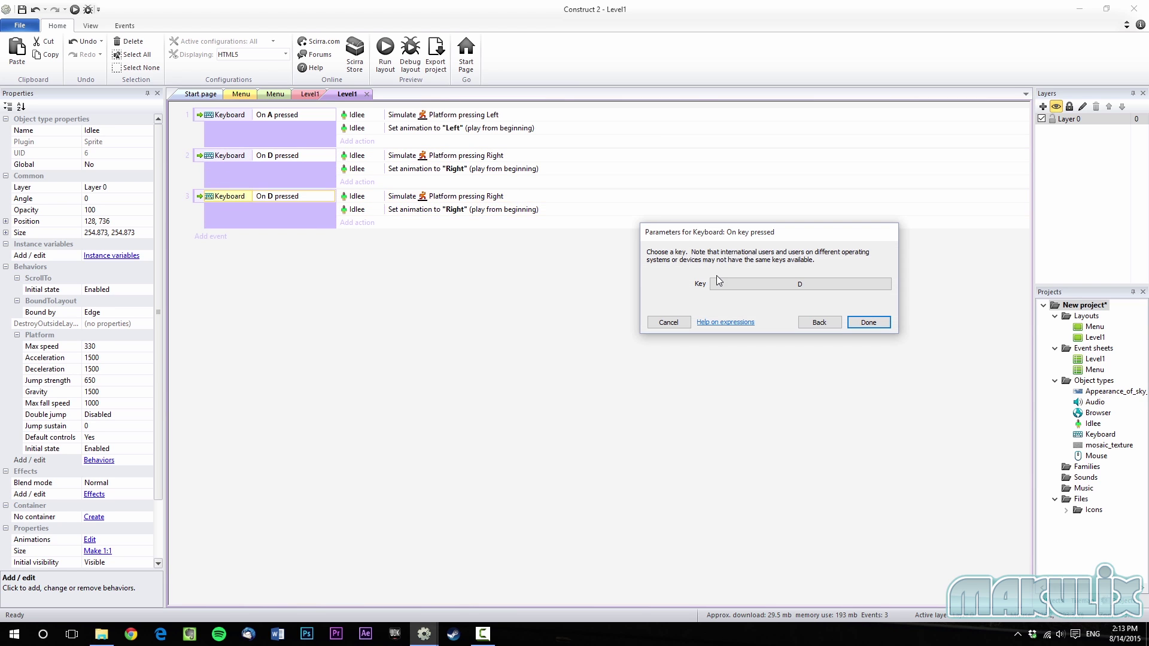
click(718, 283)
click(769, 330)
click(874, 322)
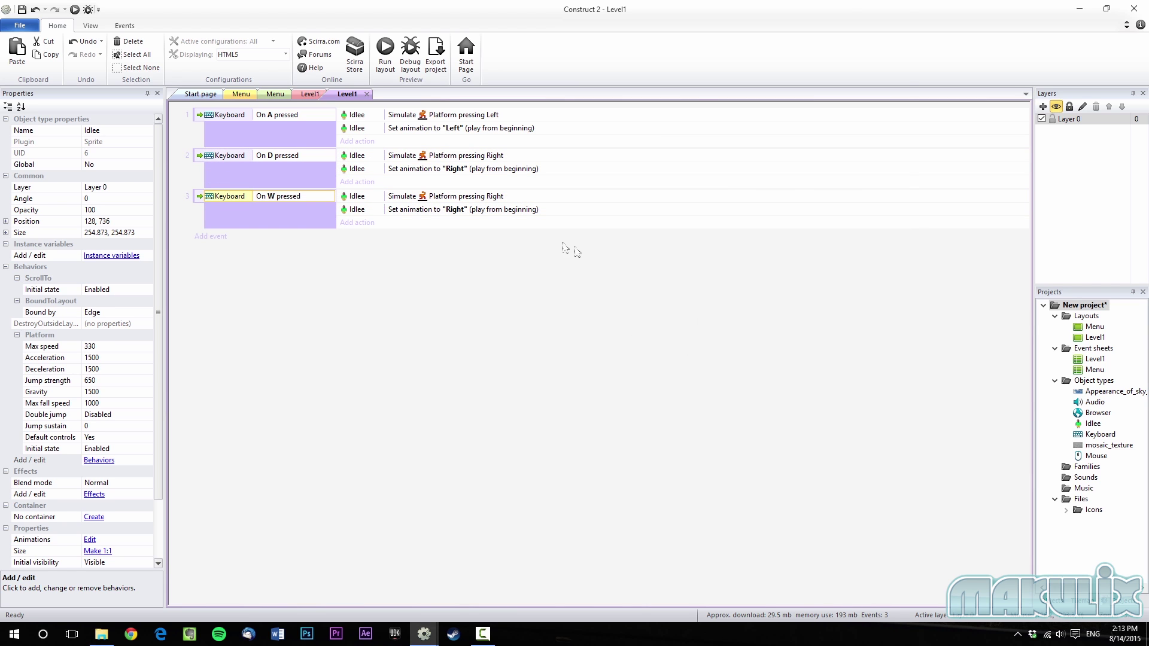
Change the simulated Platform control in the W key event to Jump.
double_click(482, 197)
click(724, 285)
click(743, 317)
click(868, 322)
Set the animation name in the W key event's Set animation action to "Default", playing from the beginning.
double_click(461, 209)
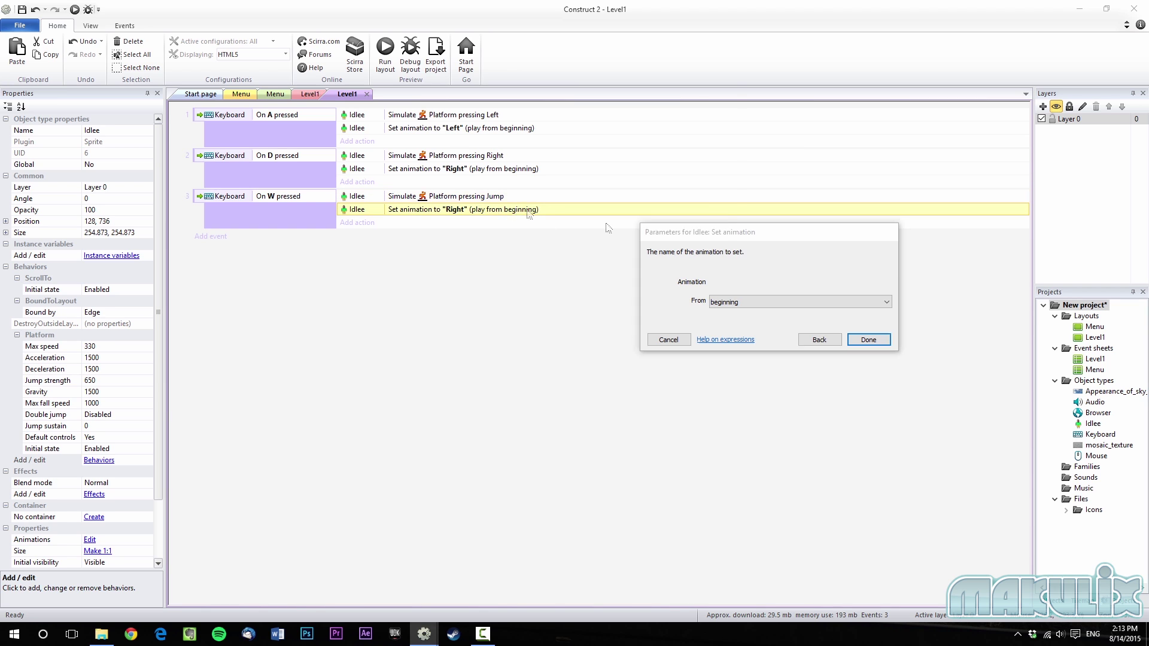
click(742, 302)
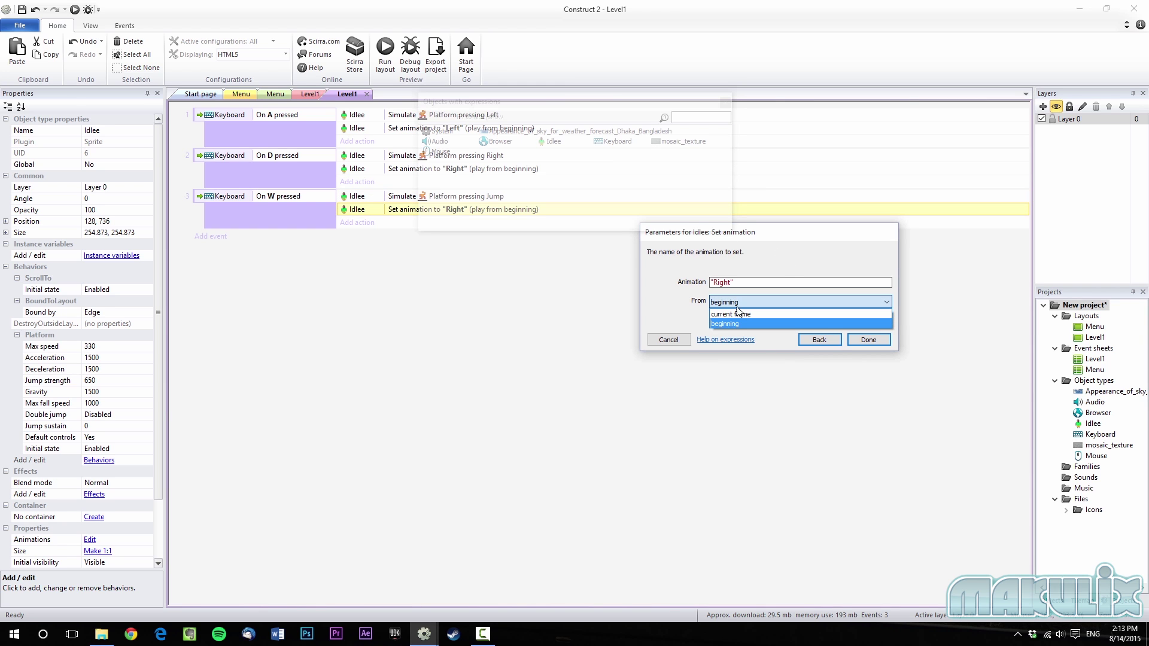
click(722, 288)
click(723, 284)
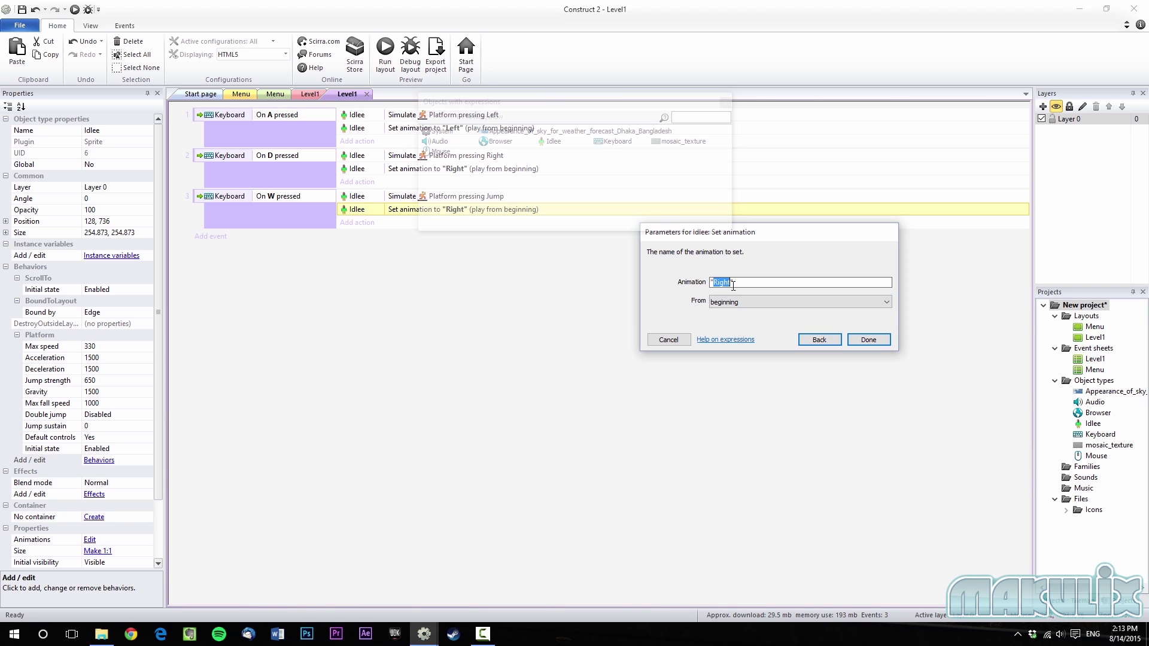
text(Idlee)
key(BackSpace)
key(BackSpace)
key(BackSpace)
key(BackSpace)
key(BackSpace)
text(Def)
key(Return)
click(420, 313)
Run the layout in the browser, test the character's walking, and close the preview.
click(383, 58)
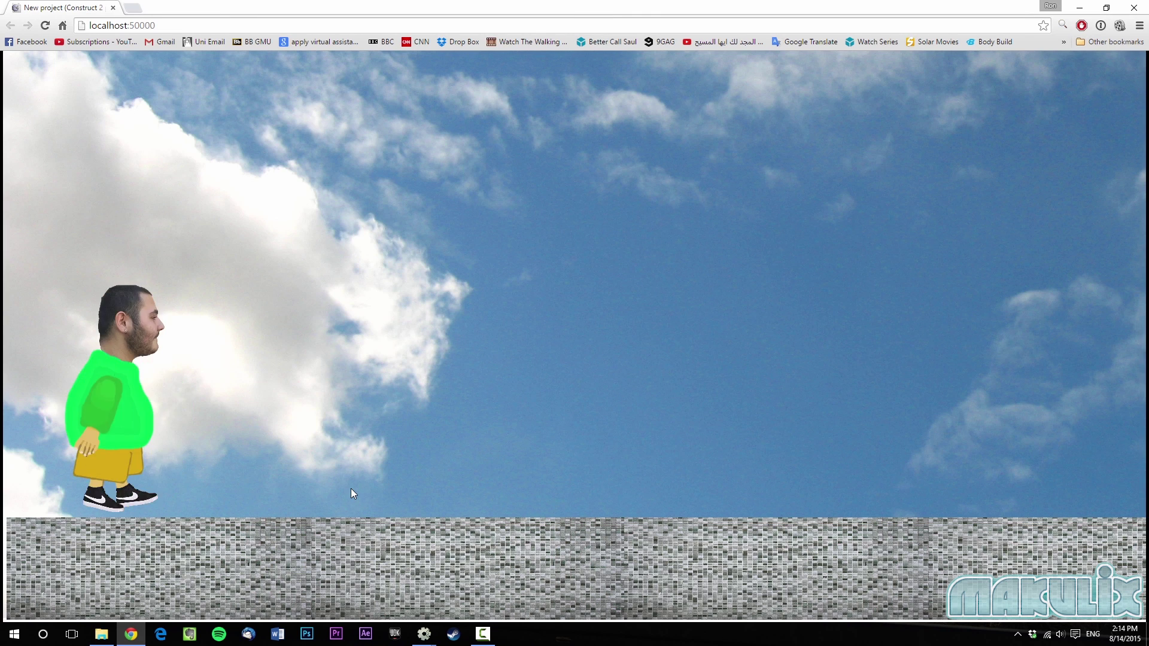
key(Left)
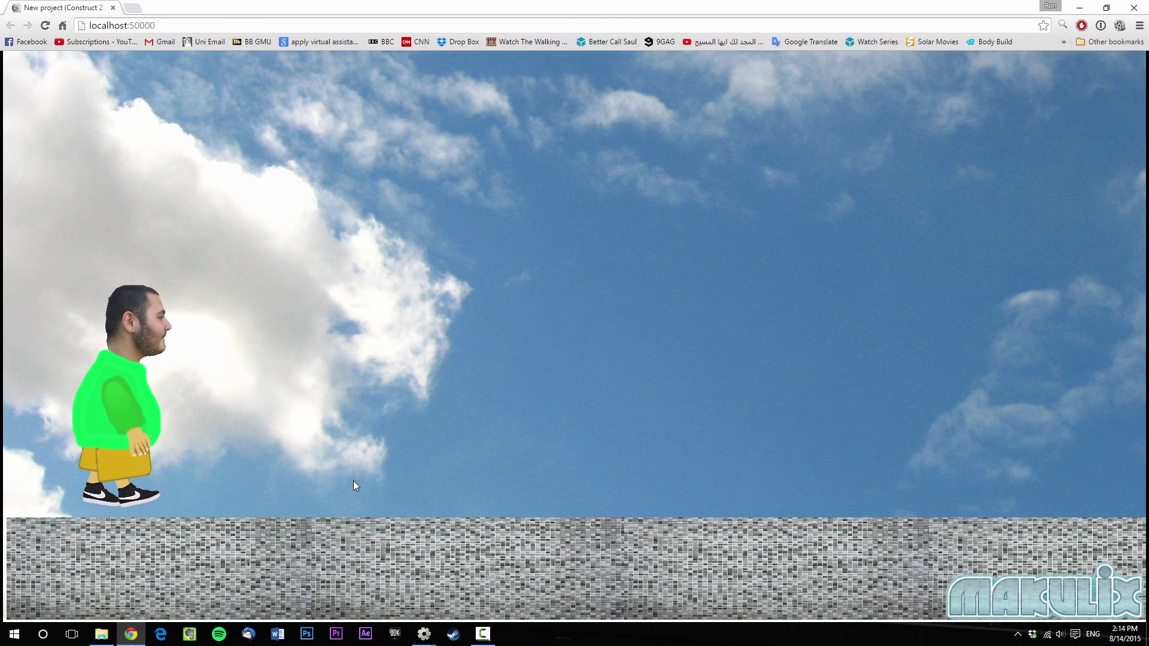
click(1134, 7)
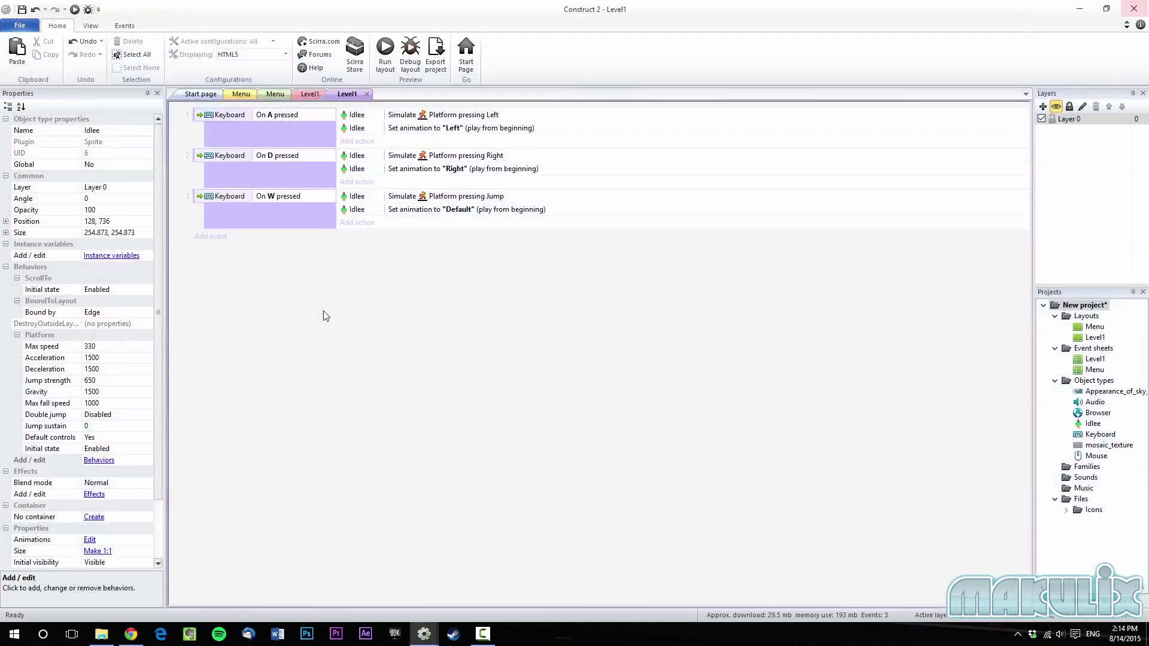
Replace the A event's "On key pressed" condition with "Key is down" for the A key.
double_click(263, 115)
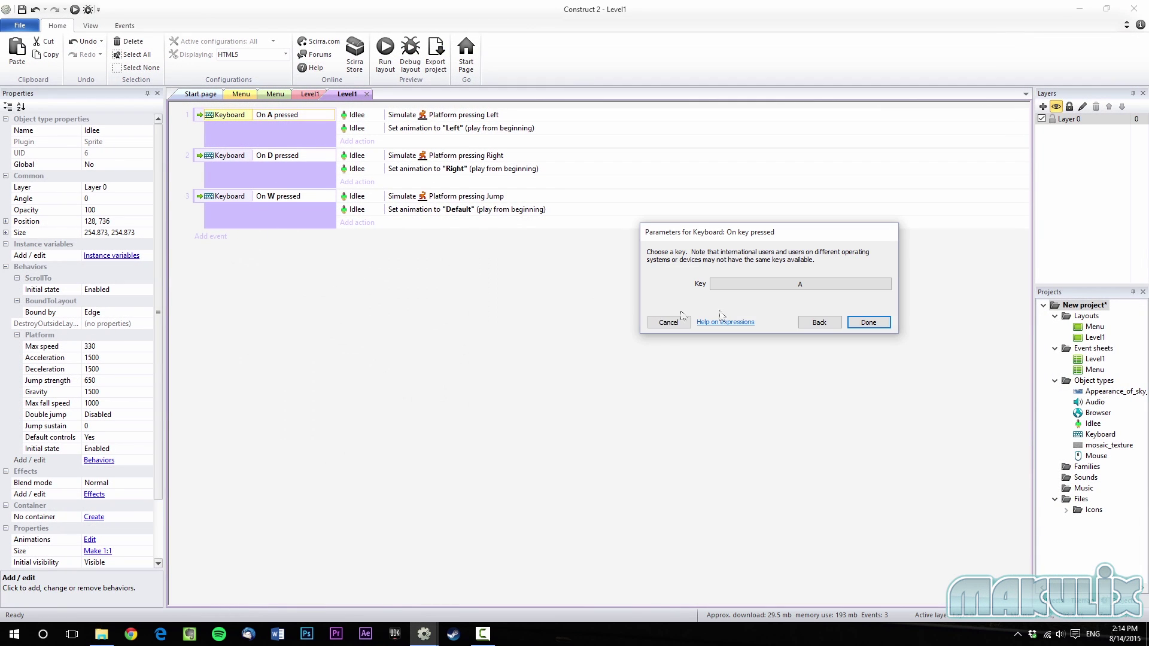
click(884, 321)
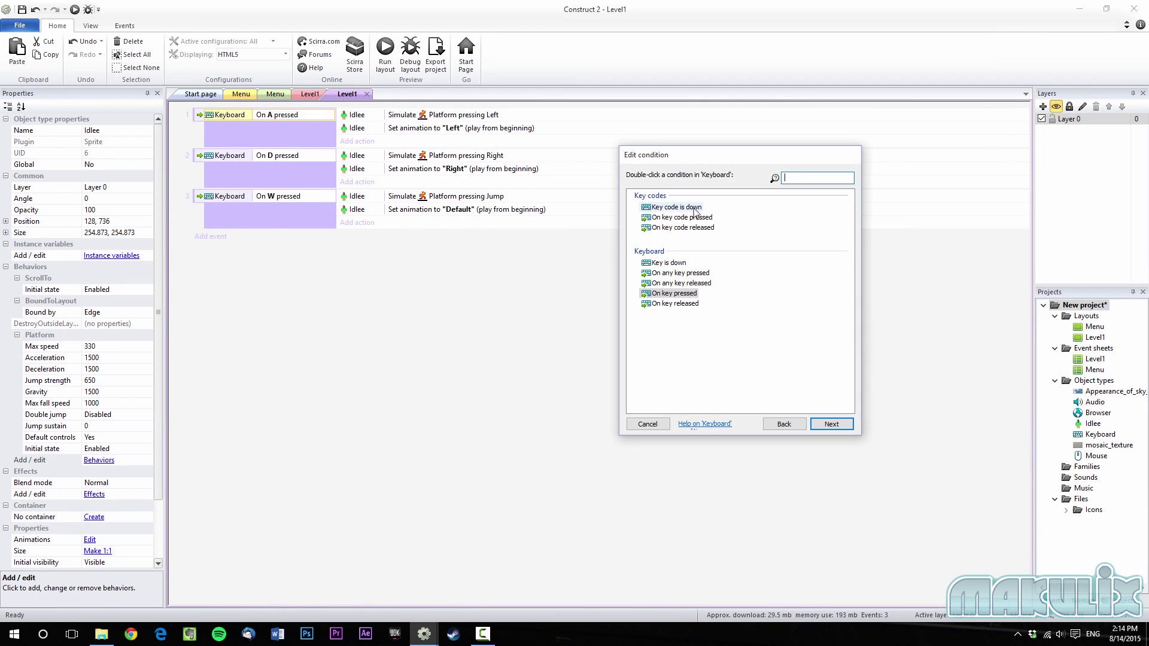
double_click(669, 263)
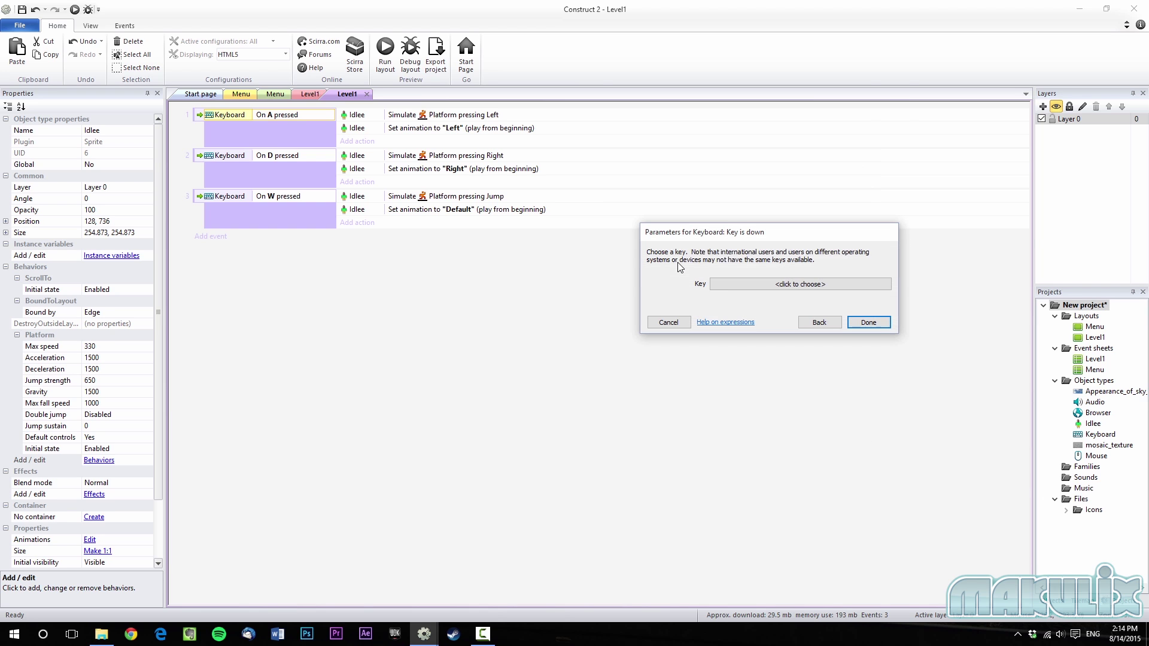
click(723, 284)
key(a)
click(785, 330)
click(866, 322)
Replace the D event's "On key pressed" condition with "Key is down" for the D key.
double_click(277, 155)
click(722, 285)
key(d)
click(780, 329)
click(819, 322)
double_click(728, 265)
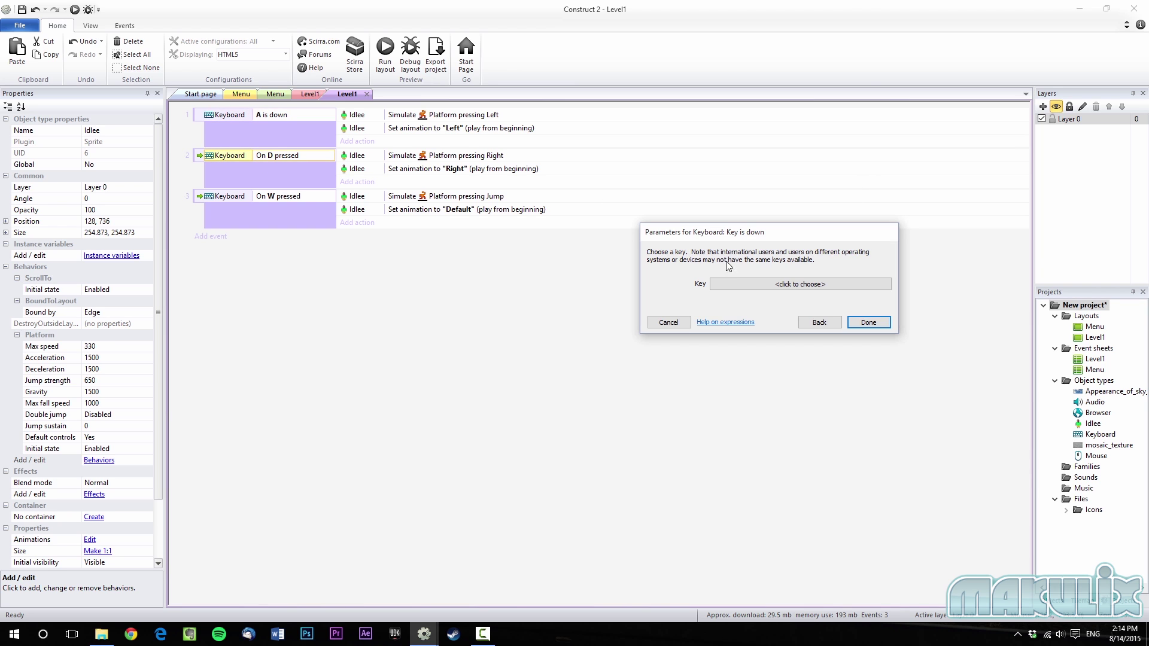
click(777, 284)
key(d)
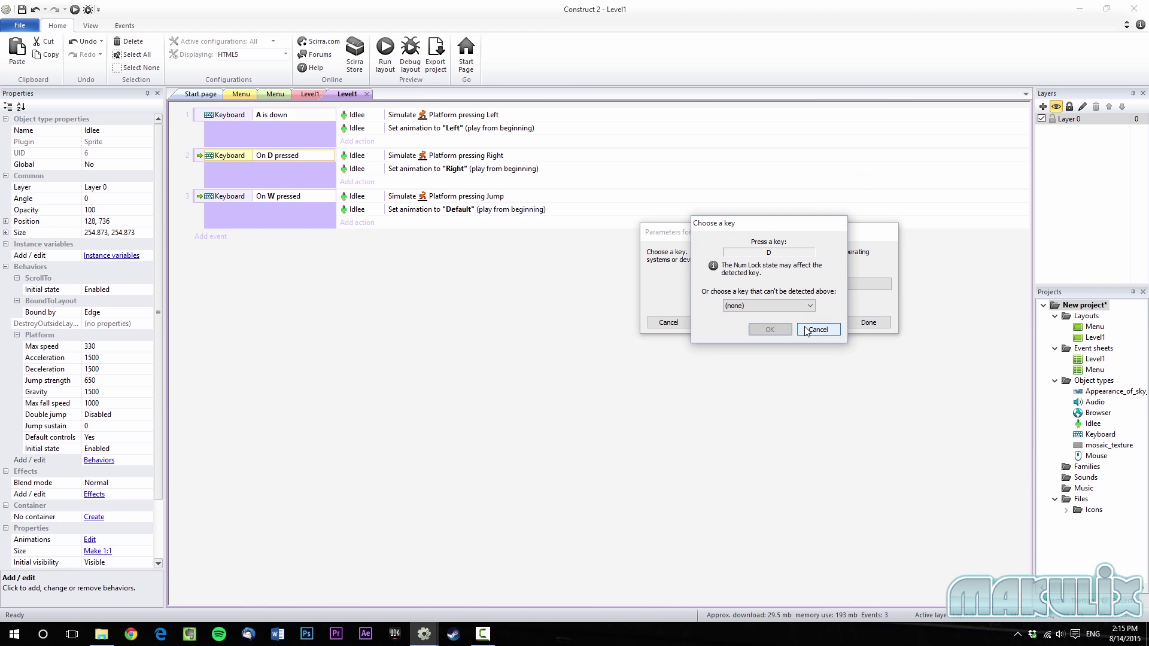
click(772, 329)
click(856, 323)
Replace the W event's "On key pressed" condition with "Key is down" for the W key.
double_click(303, 196)
click(819, 322)
double_click(734, 270)
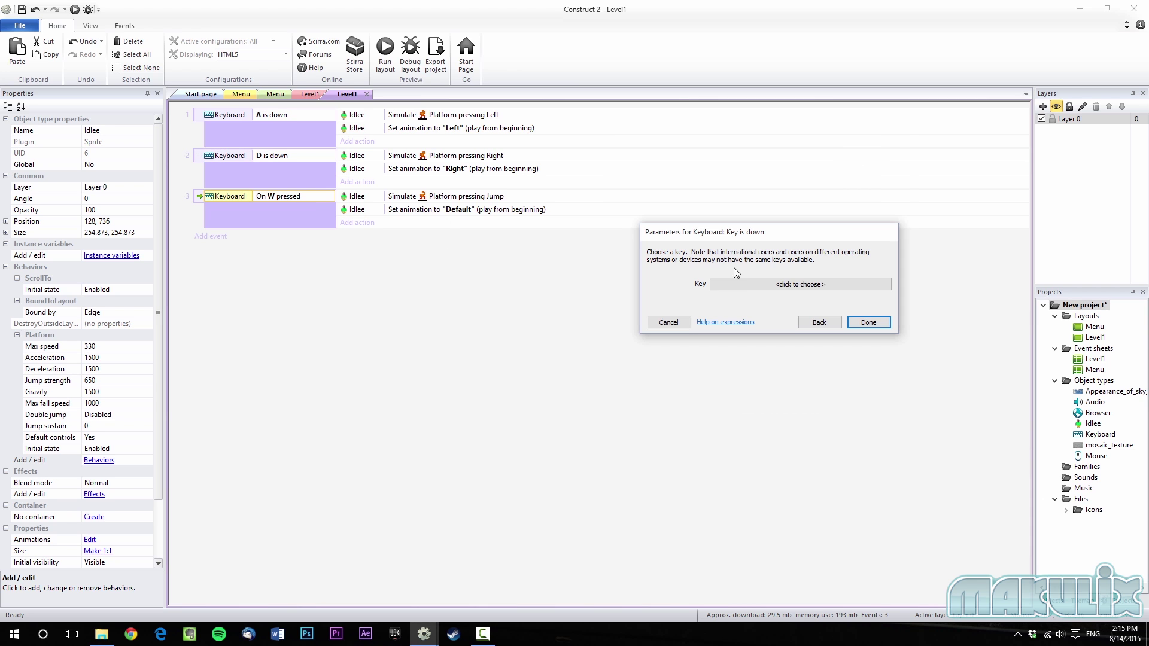
click(823, 286)
key(w)
key(Return)
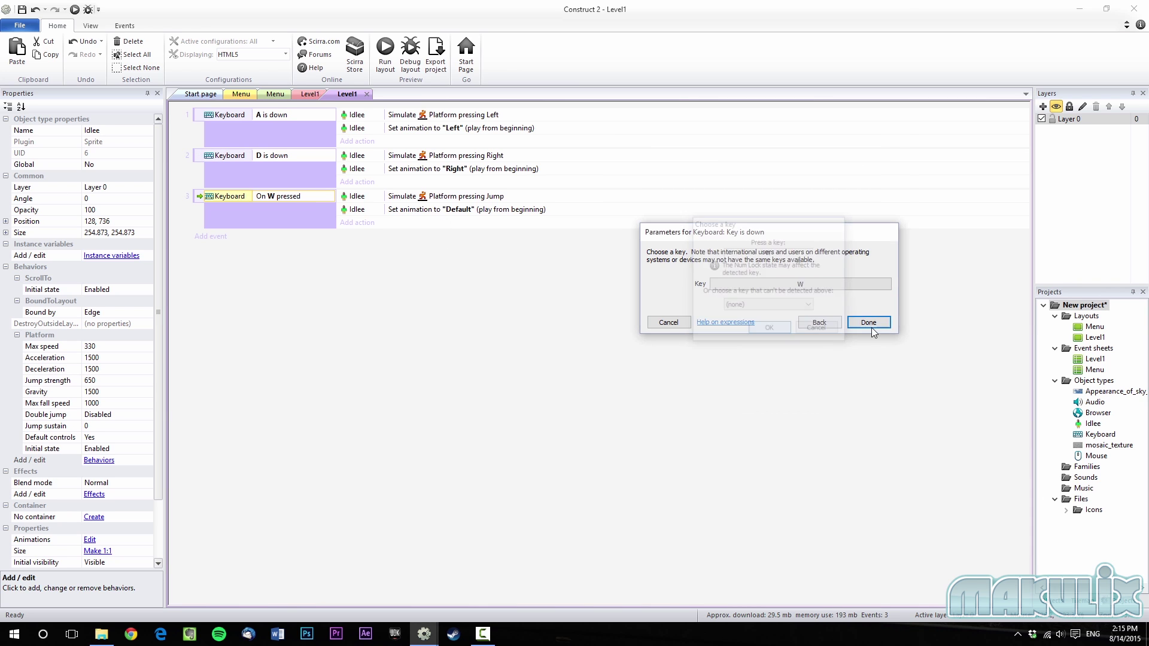
click(868, 323)
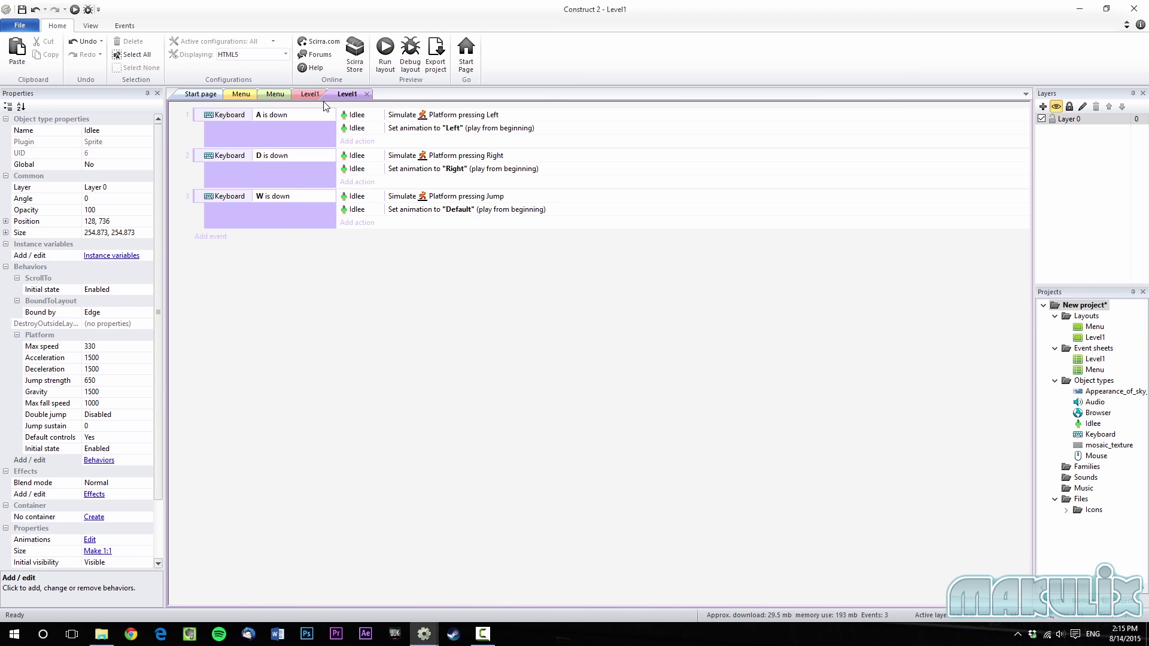
Run the layout, test walking right, walking left and jumping, and close the preview.
click(385, 54)
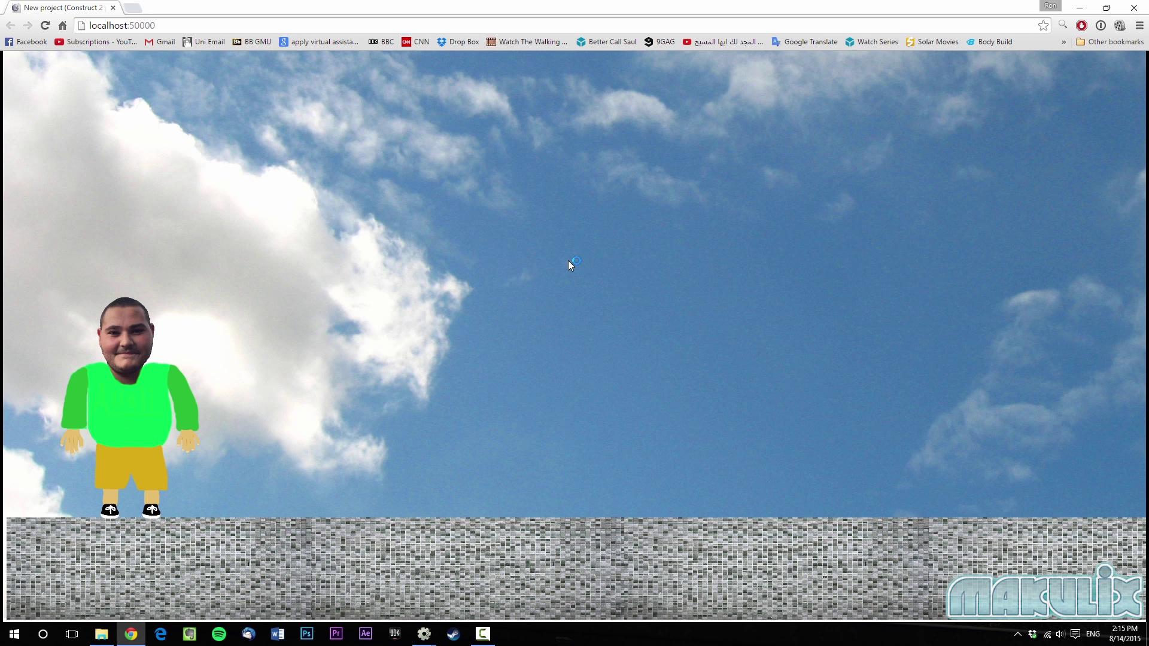
key(Right)
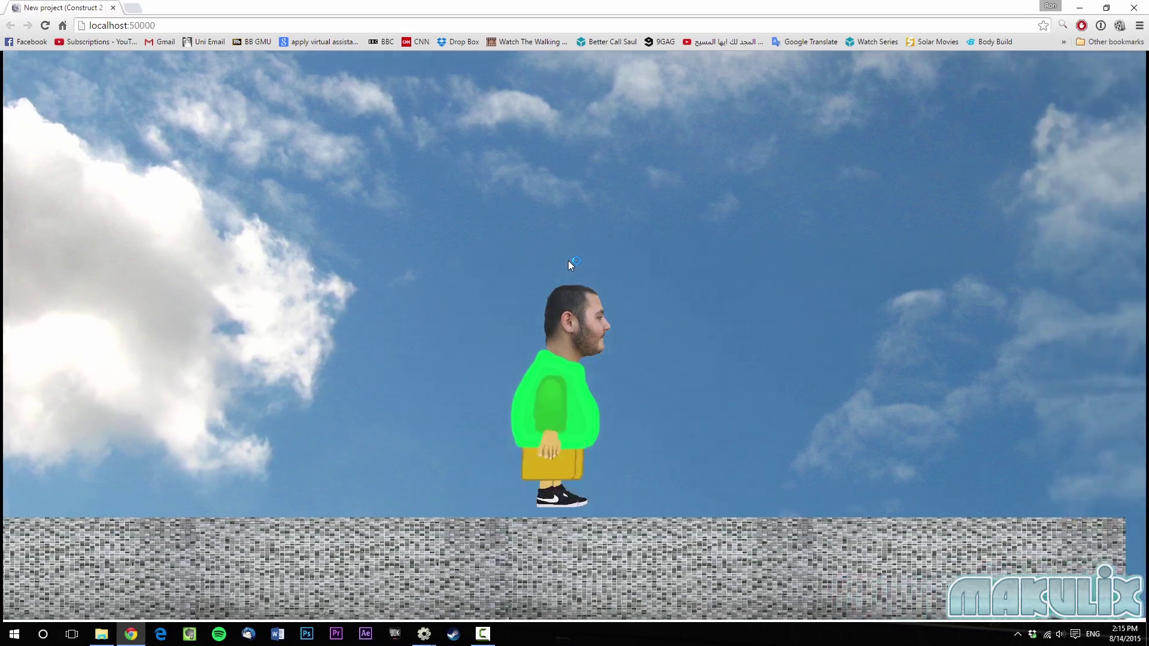
key(Left)
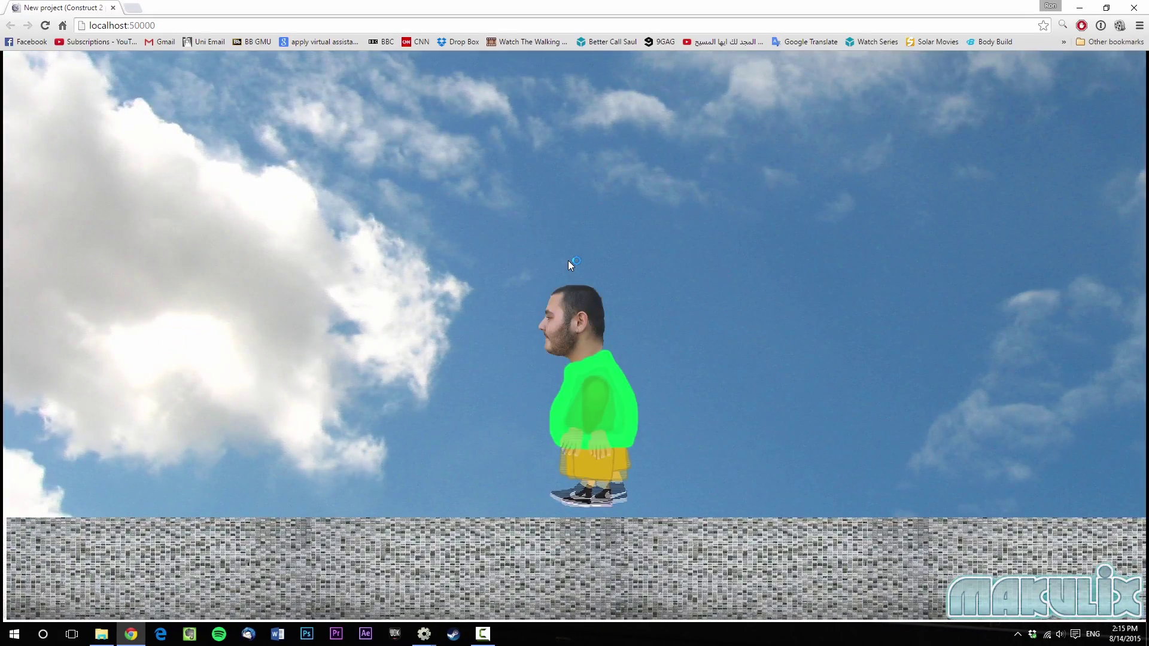
key(Right)
key(Left)
key(Up)
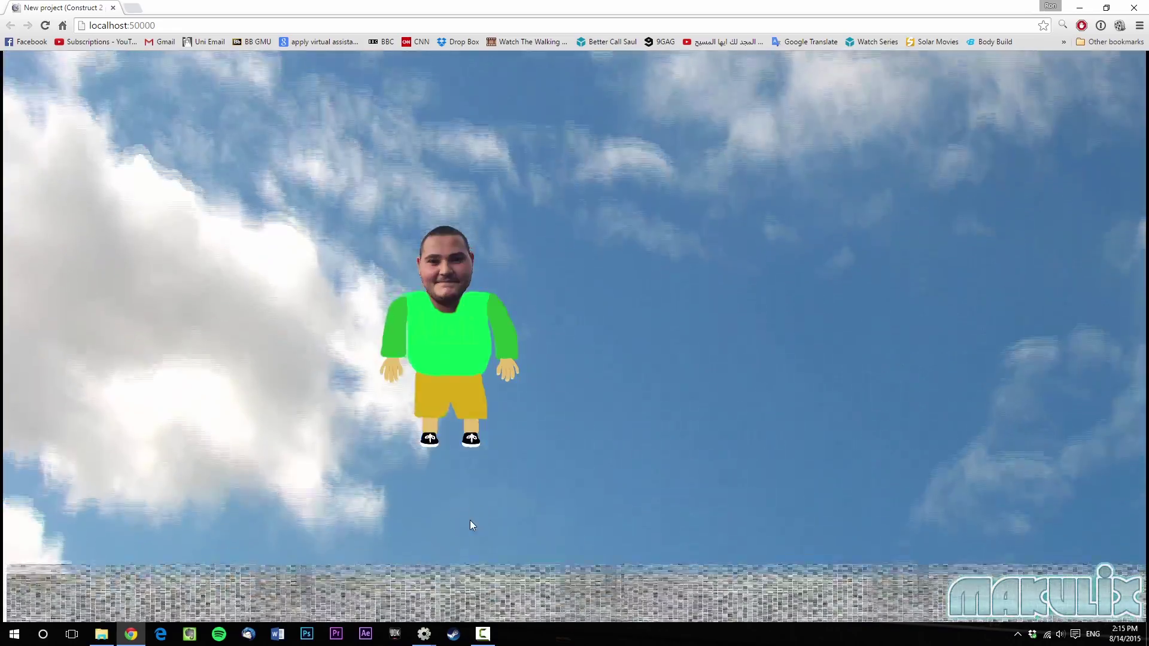
key(Right)
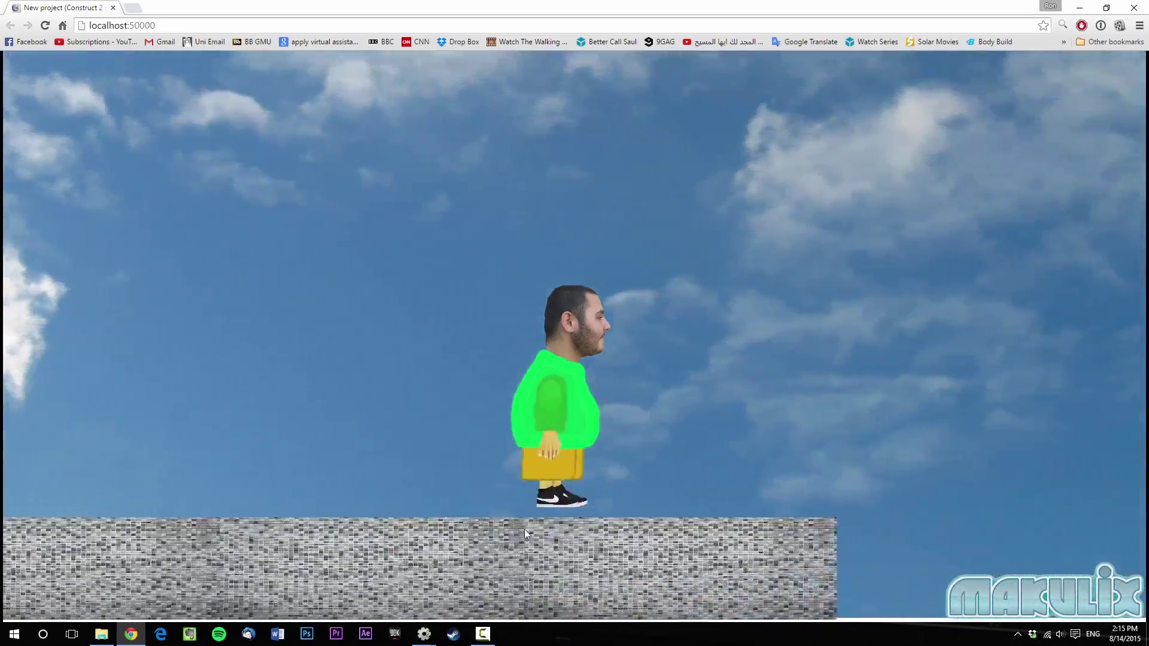
key(Left)
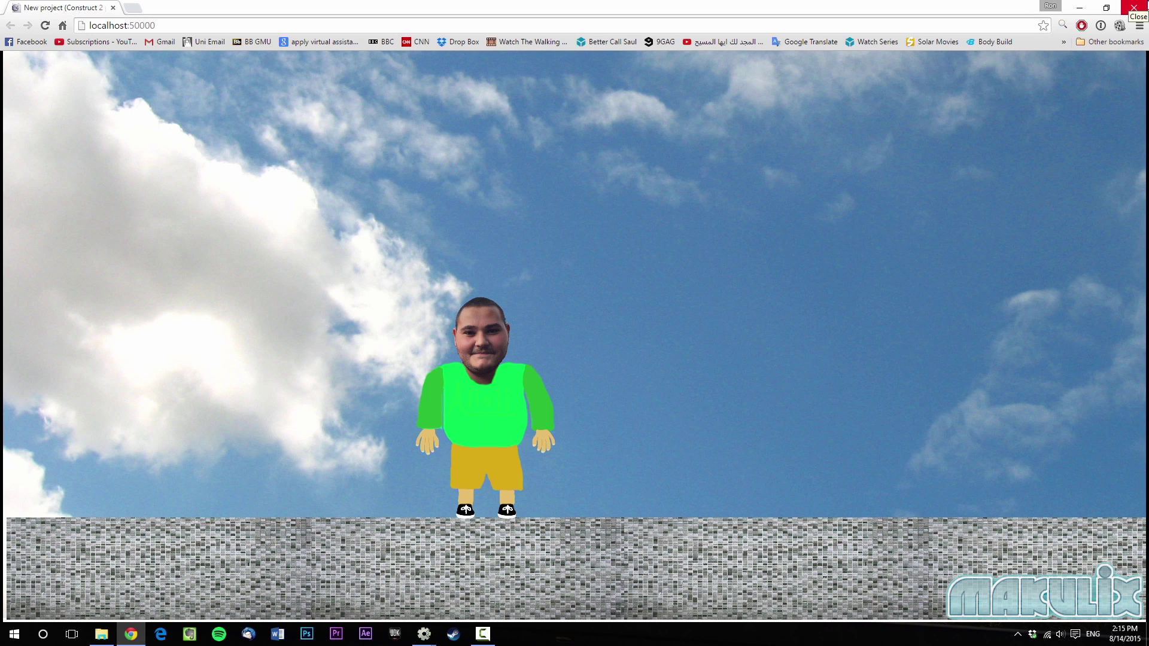
click(1144, 5)
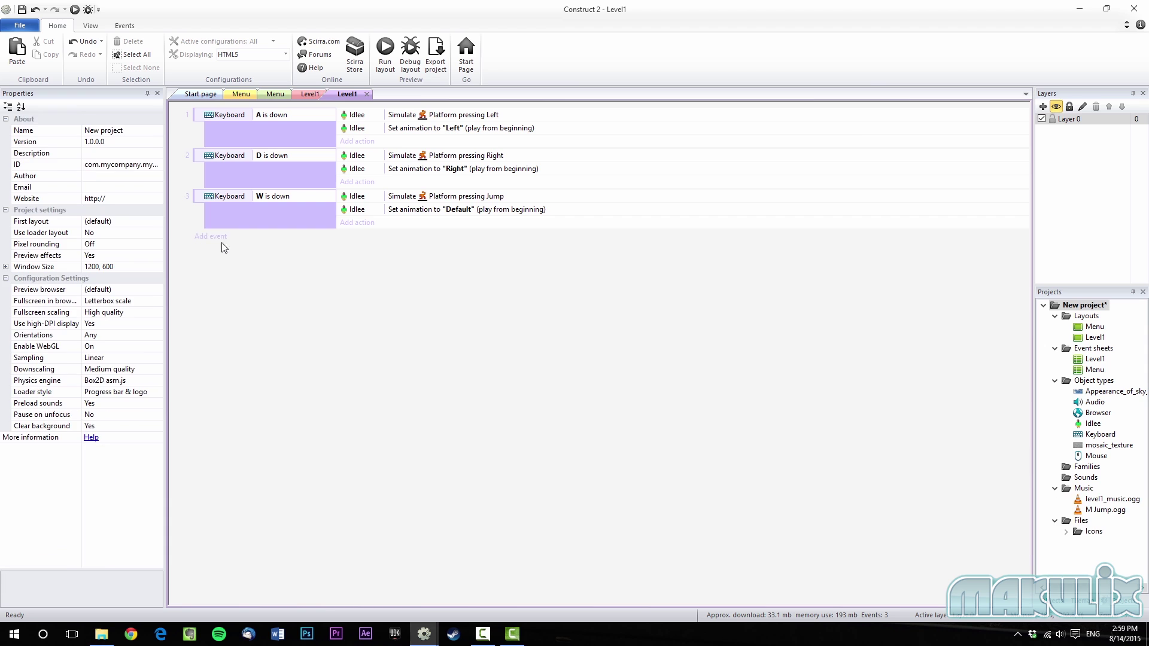
Add a fourth event with the Keyboard condition "Key is down" for the W key.
click(215, 238)
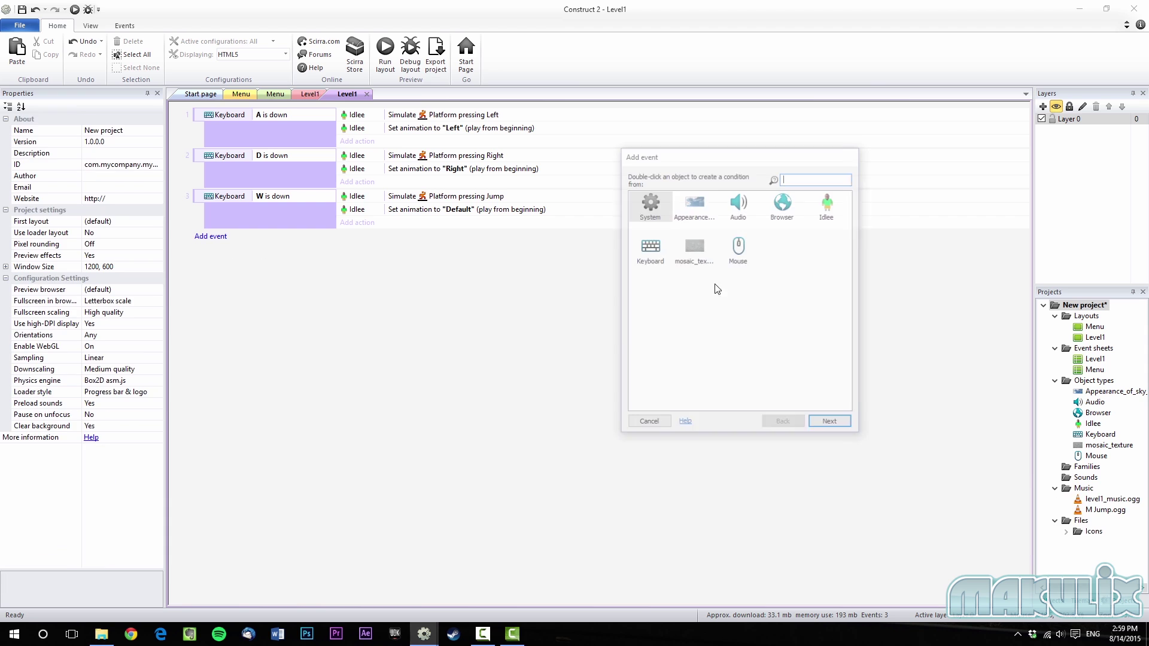
double_click(652, 246)
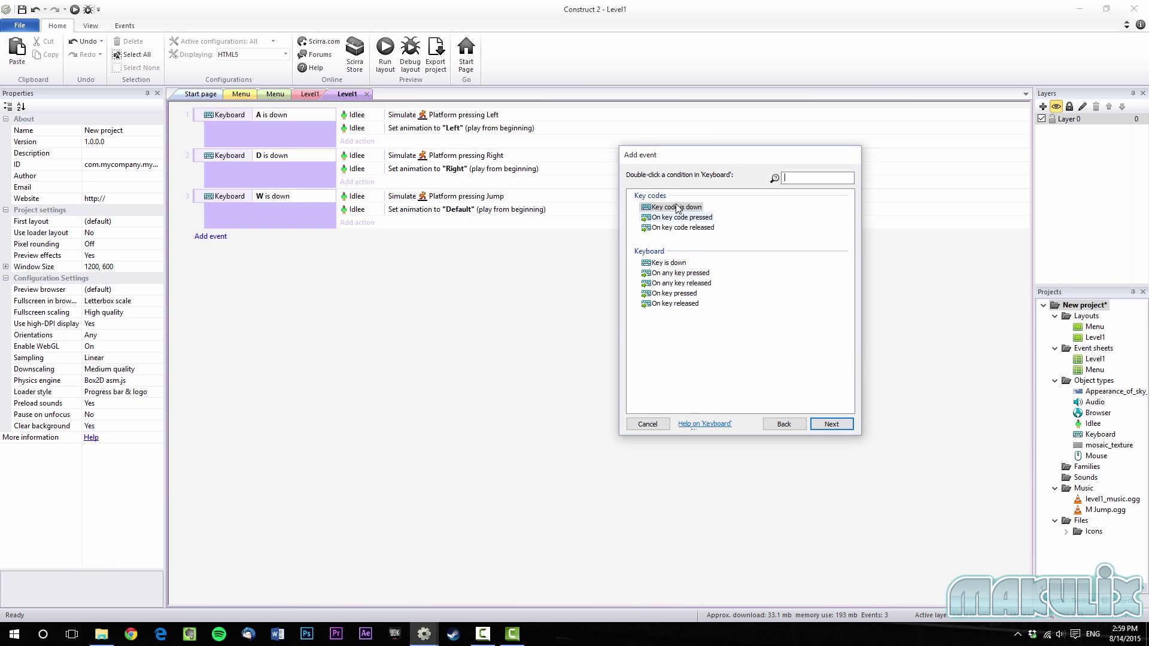
click(677, 263)
double_click(677, 263)
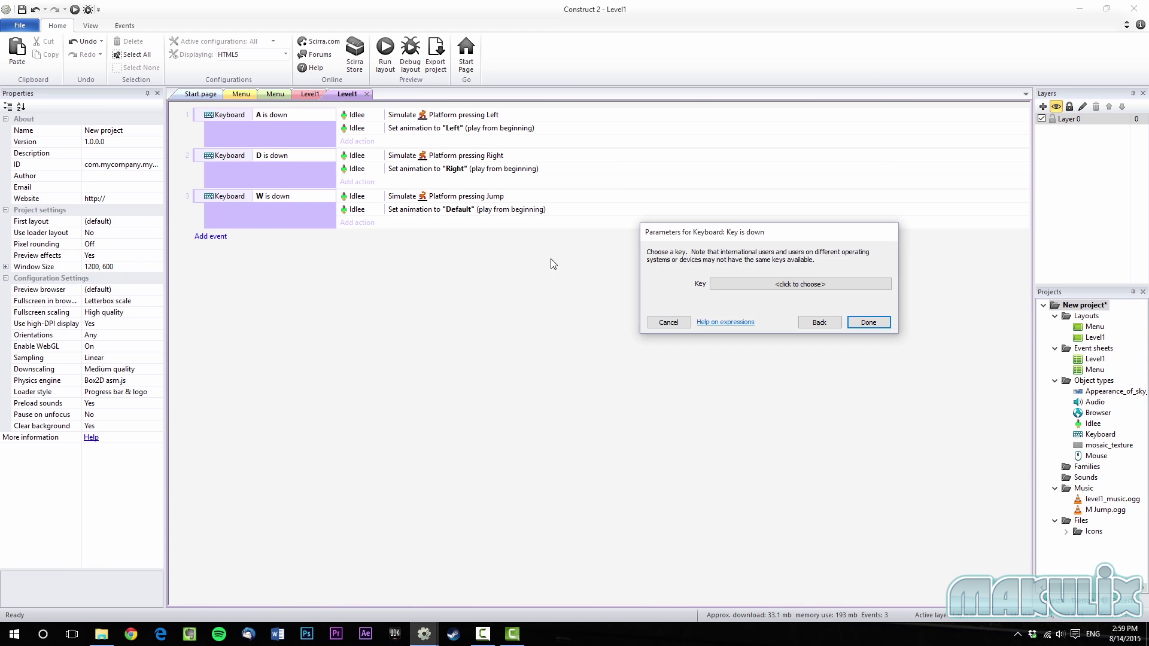
click(799, 284)
key(d)
click(778, 330)
click(799, 283)
key(w)
click(770, 330)
click(868, 322)
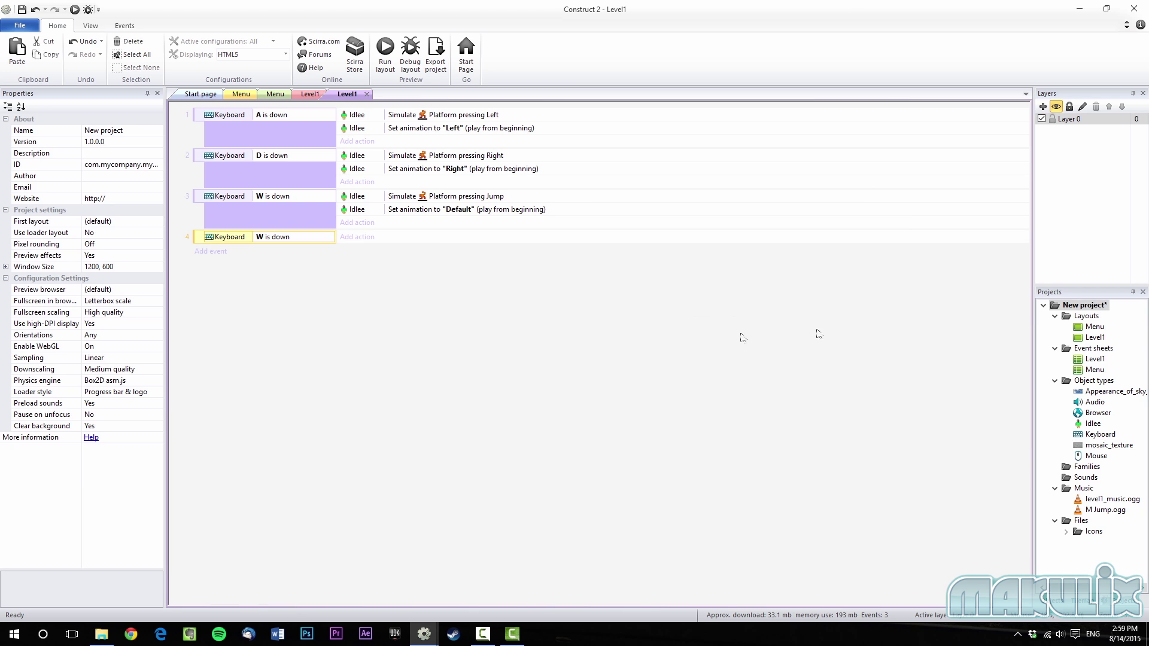
Add another Keyboard "Key is down" condition to the fourth event, using the W key.
right_click(202, 241)
mouse_move(251, 244)
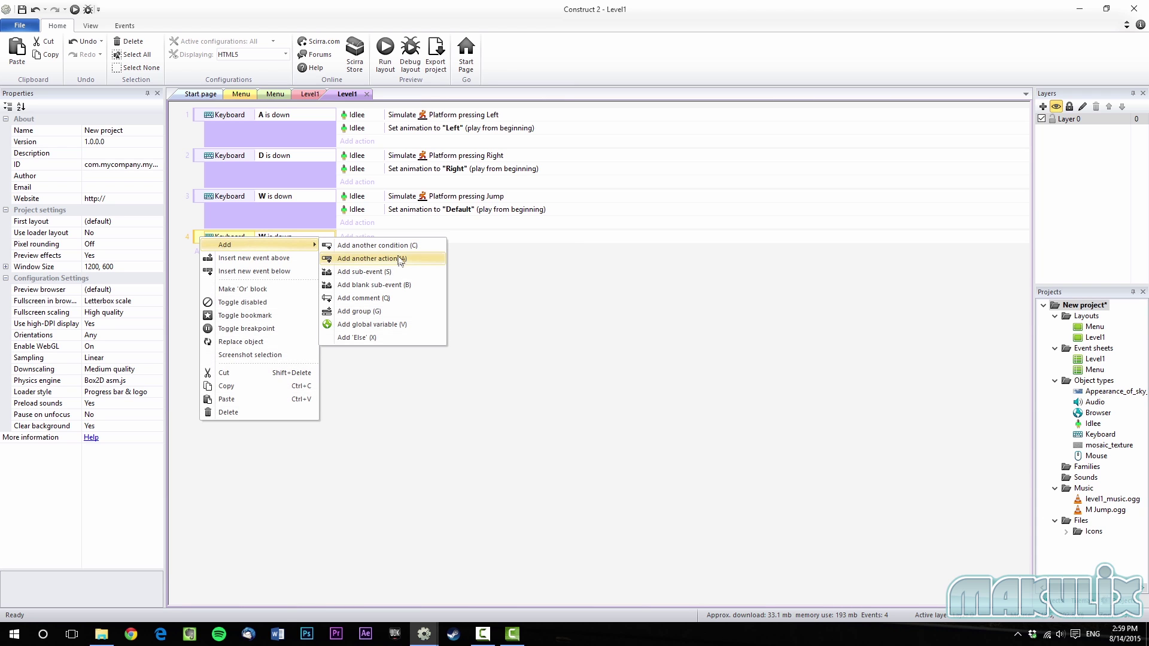
click(381, 246)
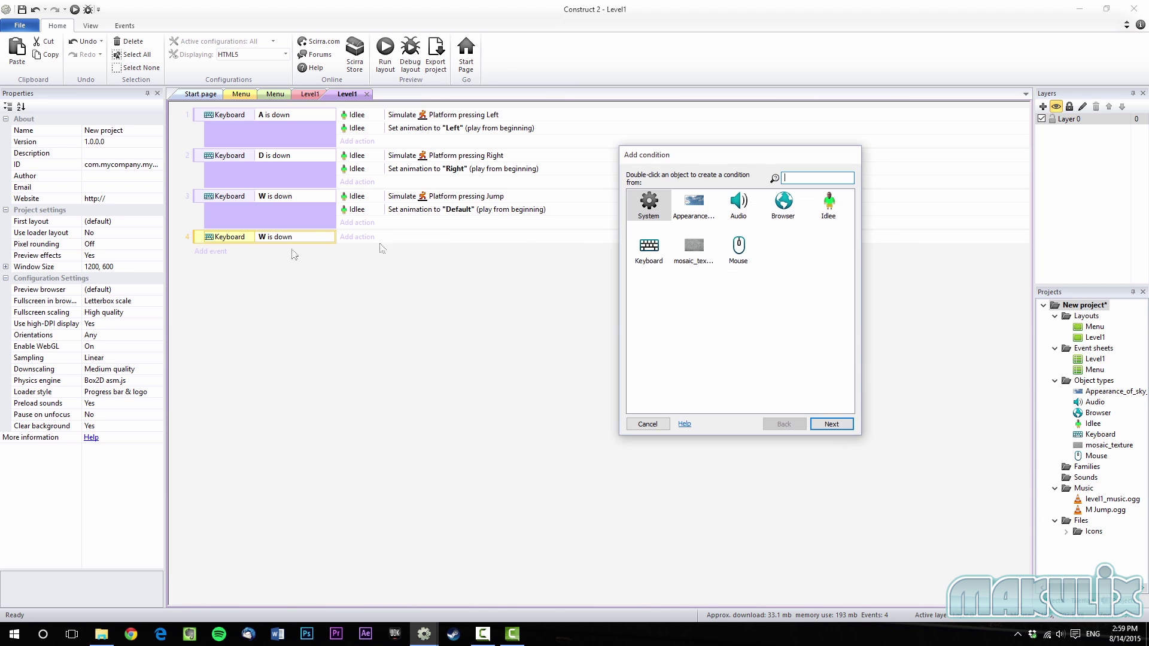
double_click(648, 247)
double_click(663, 264)
click(801, 283)
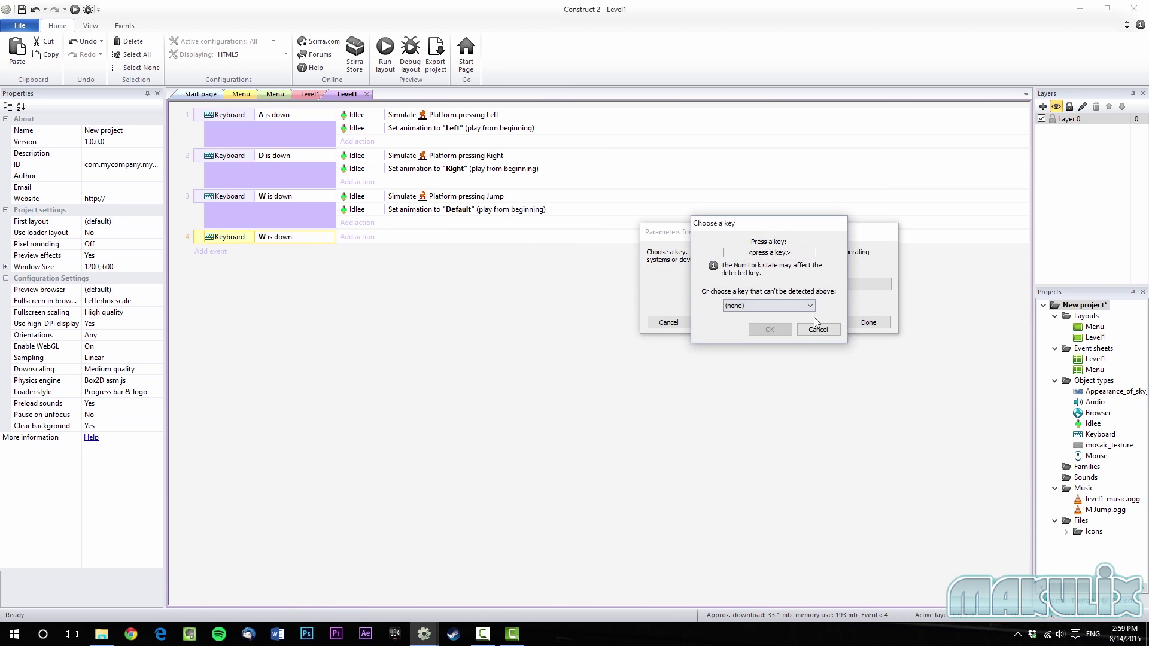
key(w)
click(865, 323)
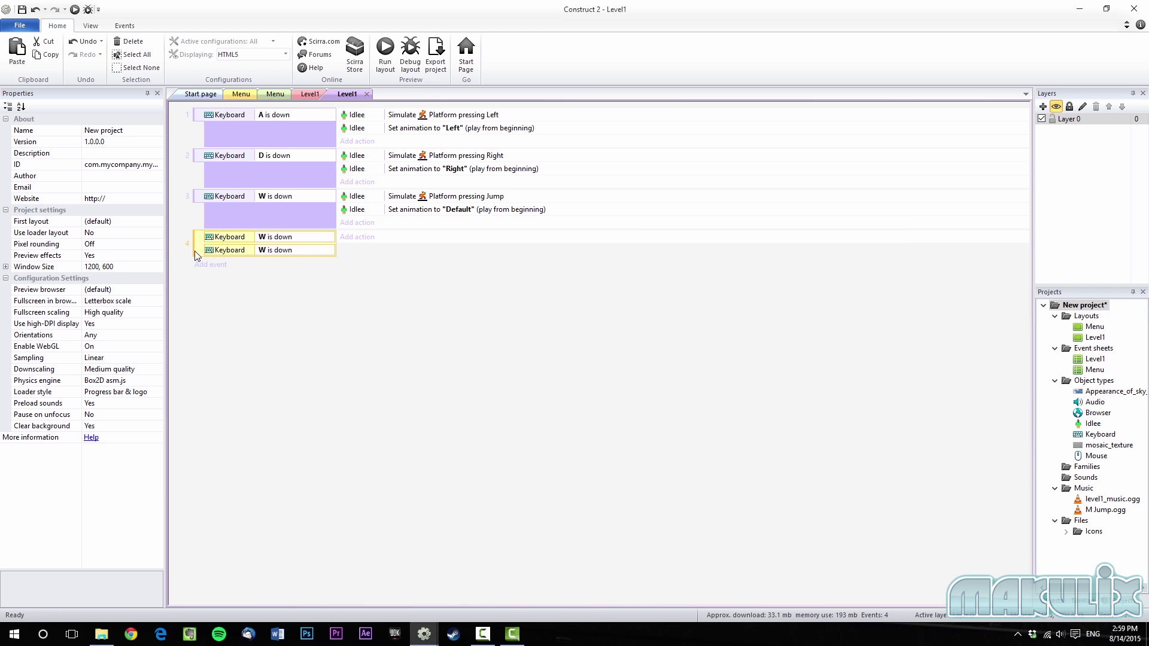
Duplicate the fourth event's second W condition and set the copy's key to D.
click(234, 254)
key(ctrl+c)
key(ctrl+v)
double_click(272, 263)
click(778, 284)
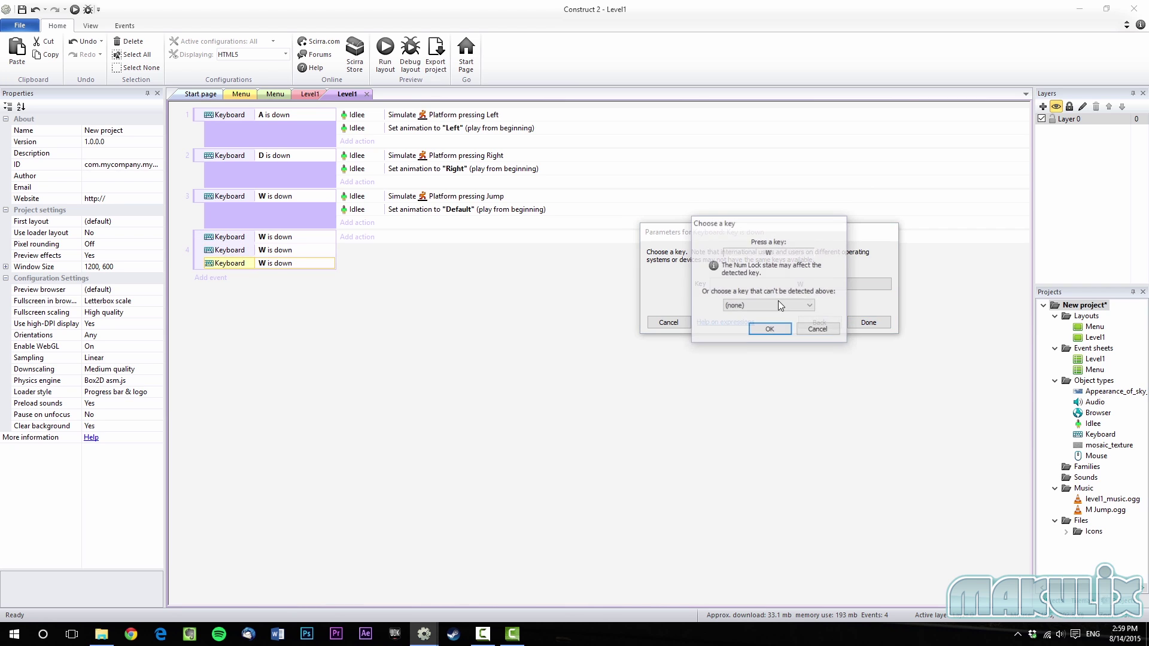
key(d)
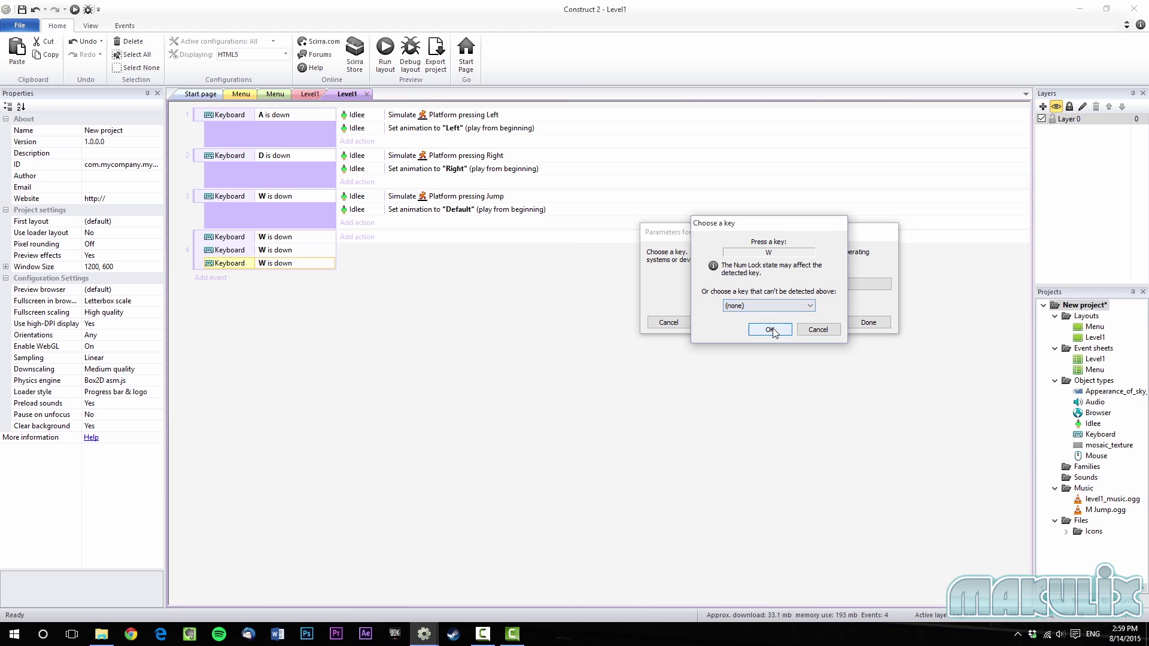
click(769, 329)
click(868, 323)
Change the key of the fourth event's second Keyboard condition to A.
double_click(278, 250)
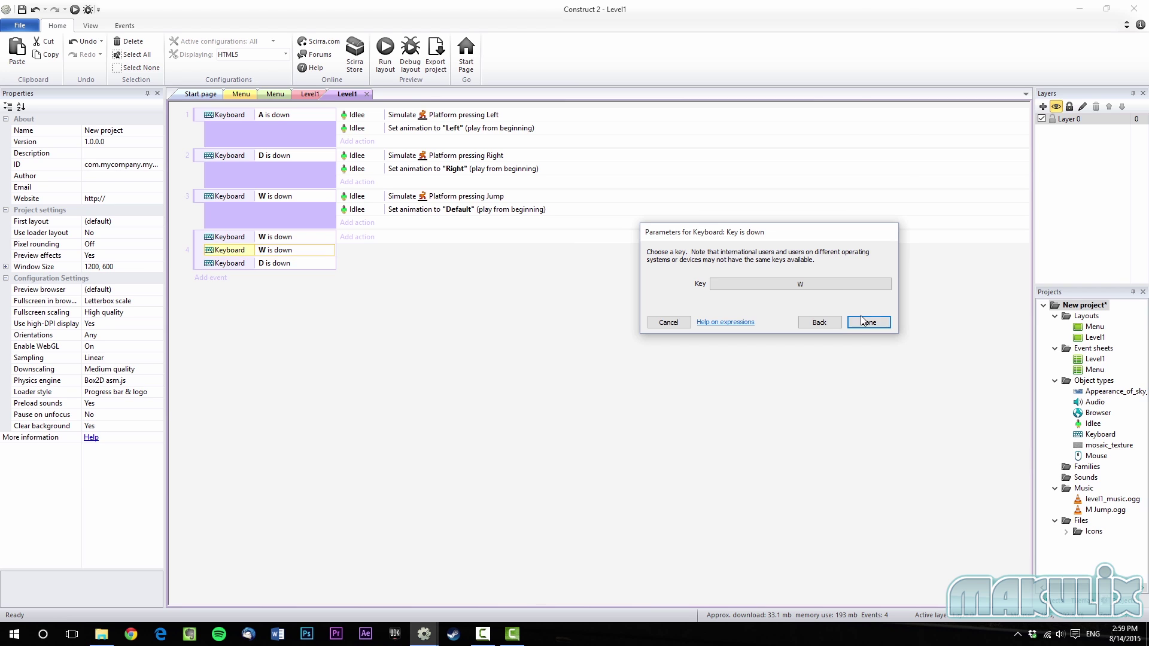
click(830, 285)
key(a)
click(790, 329)
click(860, 323)
click(198, 247)
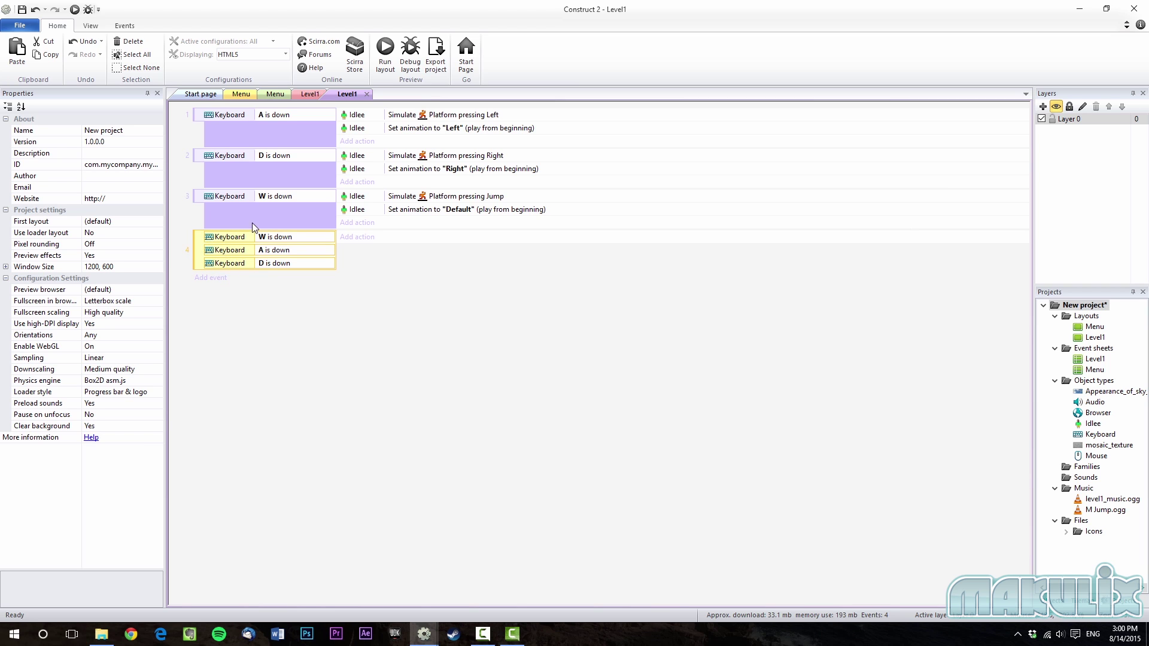
click(248, 299)
click(219, 211)
click(221, 181)
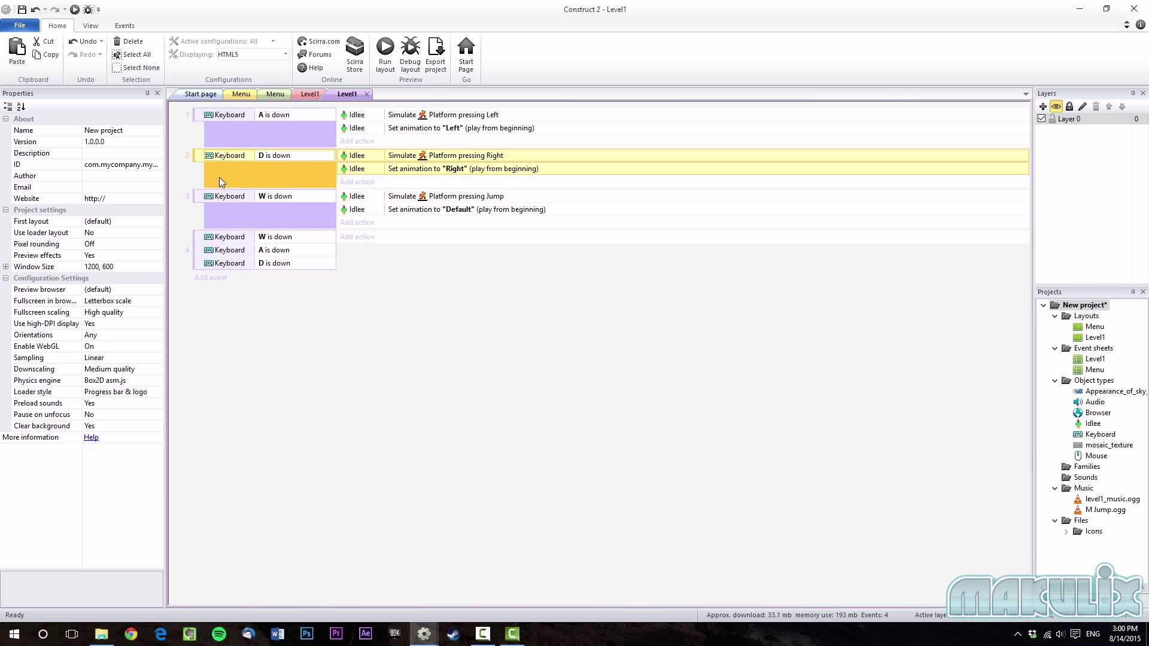
click(230, 140)
click(231, 238)
Add an Idlee "Set animation" action to the fourth event, playing "Default" from the beginning.
click(201, 244)
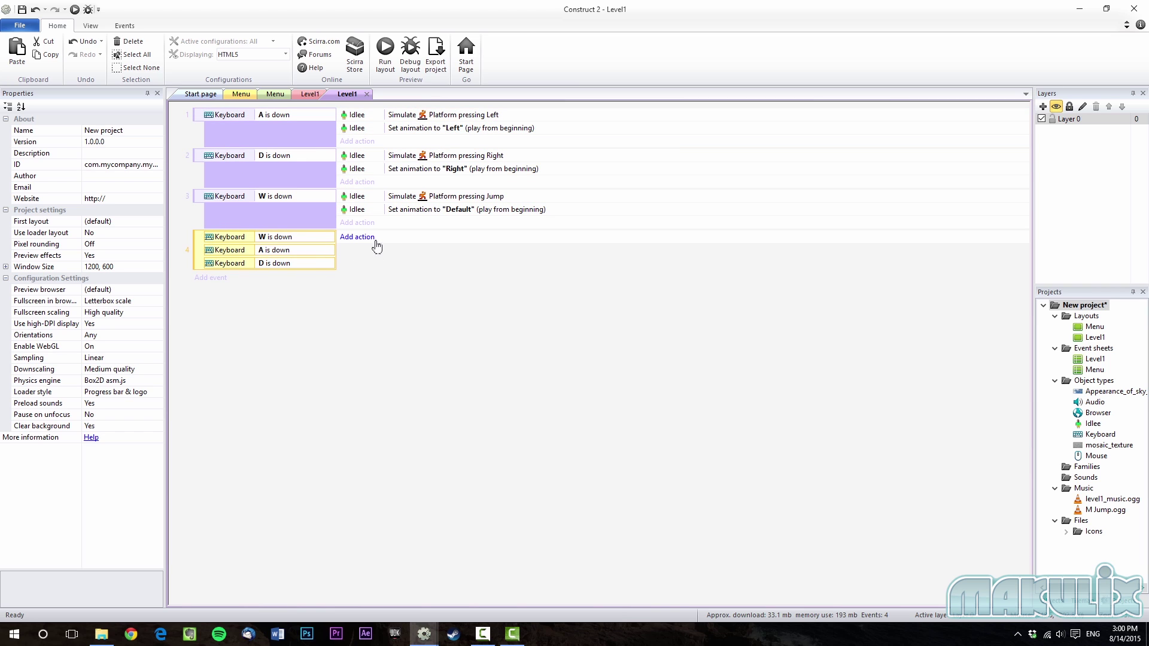
click(357, 237)
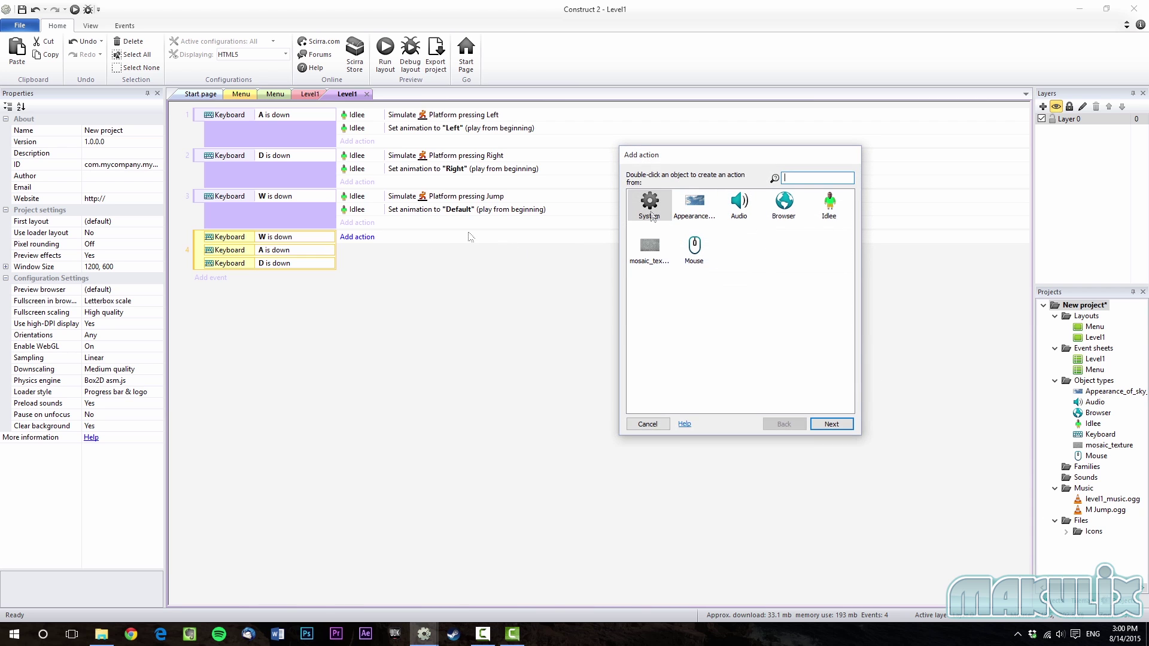
double_click(829, 210)
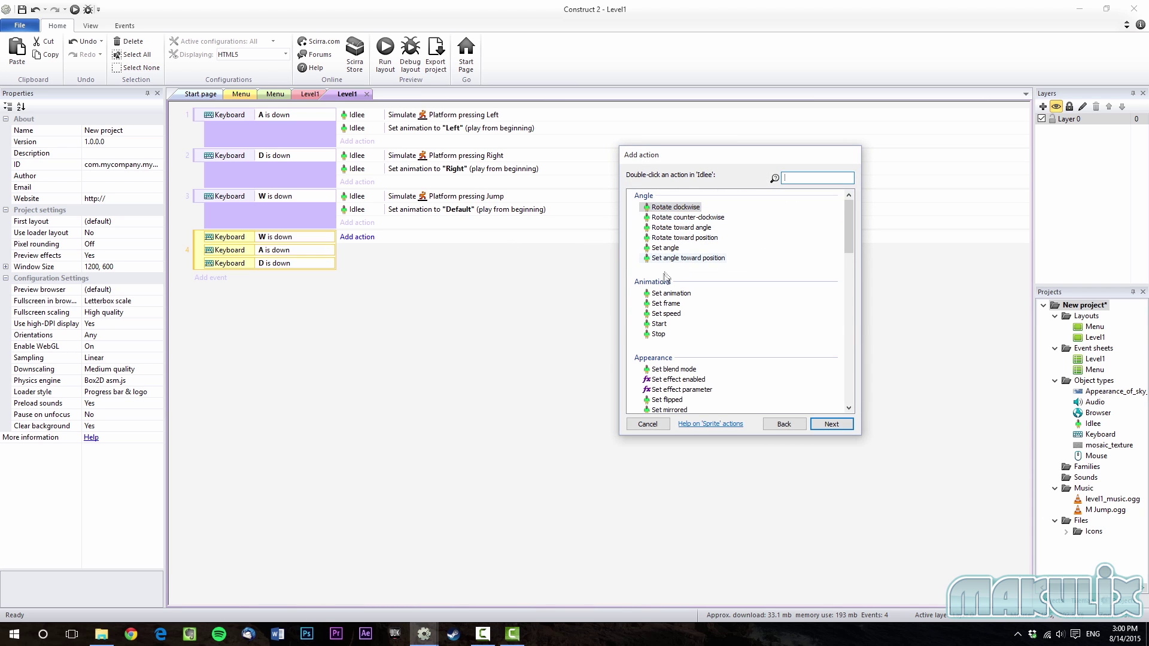
double_click(664, 293)
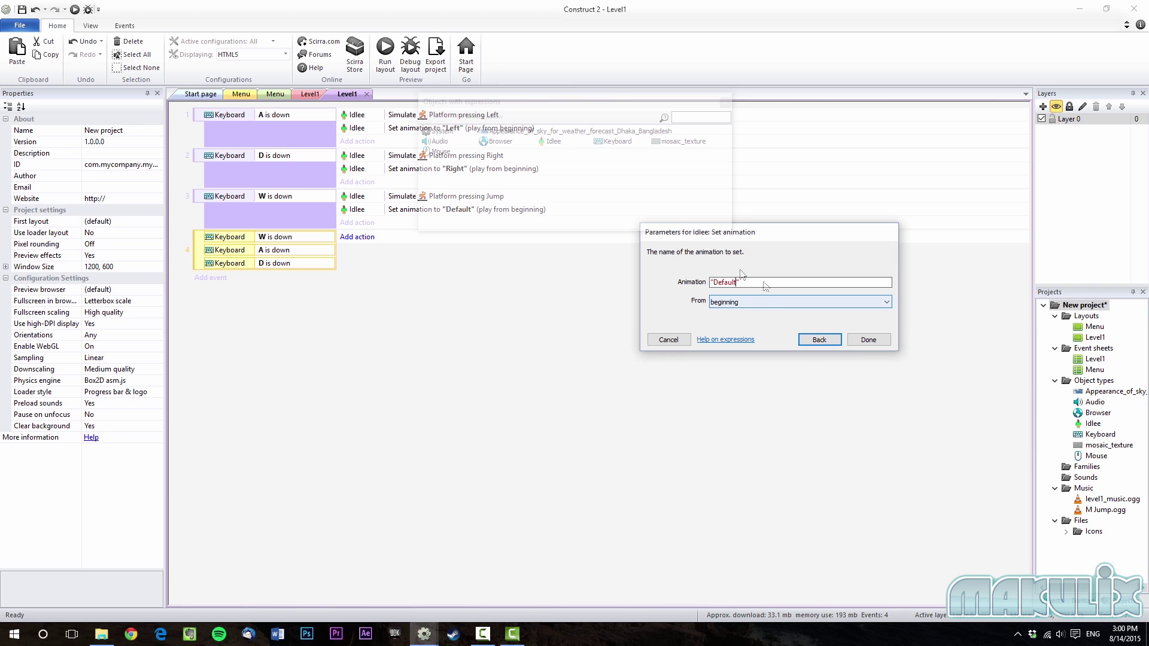
click(817, 340)
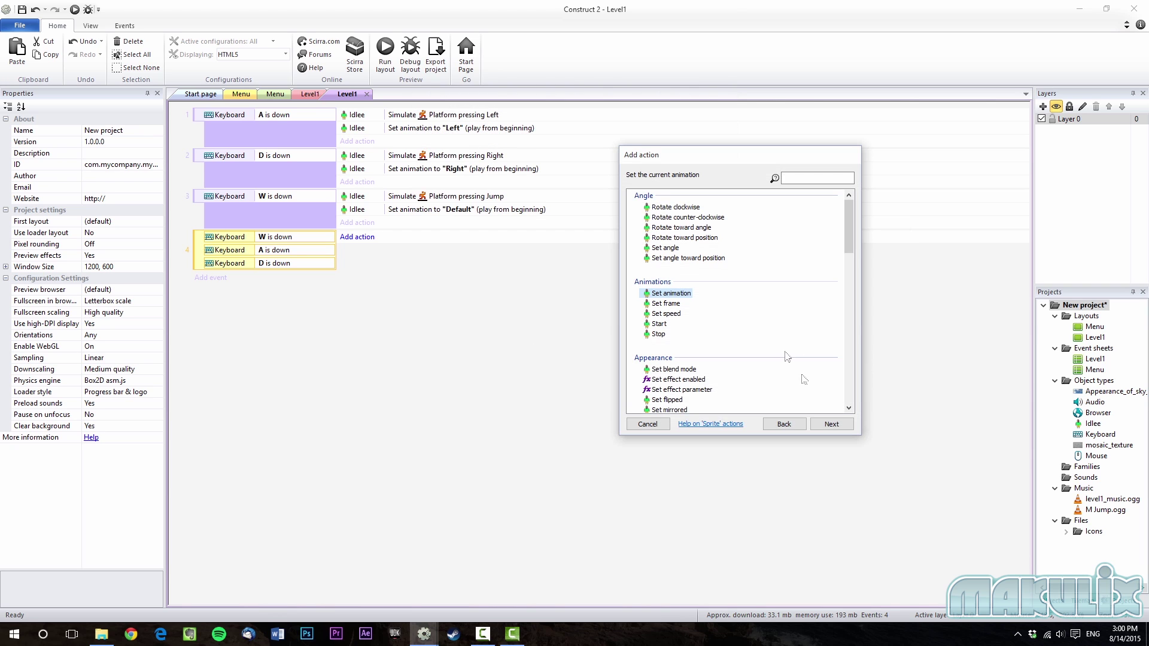
double_click(664, 294)
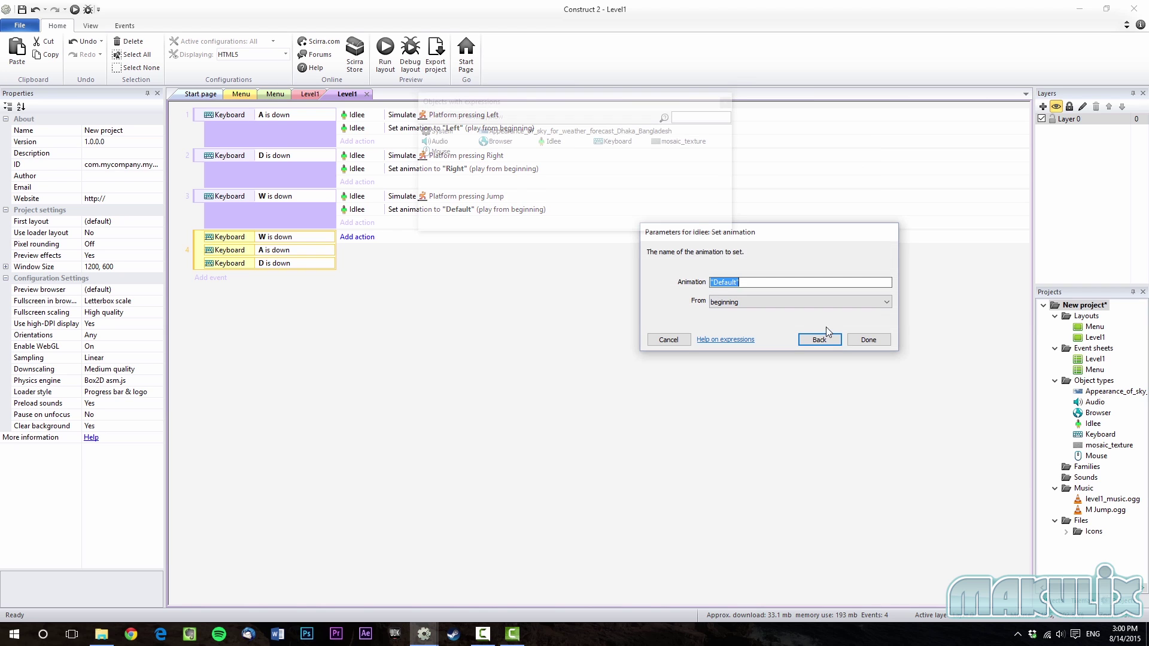
click(868, 339)
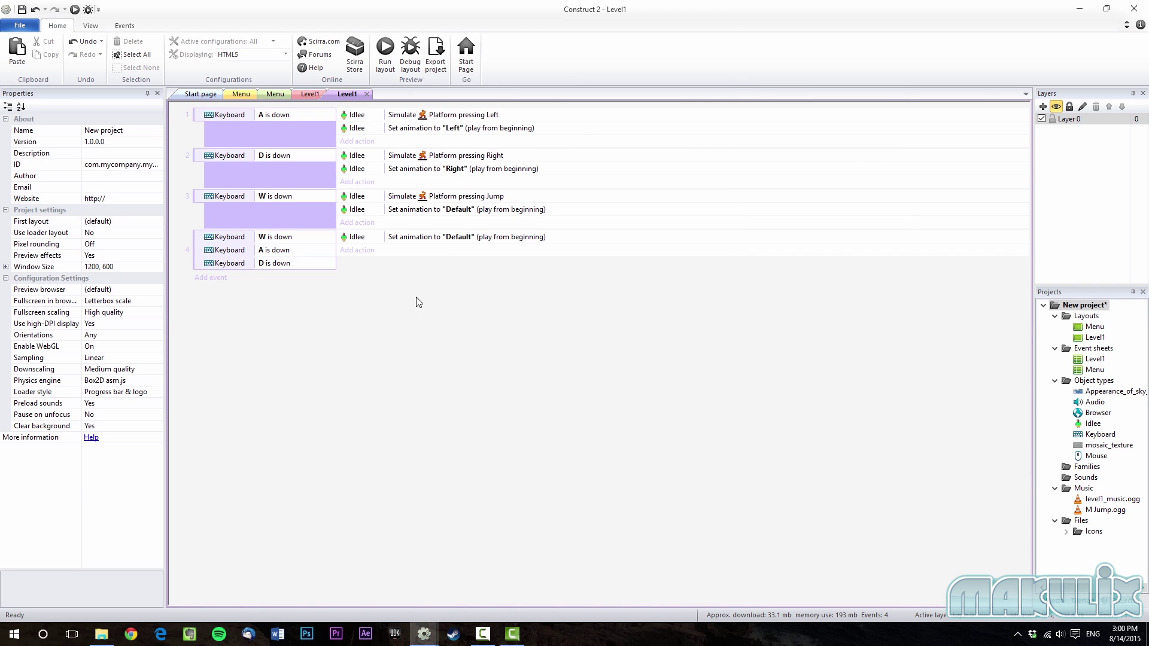
click(309, 94)
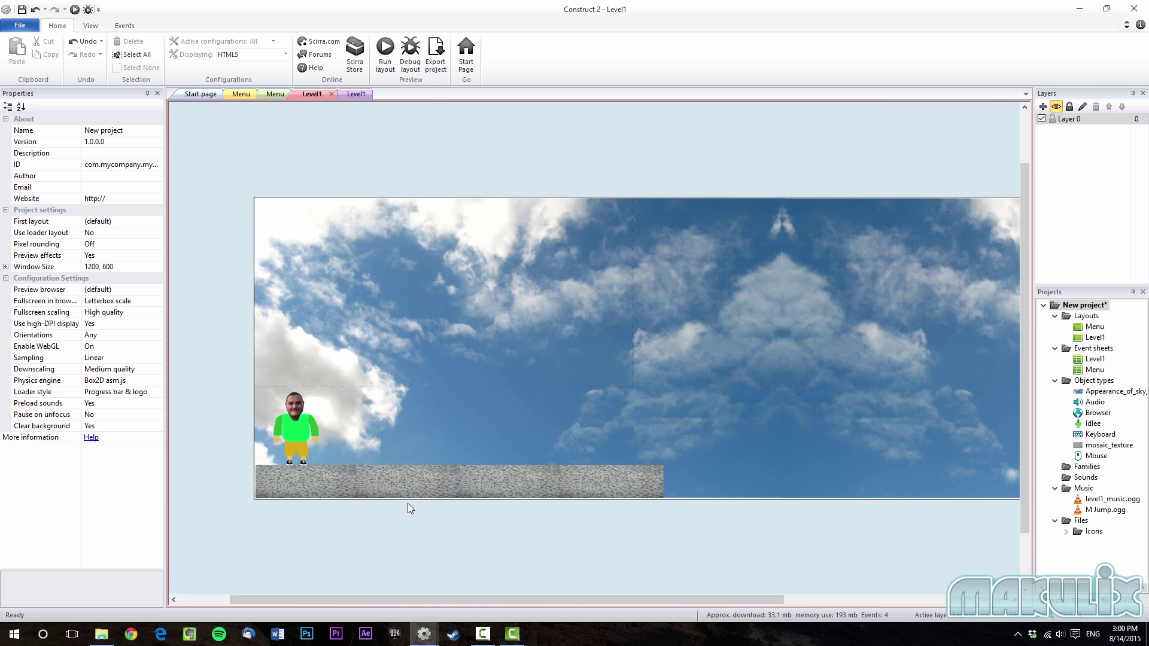
click(431, 570)
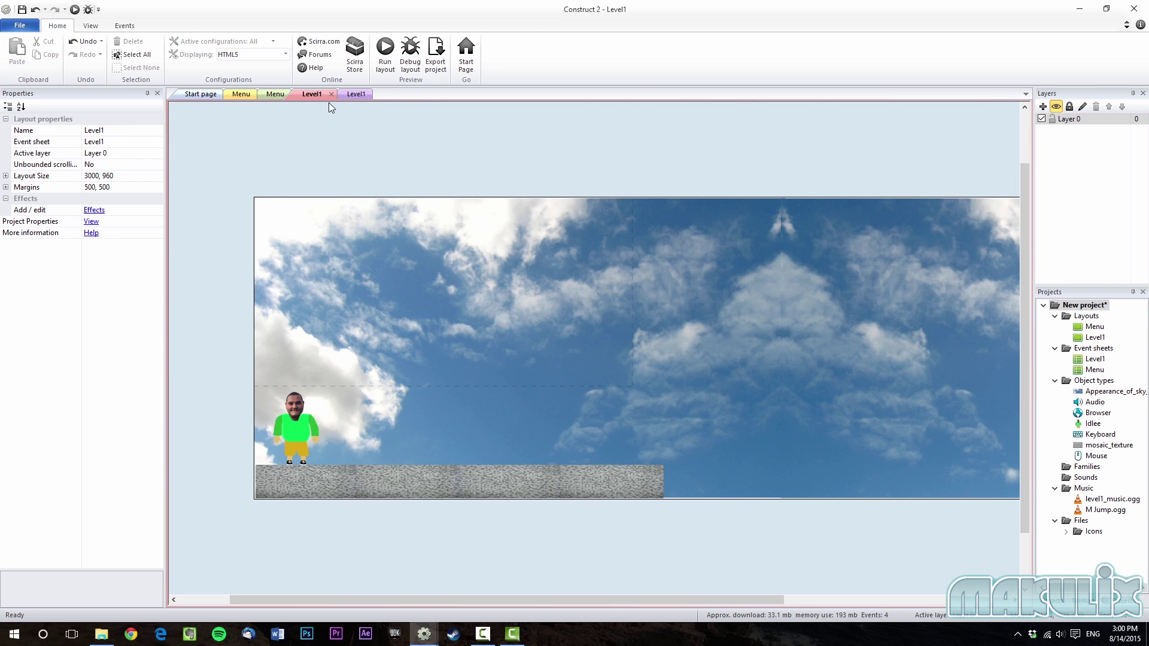
right_click(1083, 488)
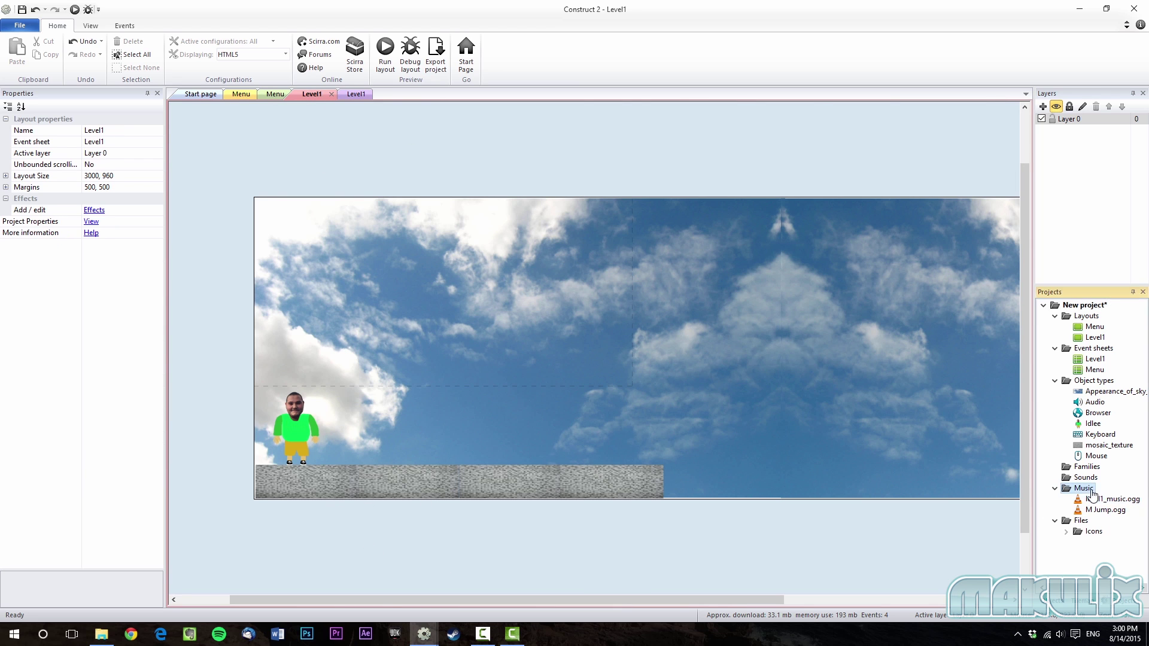
click(1074, 500)
click(525, 289)
drag(699, 395, 568, 301)
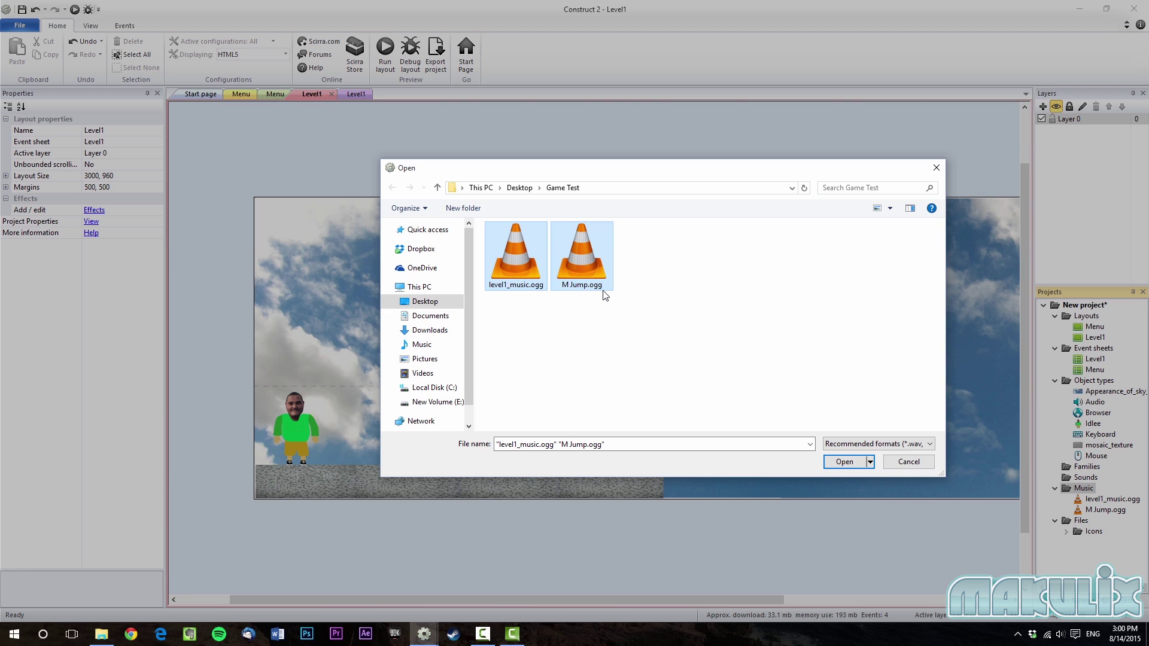
click(905, 462)
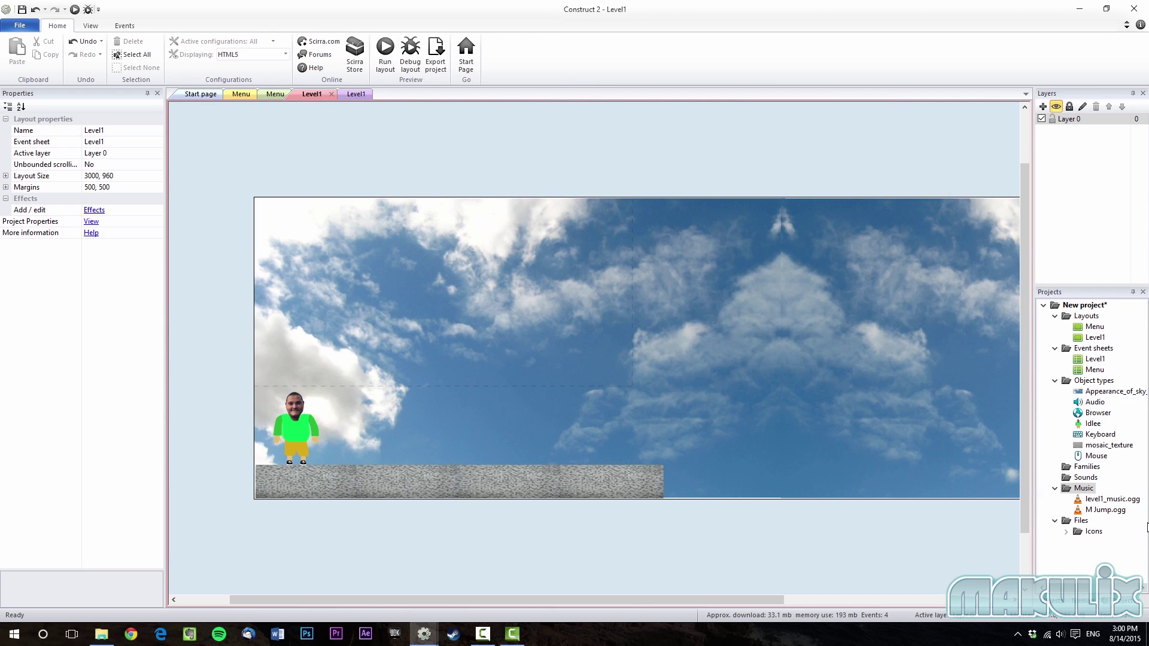
click(1108, 499)
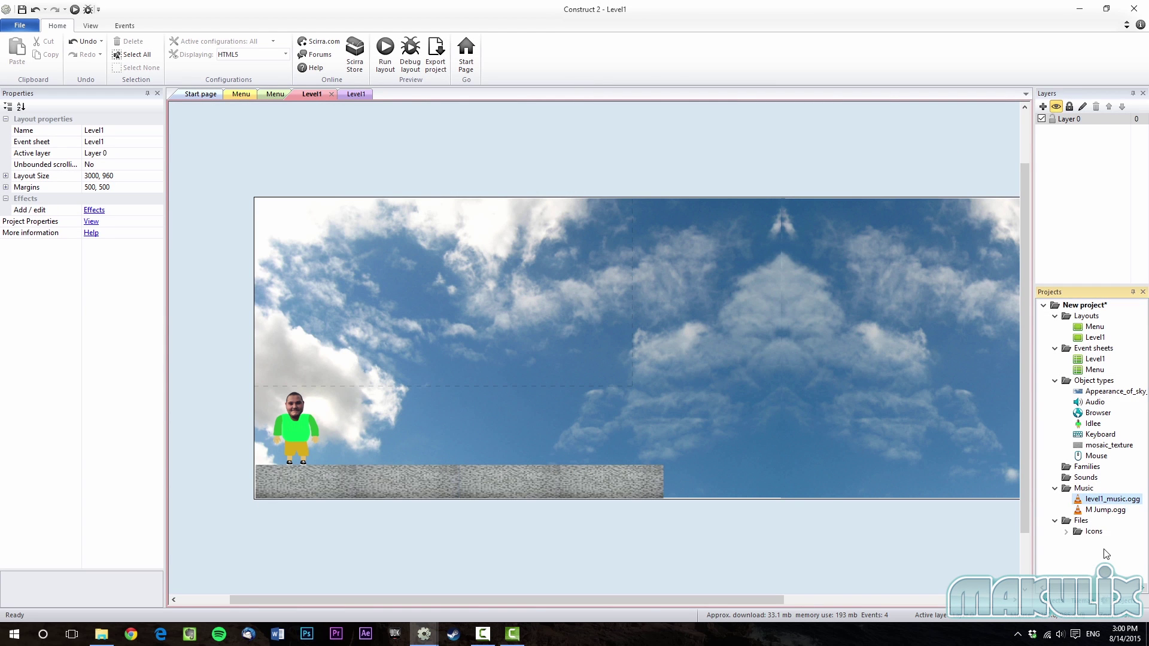
Add a System "On start of layout" event to the Level1 event sheet.
click(356, 96)
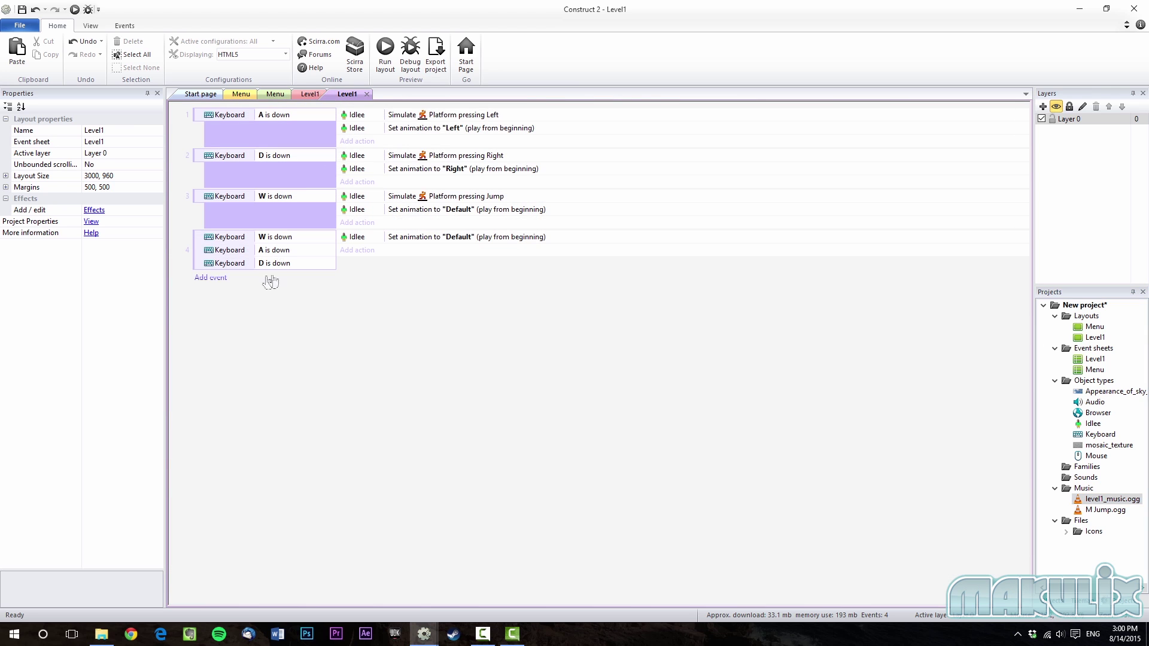
click(210, 278)
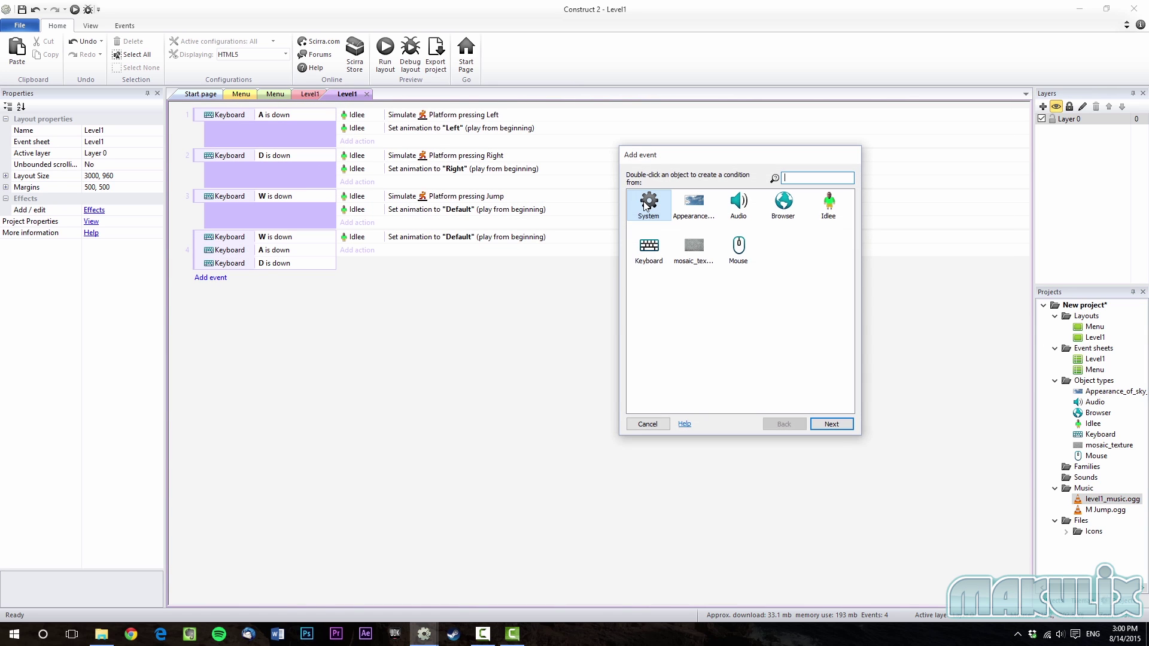
double_click(649, 204)
click(679, 303)
scroll(679, 303, down, 10)
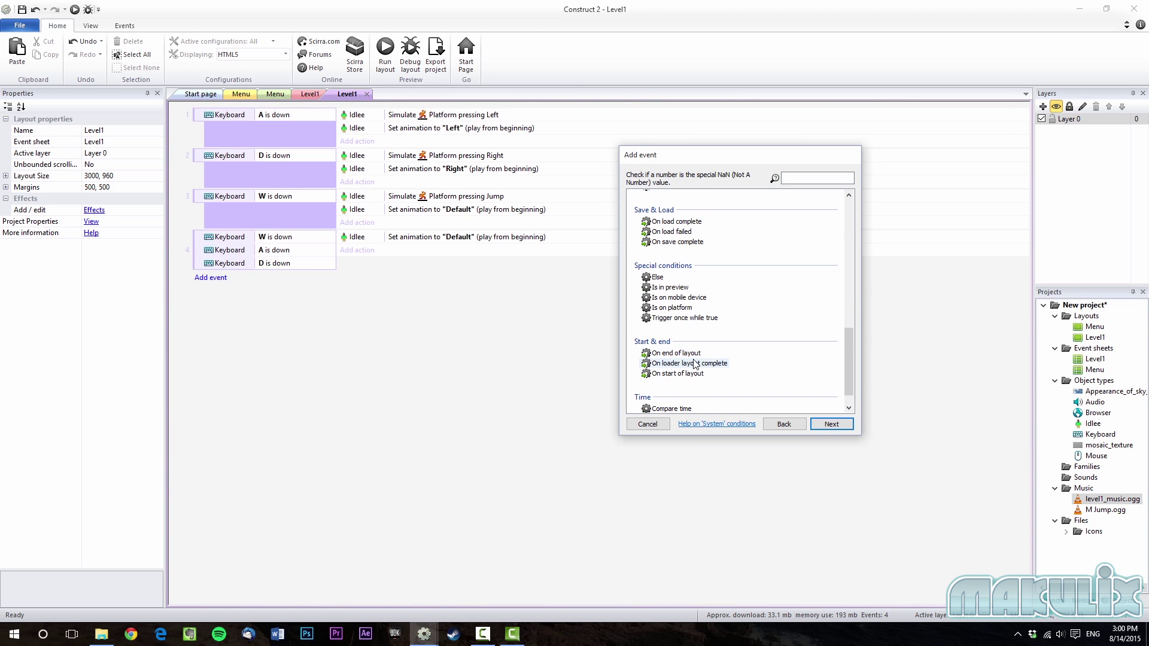
double_click(683, 374)
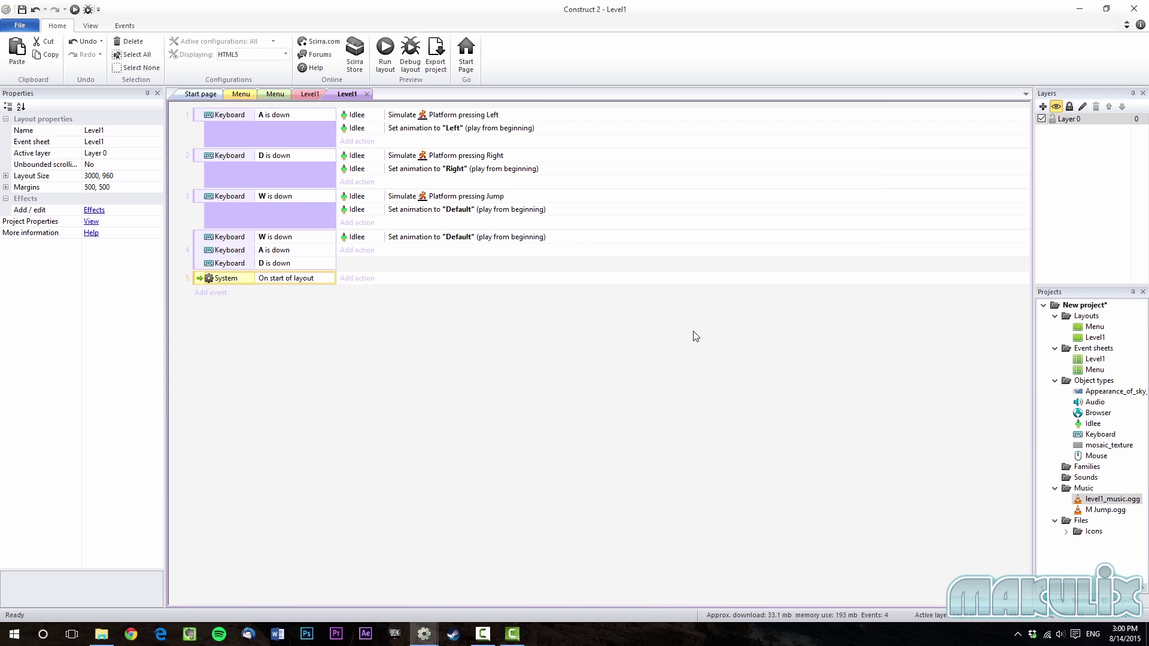
Add an Audio Play action to the start-of-layout event for level1_music, not looping, volume 0, with the tag "Music1".
click(366, 278)
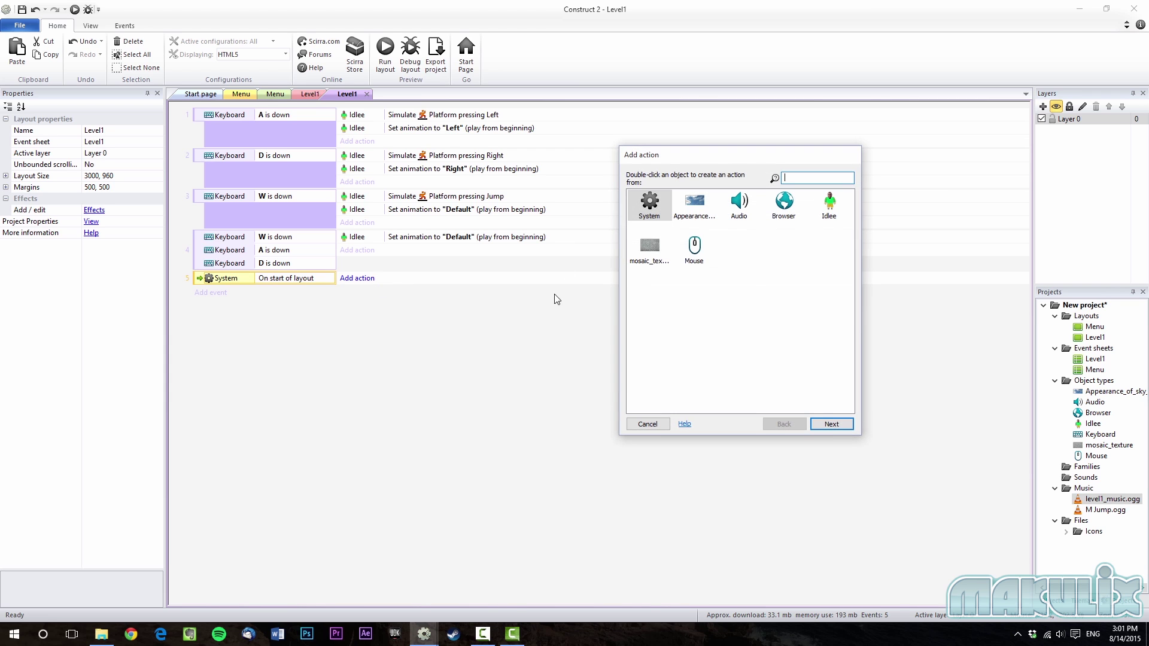
double_click(740, 205)
scroll(745, 237, down, 5)
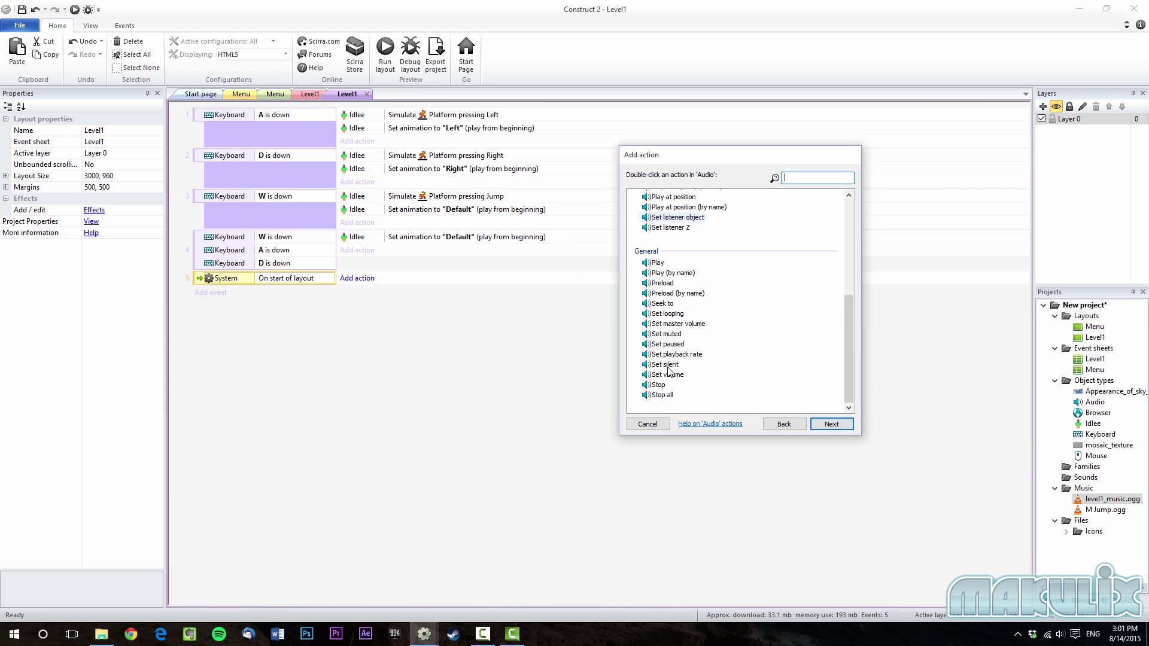
double_click(667, 268)
click(715, 338)
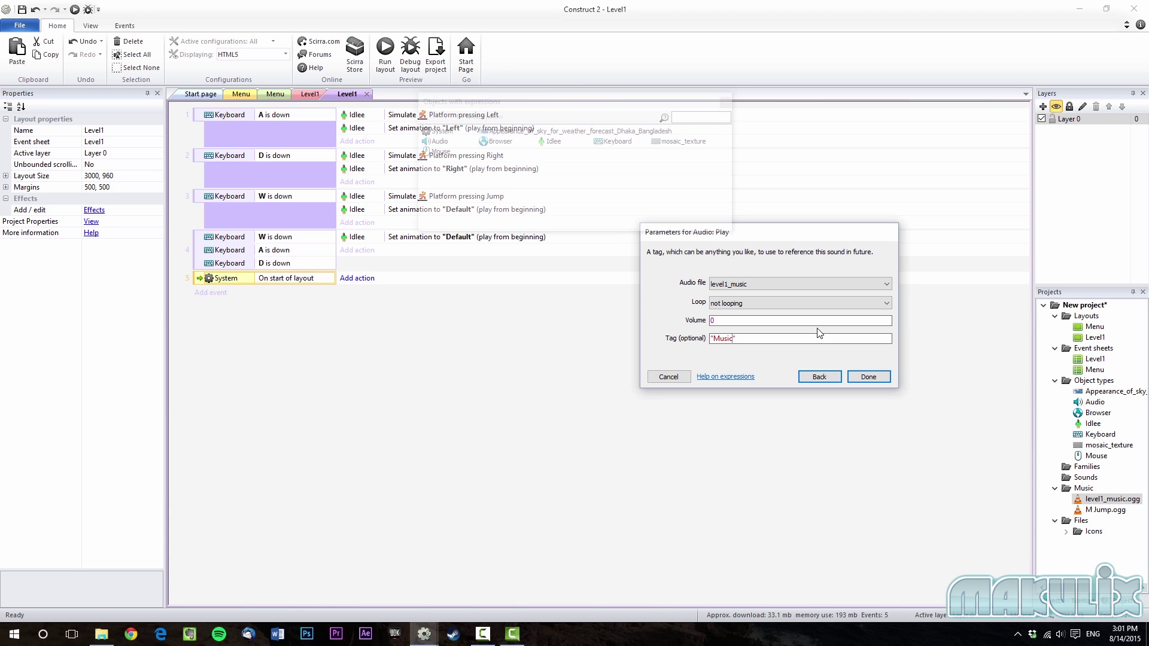
click(741, 339)
drag(739, 339, 709, 336)
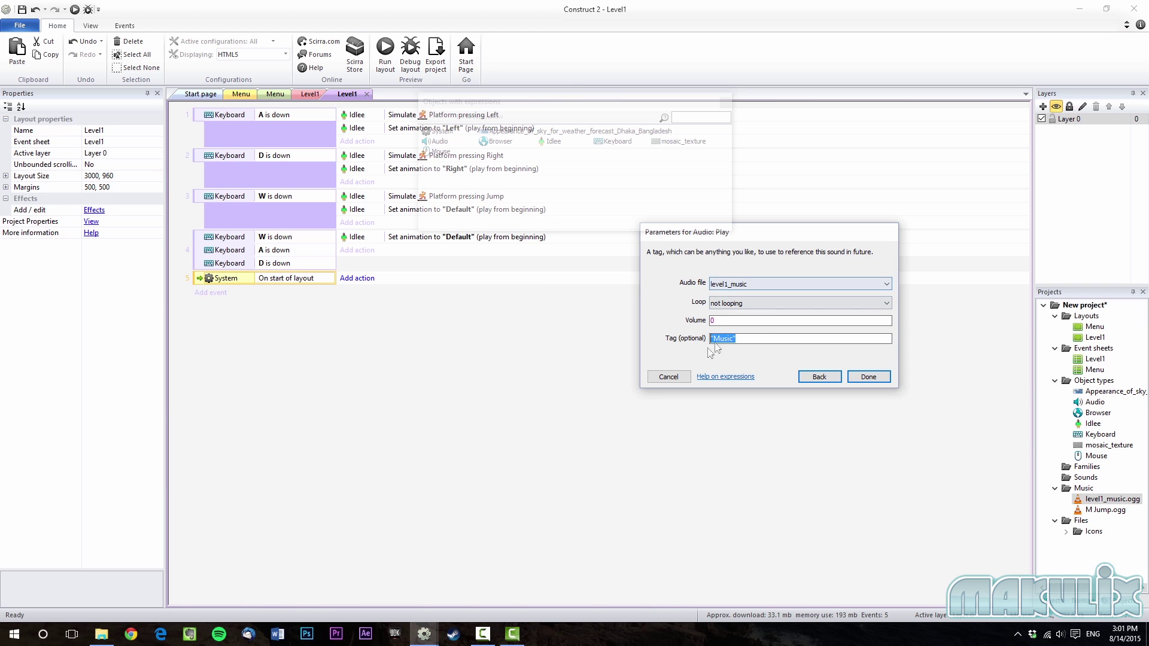
click(737, 339)
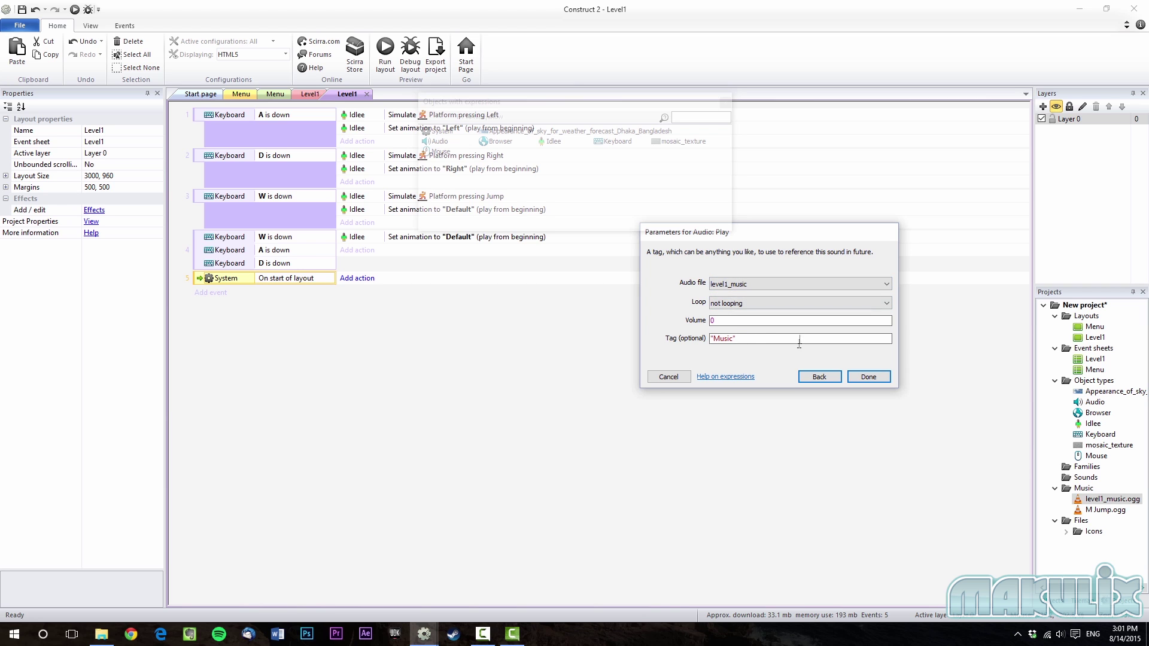
text(1)
click(867, 378)
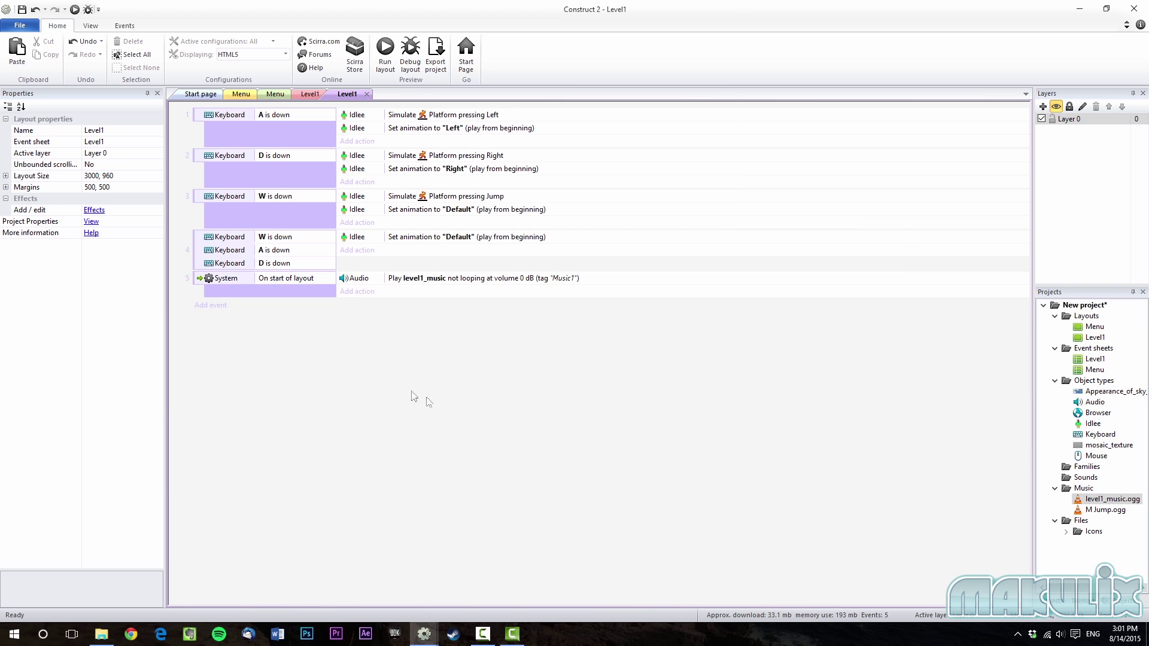
Add a System "On end of layout" event below the start-of-layout event.
click(217, 306)
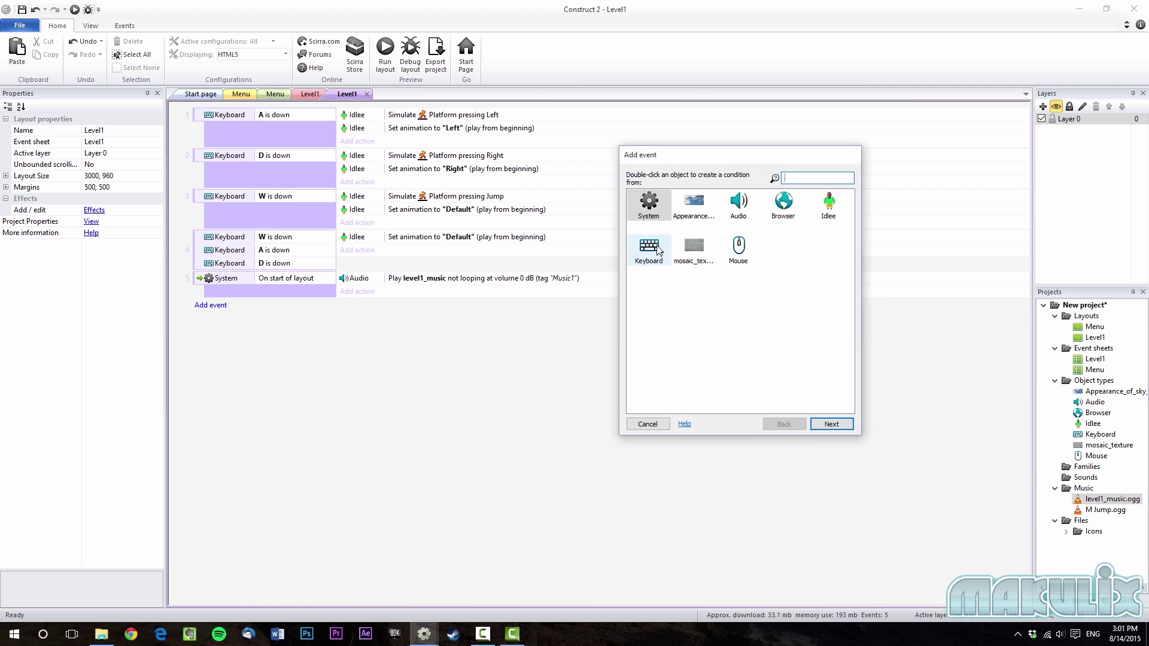
double_click(655, 215)
scroll(715, 282, down, 10)
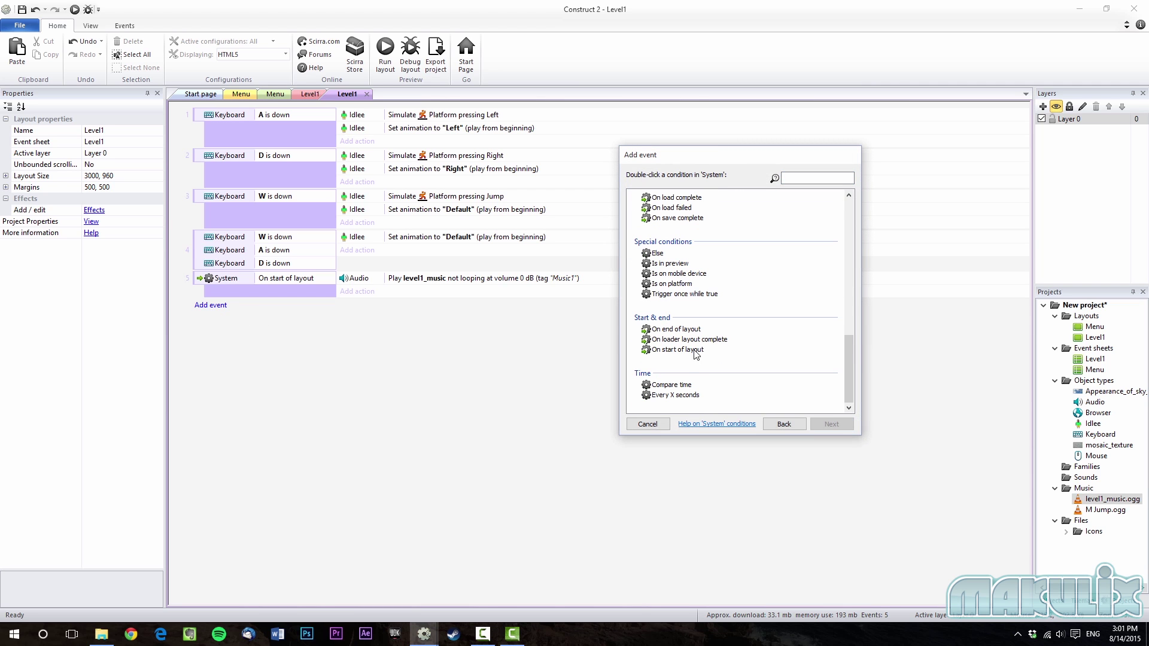
double_click(679, 330)
Add an Audio Stop action with the tag "Music1" to the end-of-layout event.
click(368, 306)
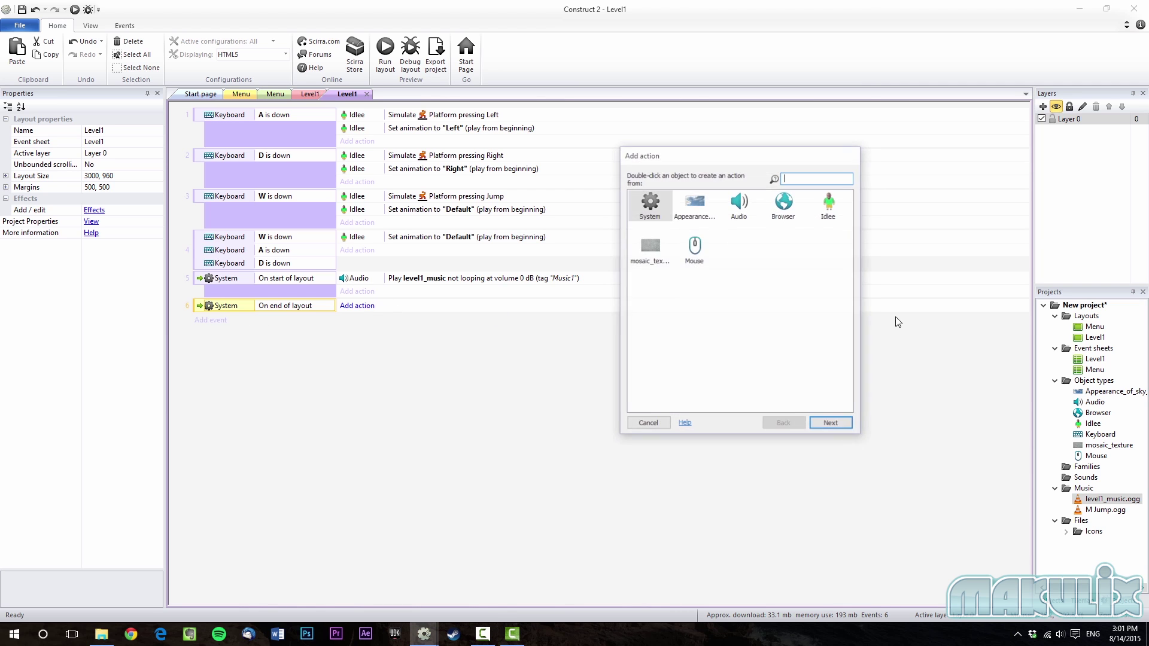
double_click(739, 205)
scroll(713, 308, down, 10)
click(658, 386)
double_click(658, 386)
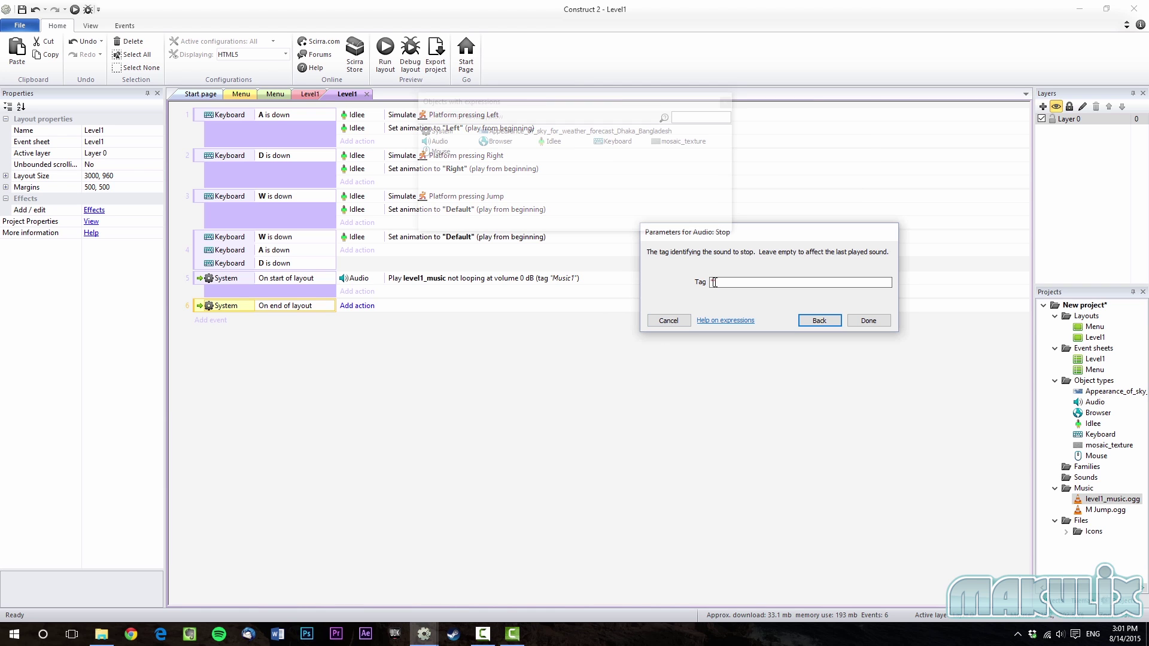
text("Music1)
key(Return)
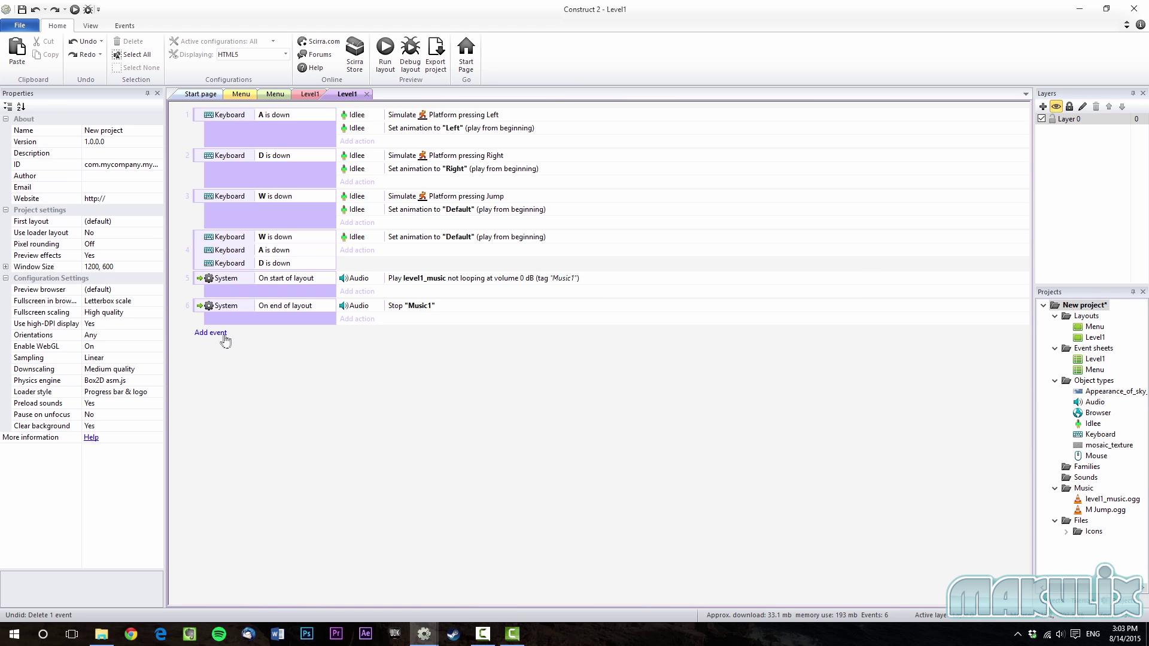
Add a seventh event with Idlee's Platform condition "Is jumping".
click(223, 336)
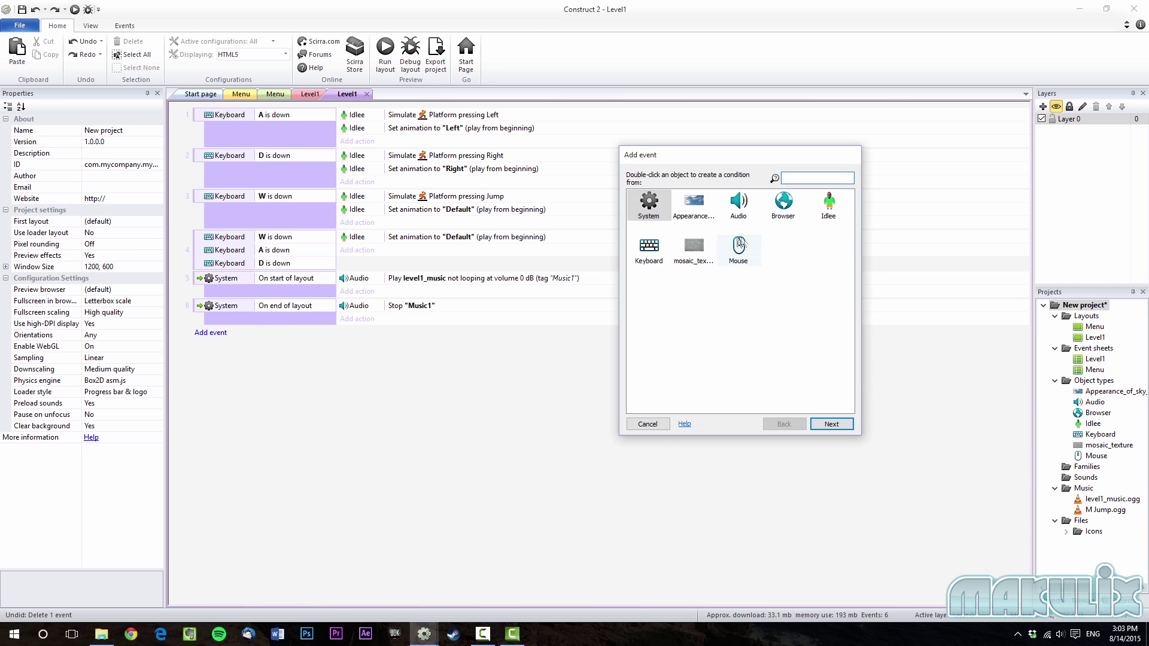
double_click(827, 210)
click(676, 348)
scroll(682, 350, down, 5)
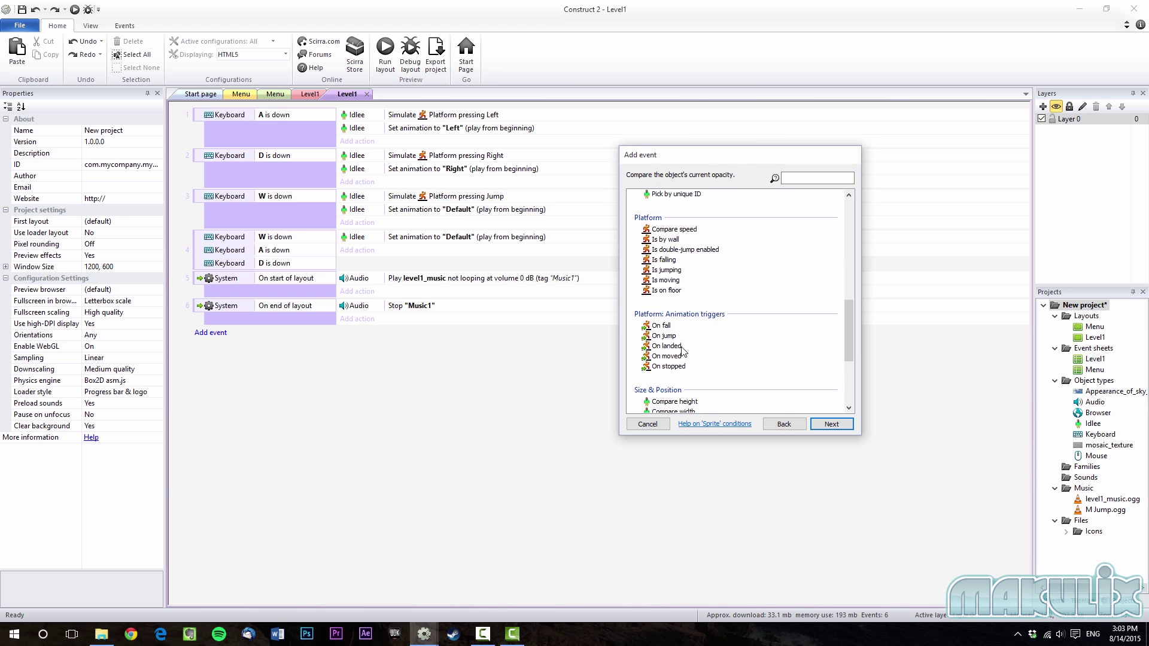
double_click(666, 270)
Add an Audio Play action to Idlee's "Is jumping" event for M Jump, not looping, volume 0, with the tag "jump".
click(357, 334)
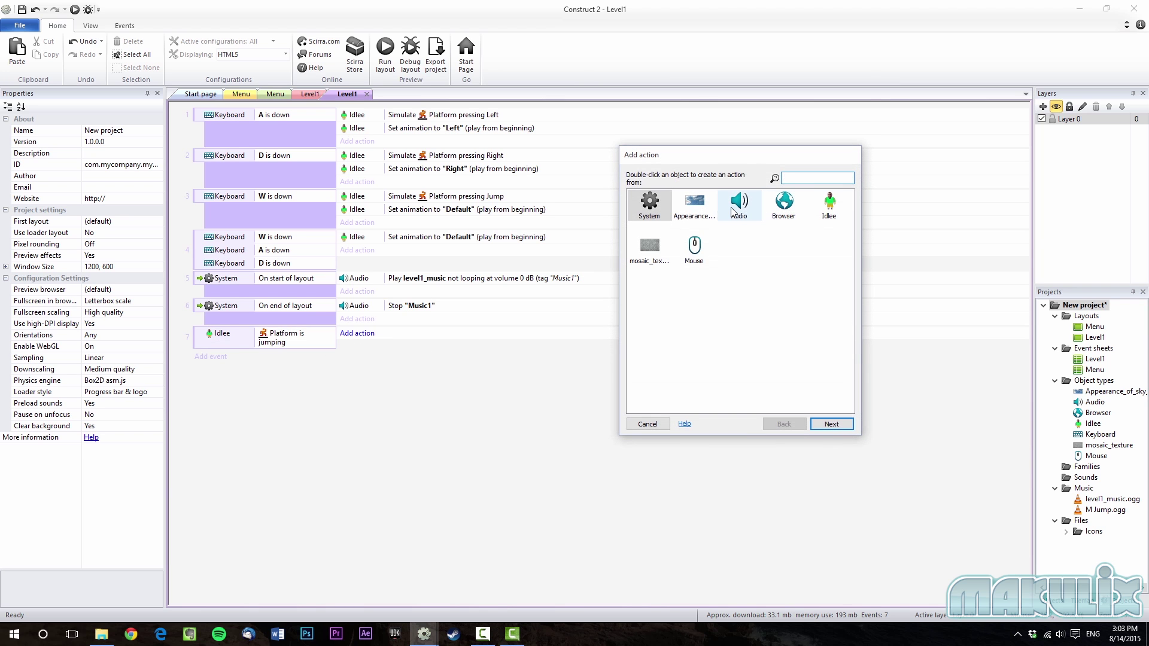
double_click(733, 211)
scroll(689, 307, down, 5)
double_click(661, 264)
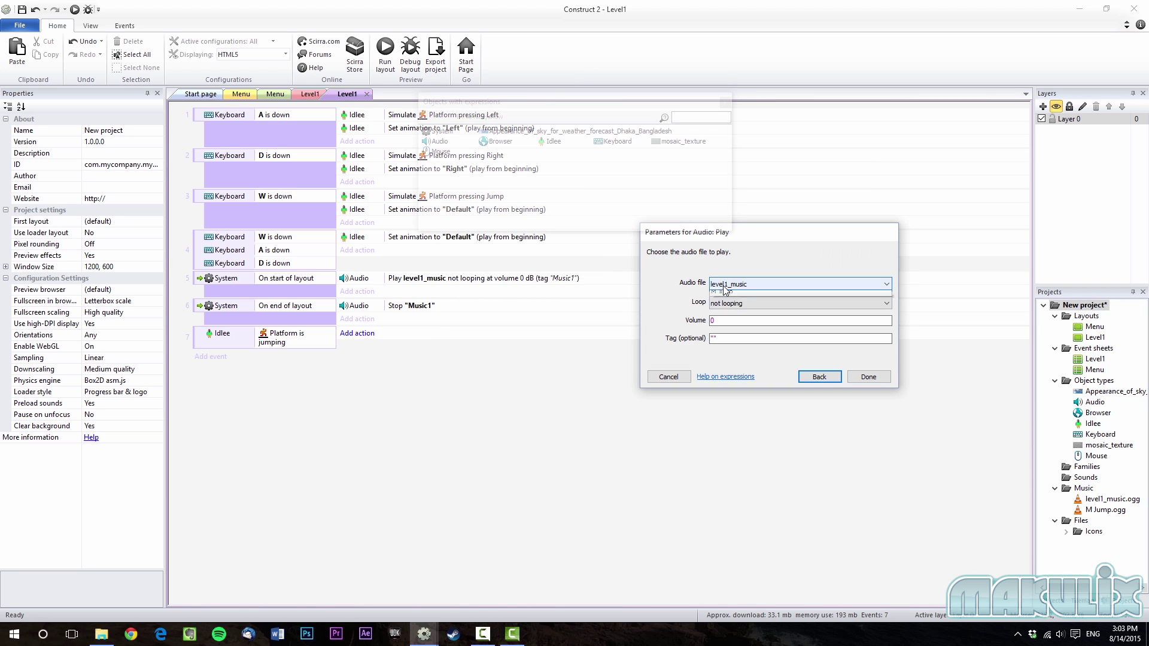
click(721, 287)
click(722, 306)
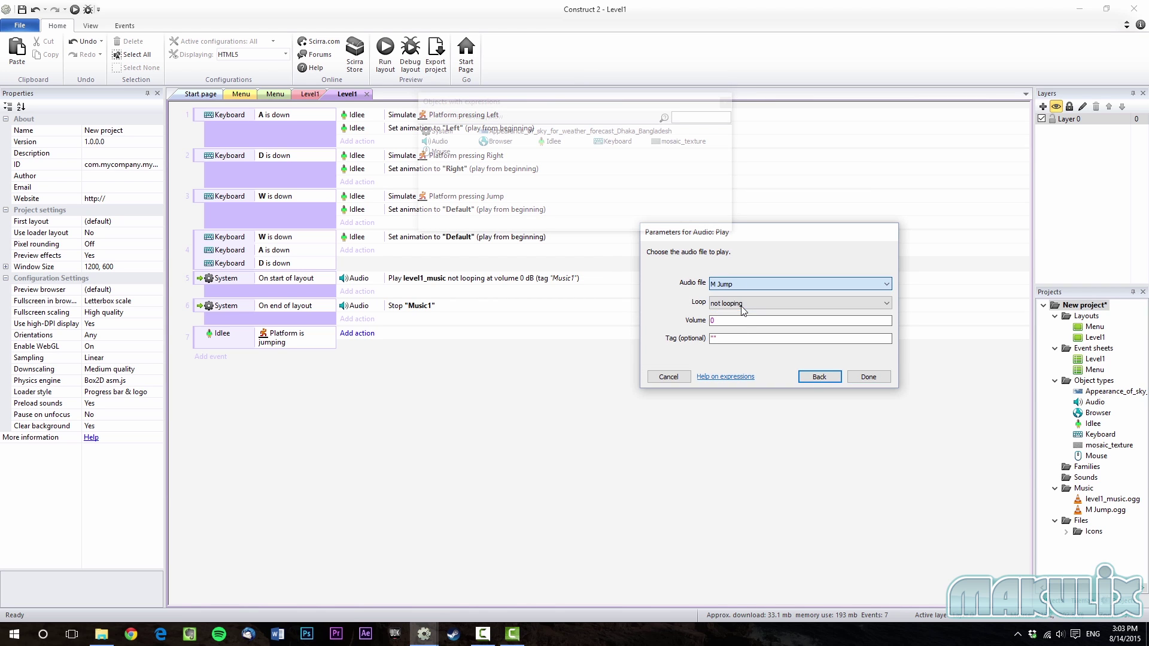
click(713, 339)
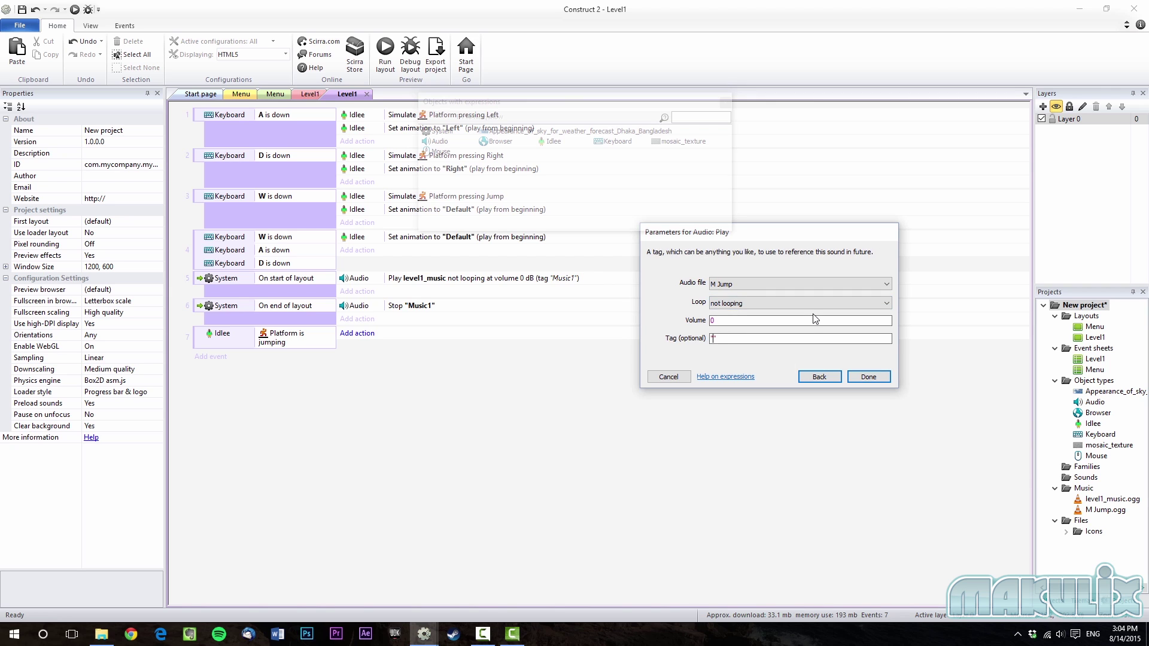
key(Return)
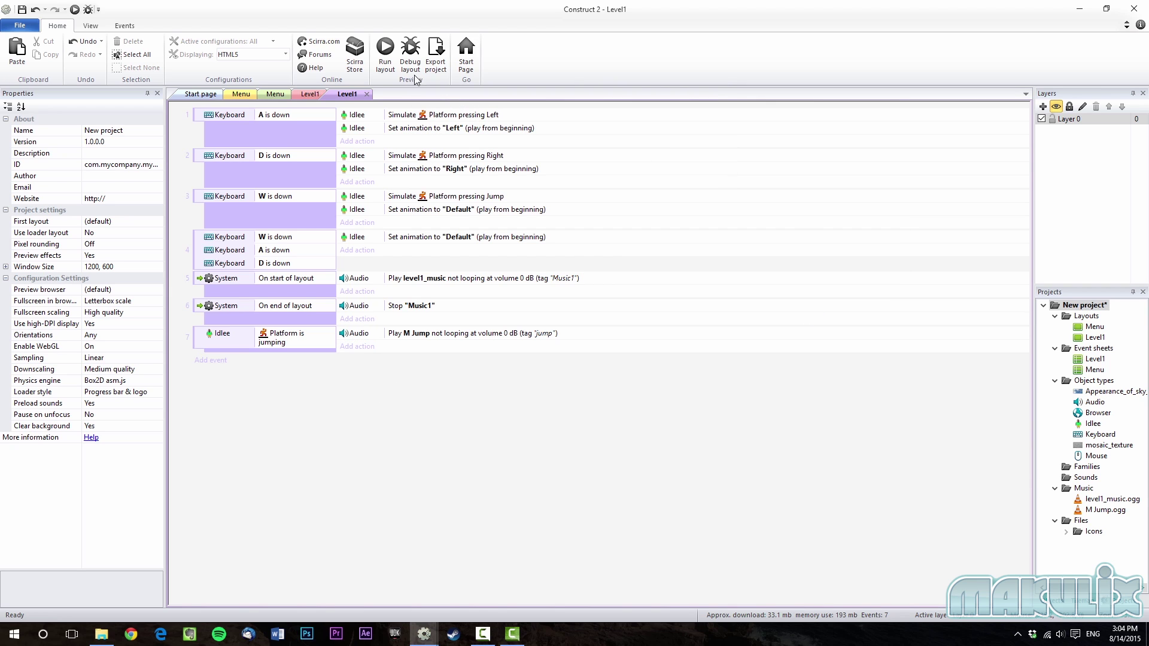
Run the Level1 layout in the browser and test the jump sound by walking the character both ways and jumping repeatedly.
click(383, 52)
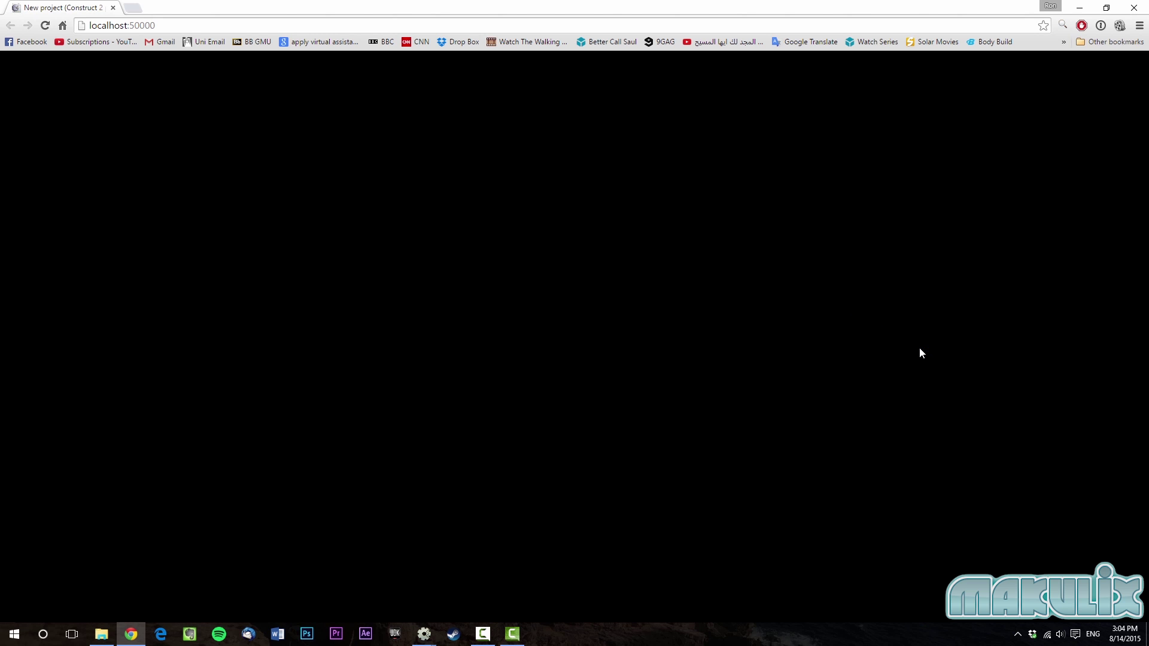
key(Right)
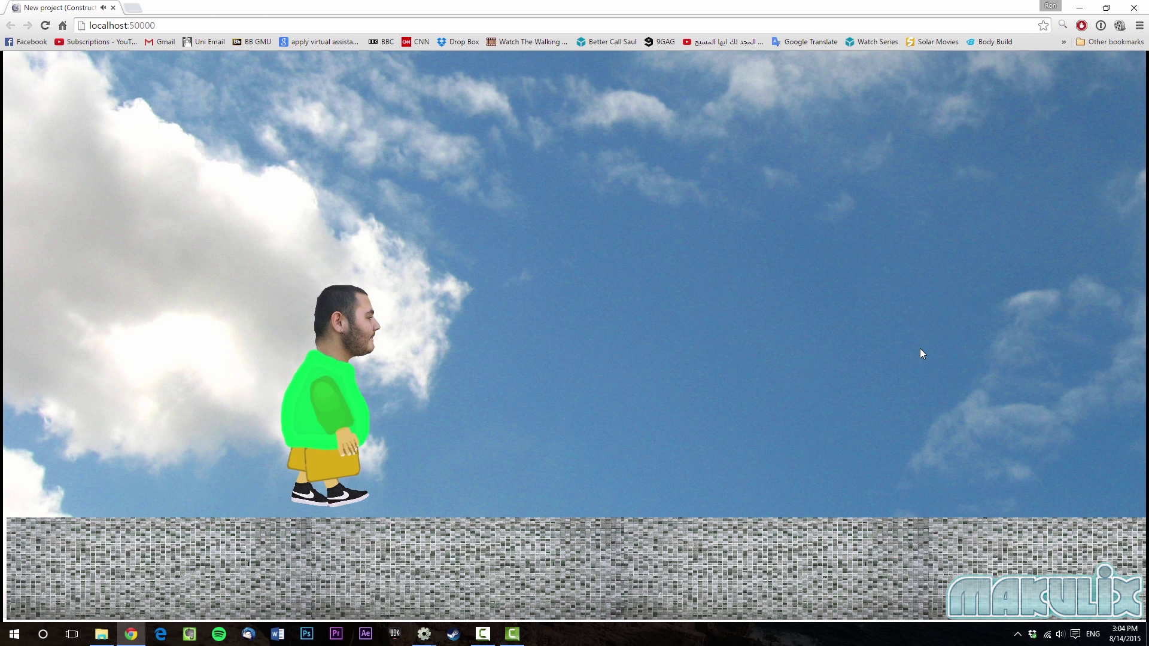
key(Left)
key(Right)
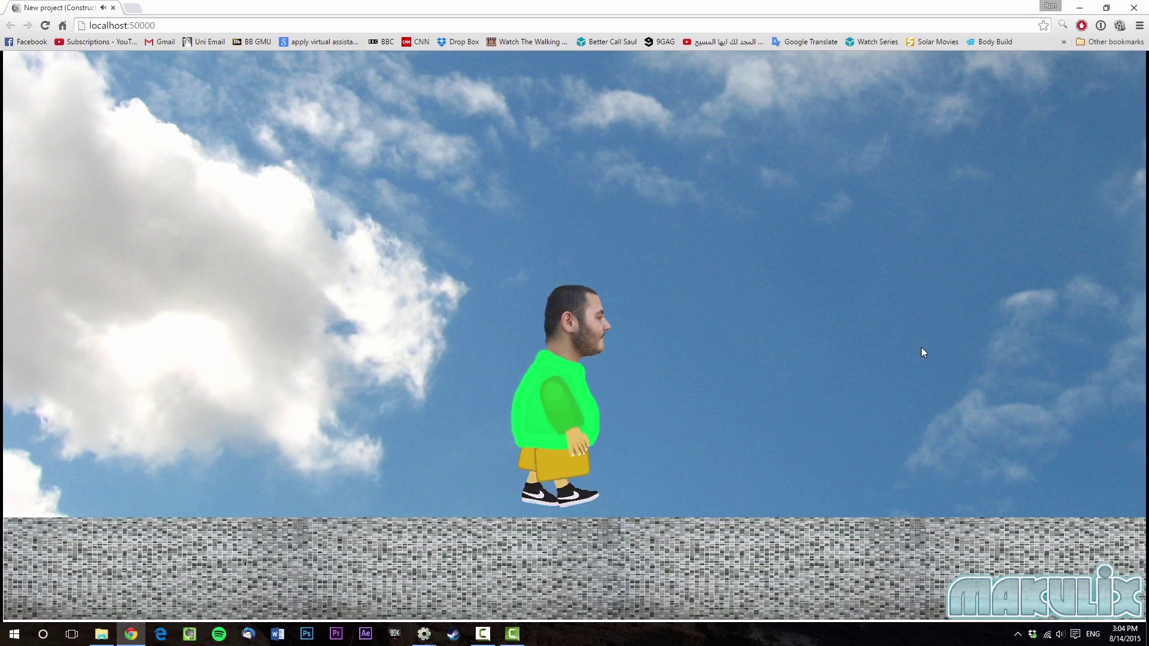
key(Up)
key(Right)
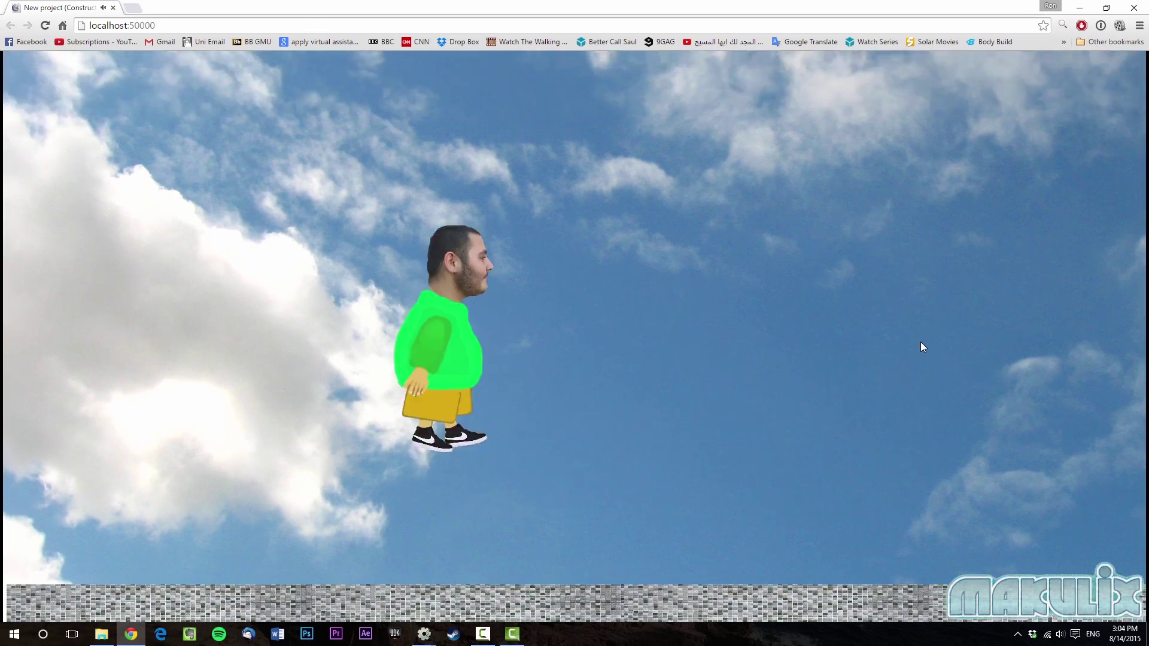
key(Up)
key(Up)
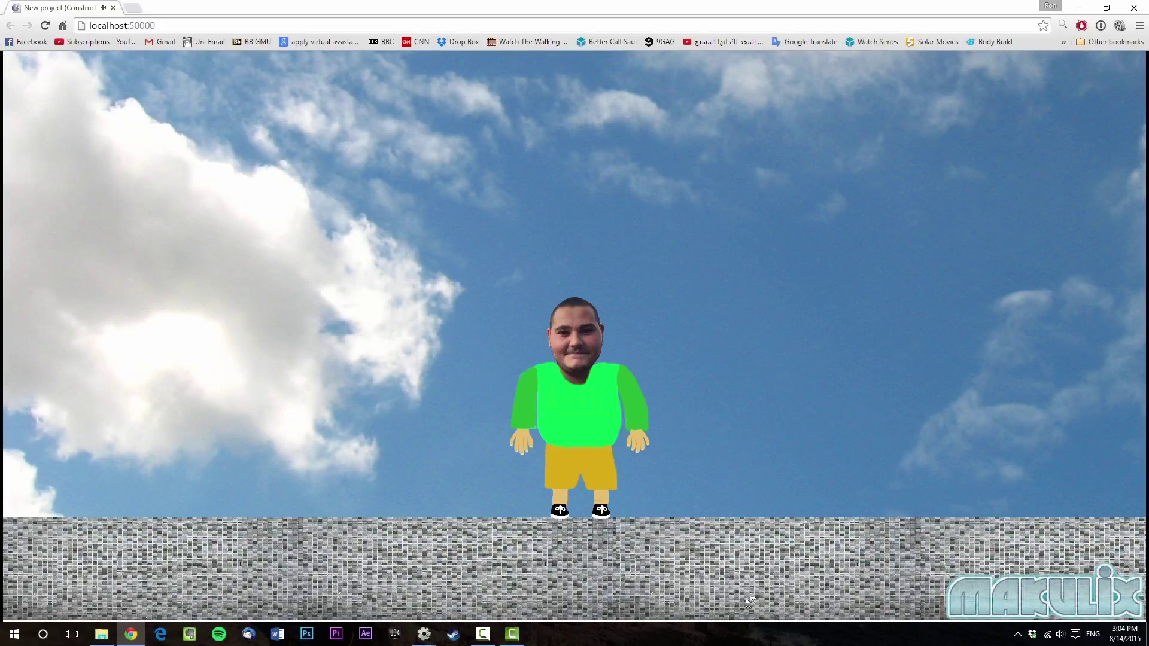
key(Up)
key(Right)
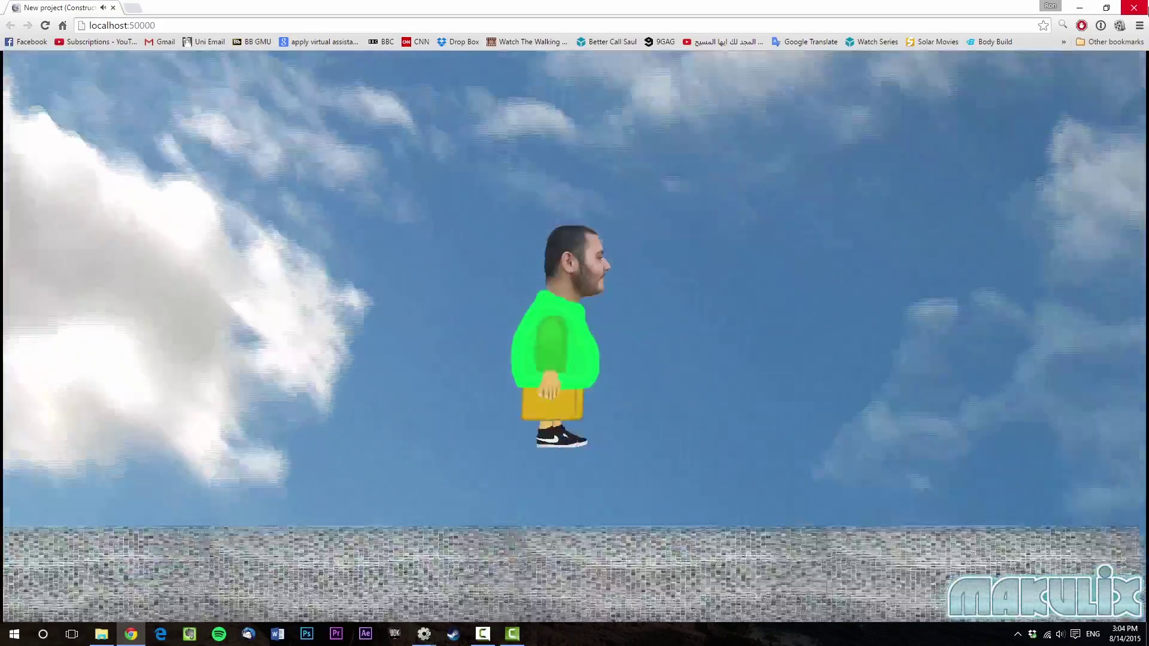
key(Up)
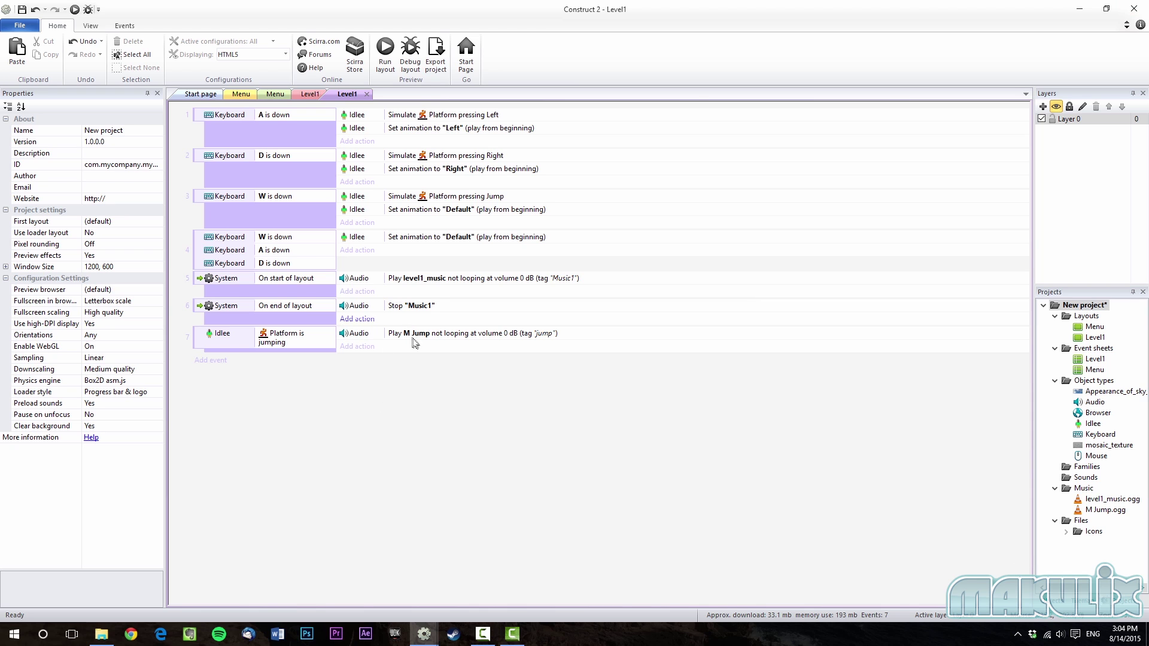
Replace the "Is jumping" condition of the jump sound event with Idlee's Platform trigger "On jump".
double_click(247, 334)
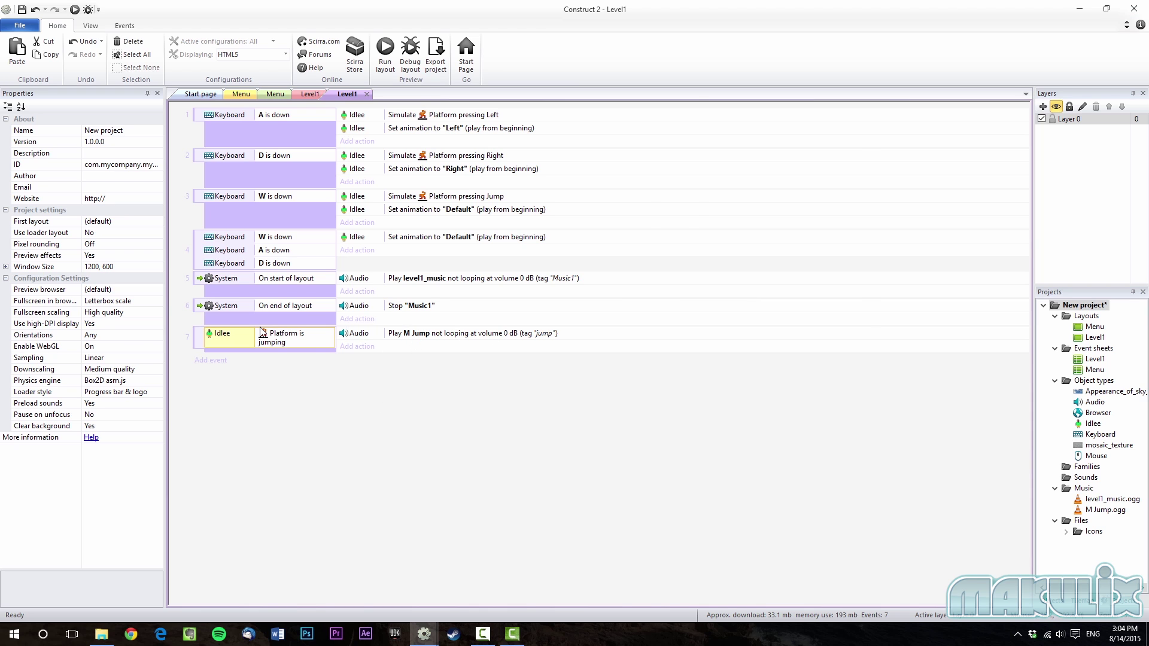
scroll(688, 317, down, 5)
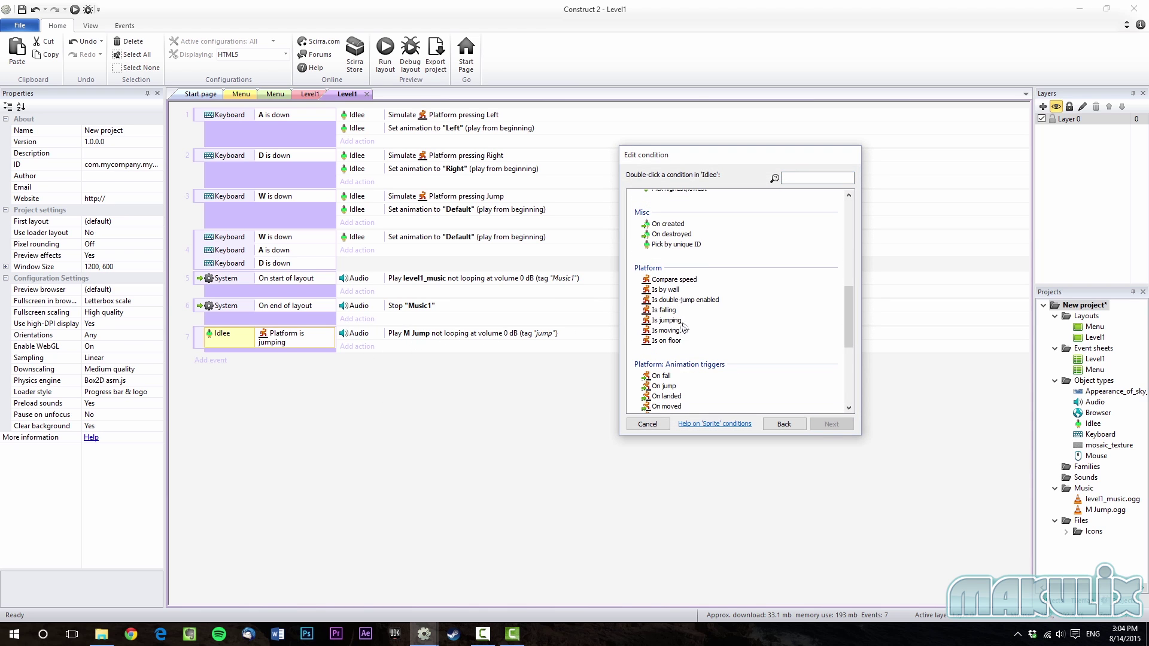
double_click(664, 386)
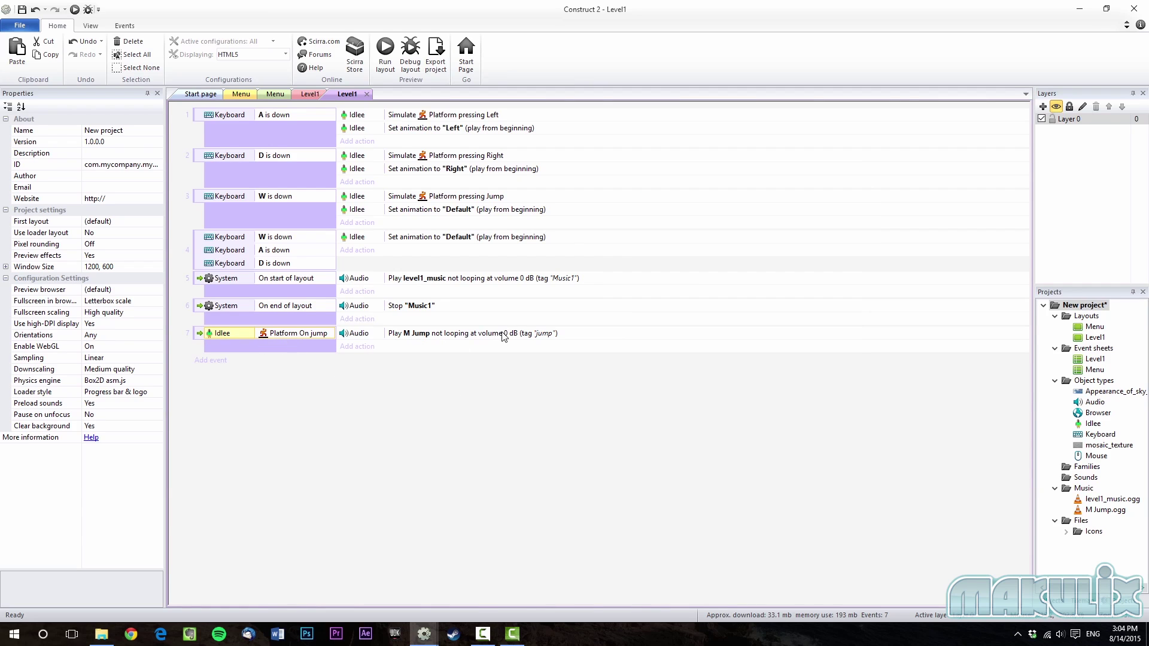
Run the Level1 layout again, test the jump sound by walking right and jumping, and return to the Level1 event sheet.
click(386, 63)
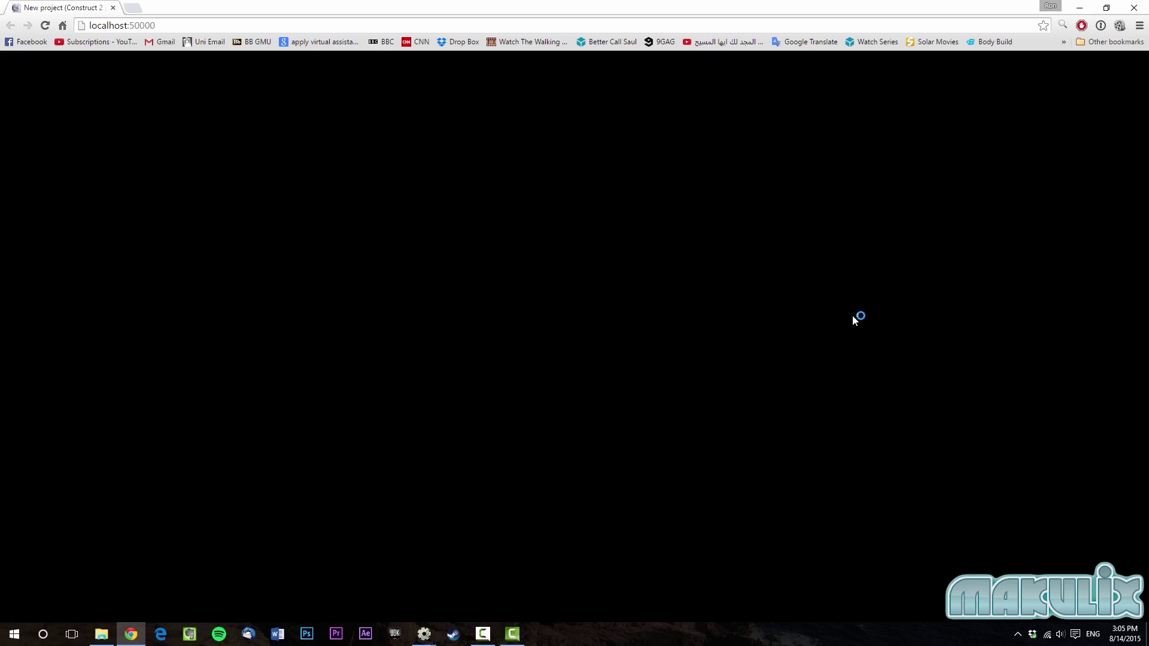
key(Right)
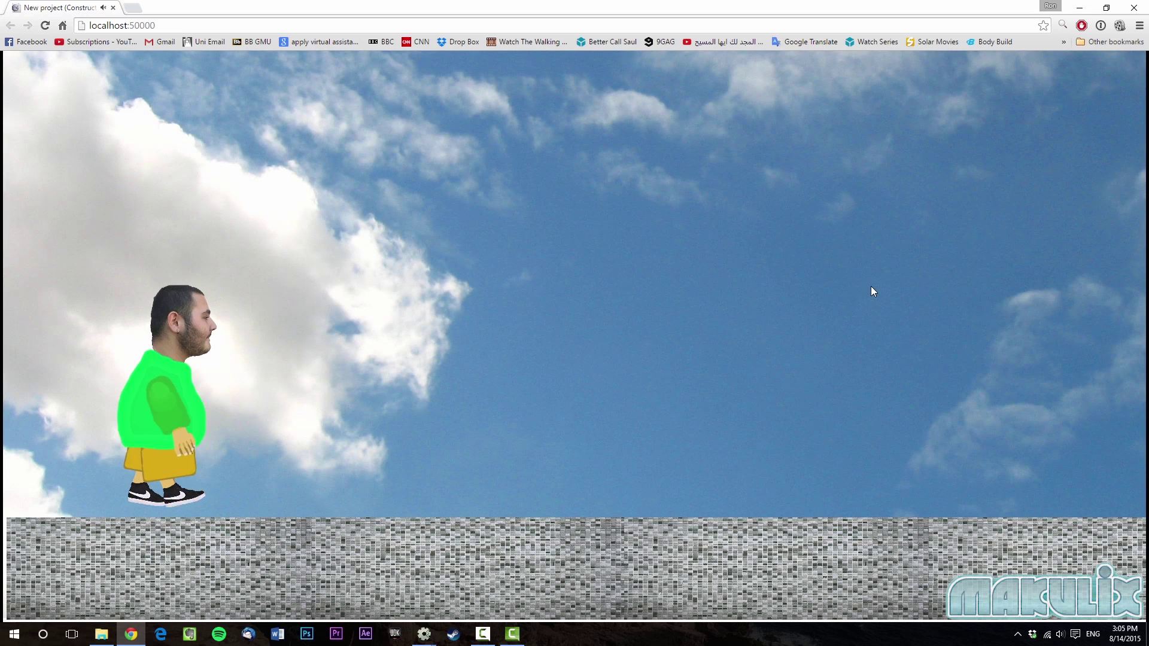
key(Up)
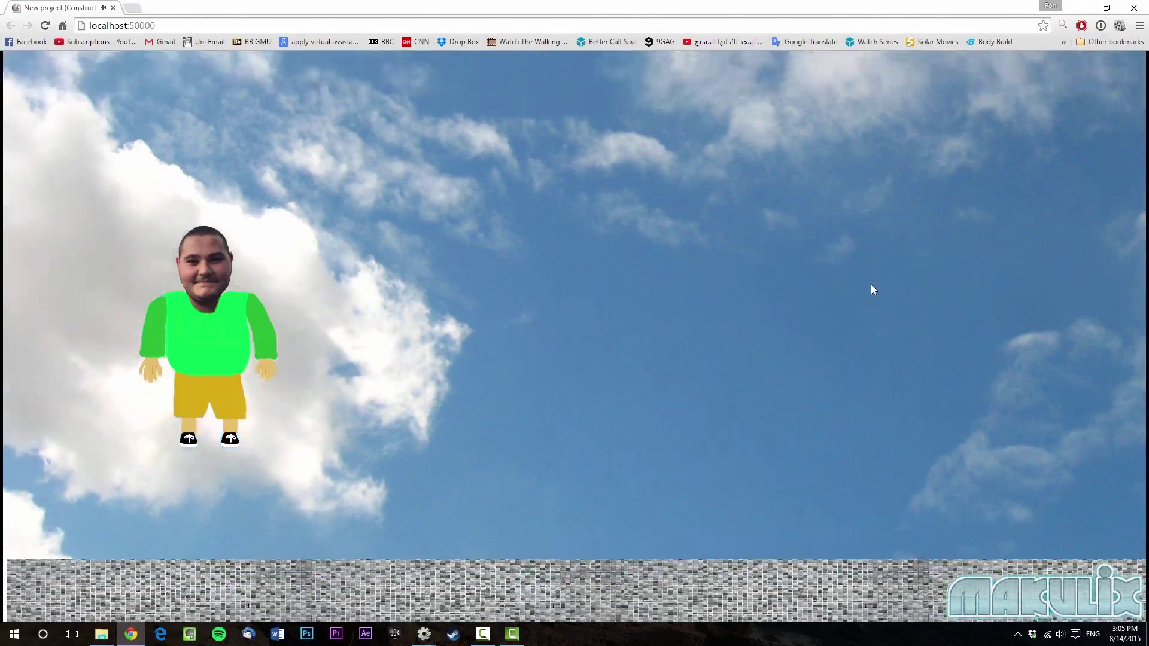
key(alt+Tab)
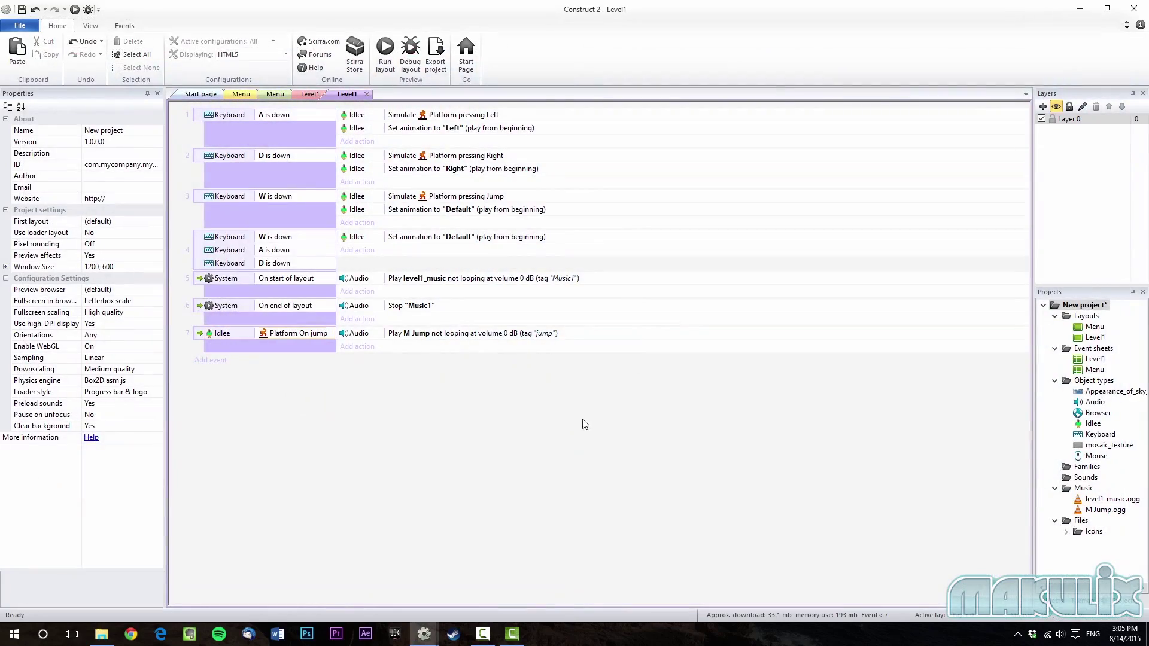